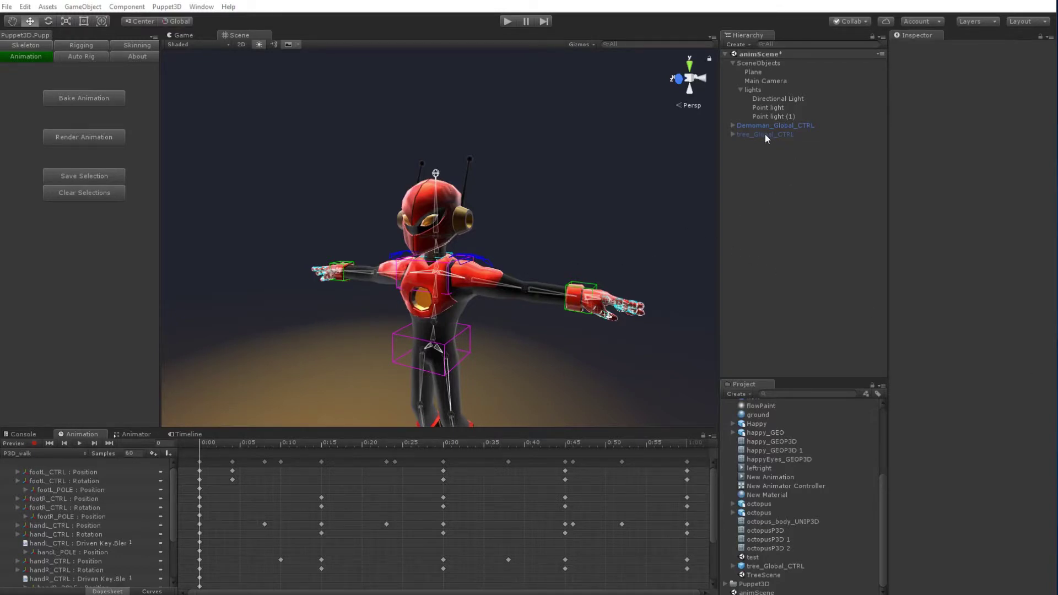
# Activate the tree_Global_CTRL rig to view the tree, and deactivate it again.
pyautogui.moveTo(510, 300); pyautogui.dragTo(546, 263, button='middle')
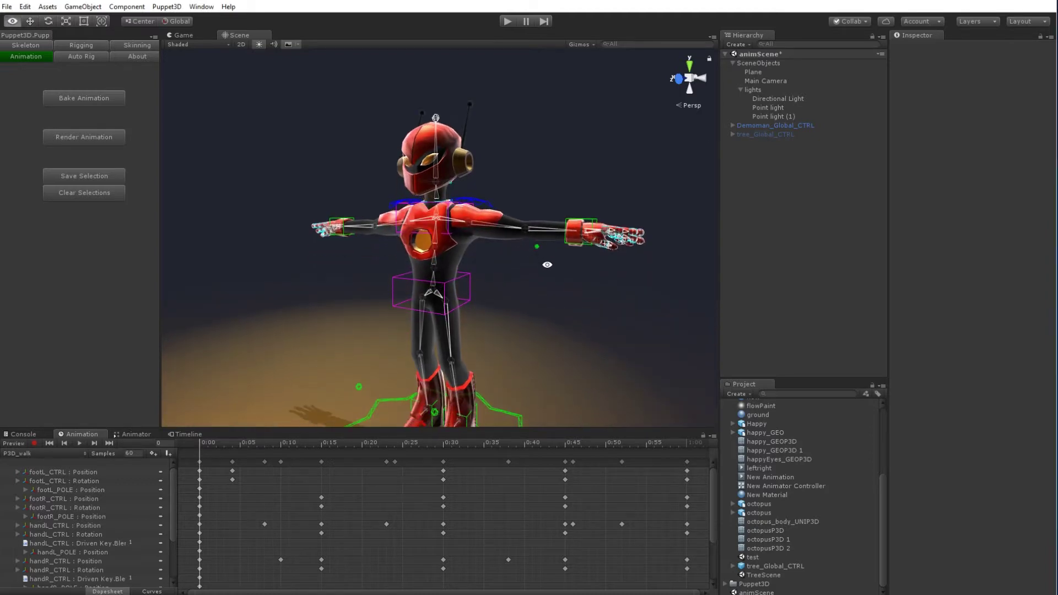
pyautogui.click(766, 135)
pyautogui.click(917, 48)
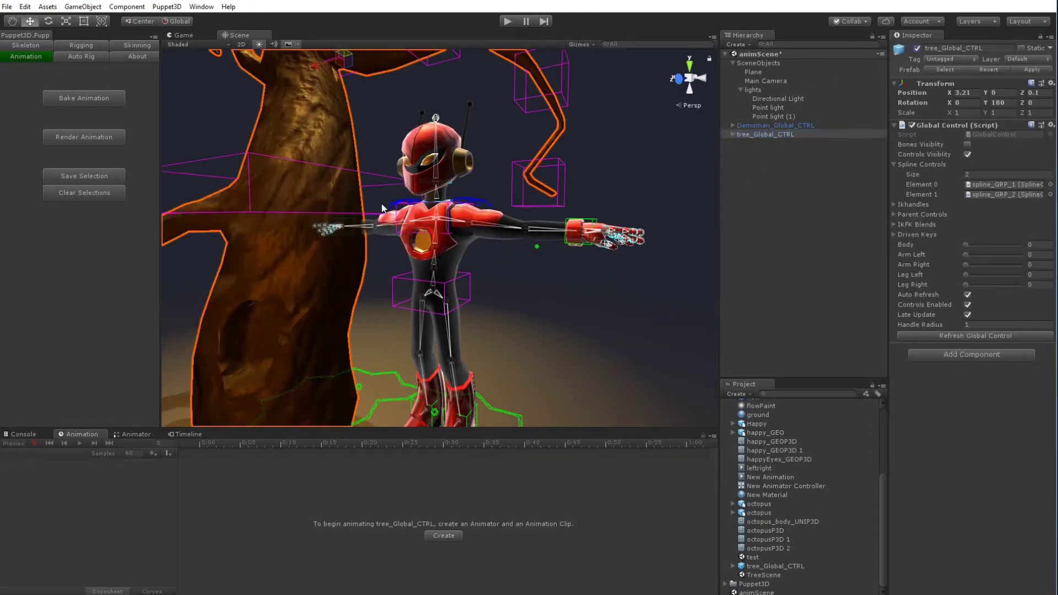
pyautogui.moveTo(445, 74); pyautogui.dragTo(472, 189, button='middle')
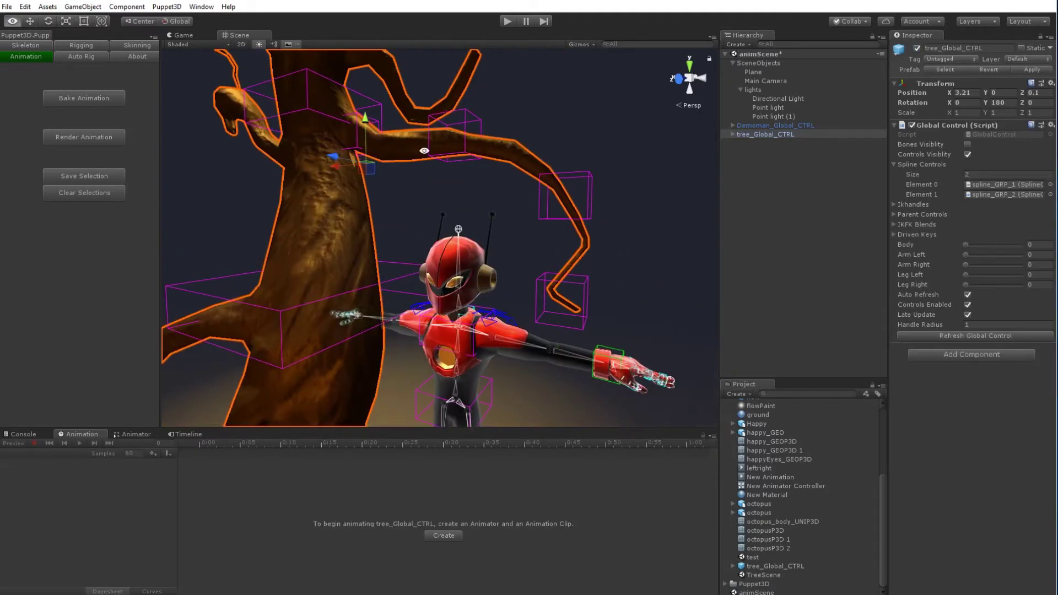
pyautogui.click(916, 48)
# Select Demoman_Global_CTRL, view the character from the front and turn off its Bones Visibility.
pyautogui.click(750, 125)
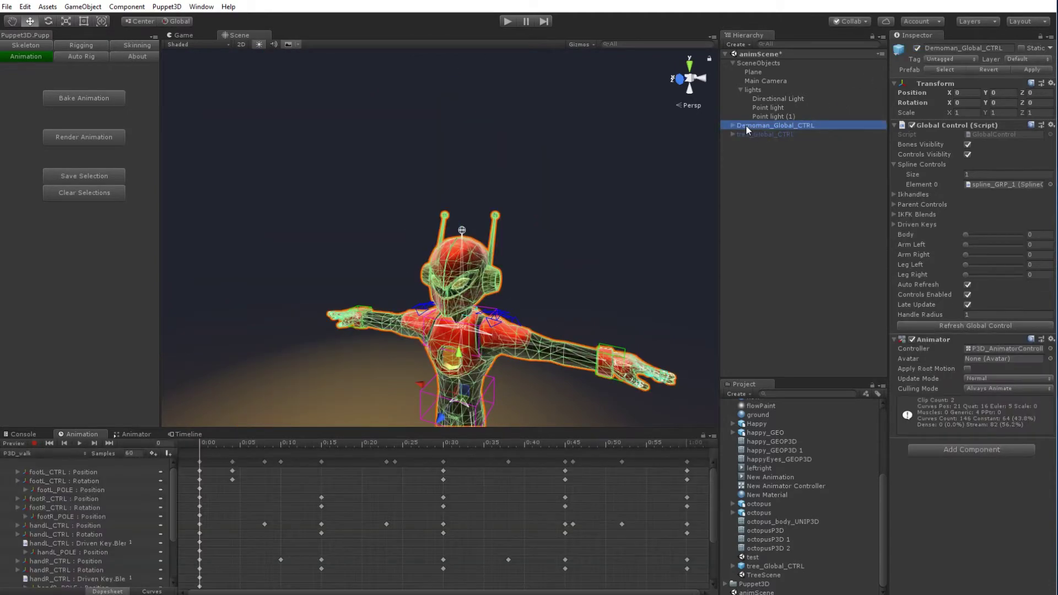
pyautogui.click(681, 79)
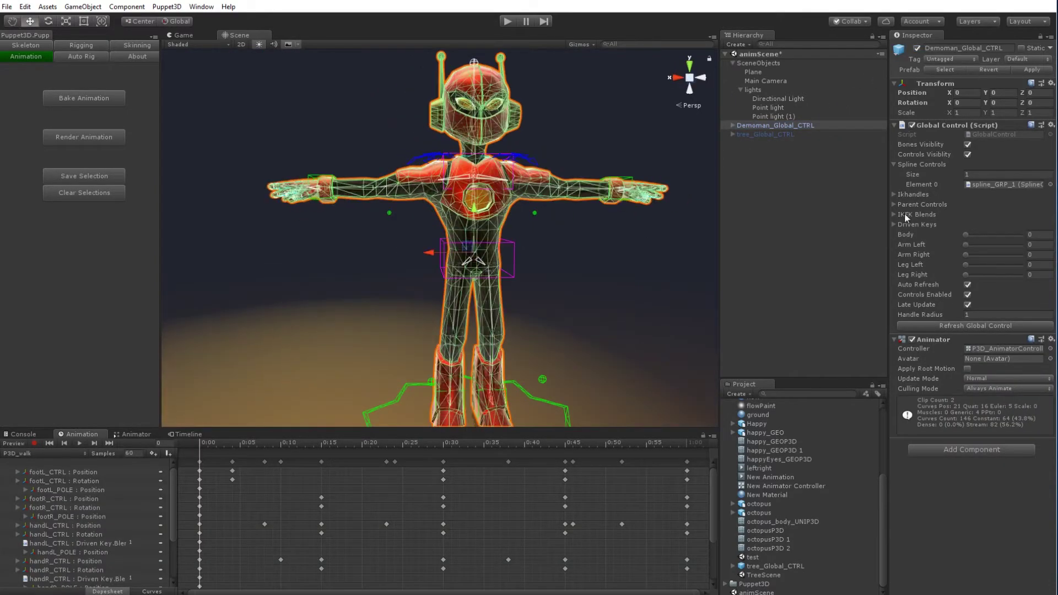
pyautogui.click(967, 145)
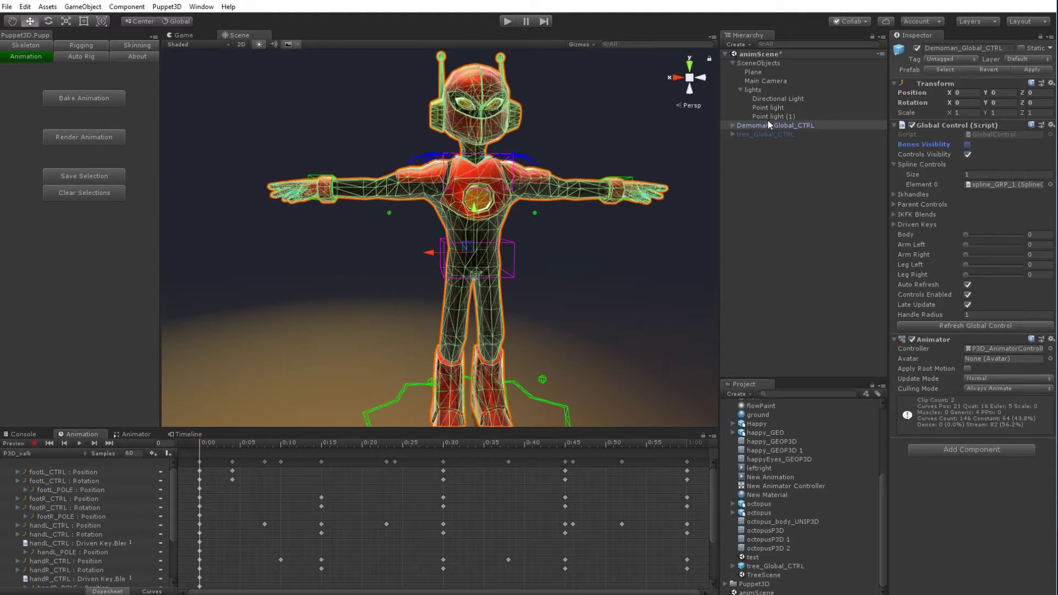
# Expand Demoman_Global_CTRL, inspect the Spine_01 object with its Bone component, and look over the character's controls in the scene.
pyautogui.click(734, 126)
pyautogui.click(740, 143)
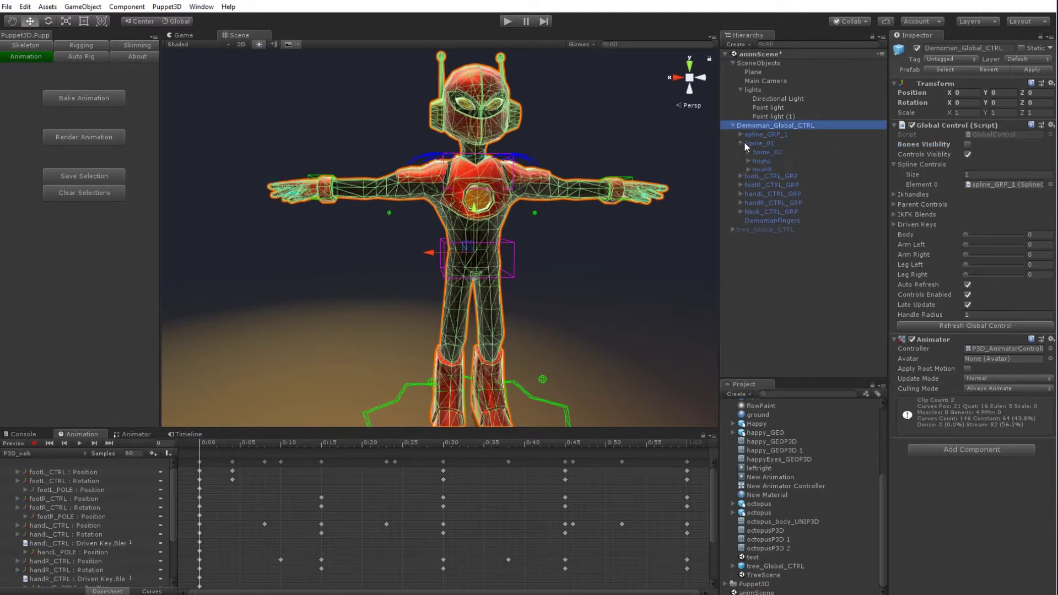
pyautogui.click(758, 143)
pyautogui.click(979, 127)
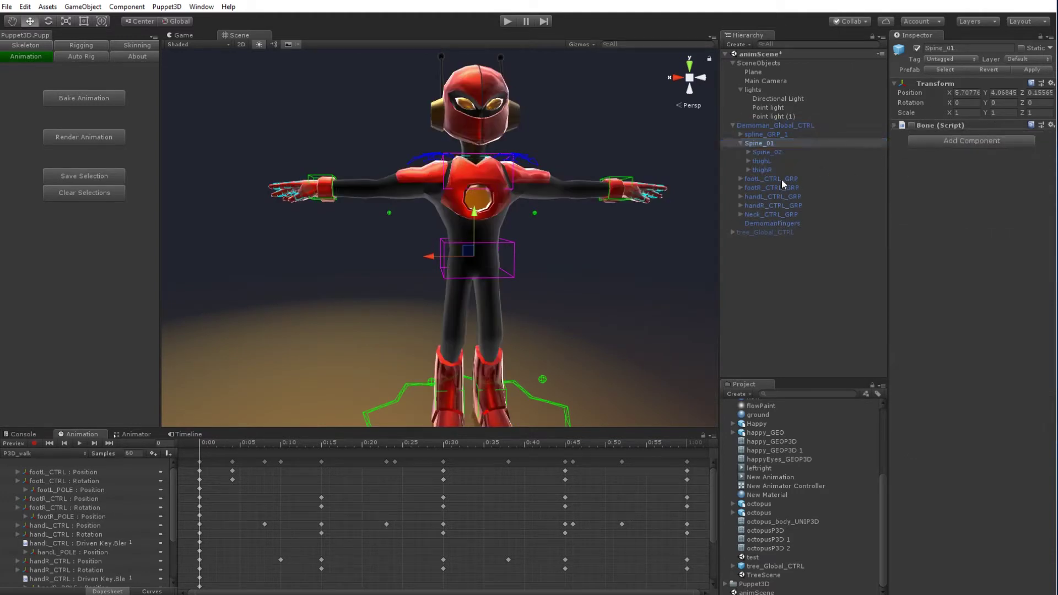
pyautogui.keyDown('alt'); pyautogui.moveTo(615, 279); pyautogui.dragTo(551, 267); pyautogui.keyUp('alt')
pyautogui.keyDown('alt'); pyautogui.moveTo(551, 267); pyautogui.dragTo(601, 250, button='right'); pyautogui.keyUp('alt')
pyautogui.keyDown('alt'); pyautogui.moveTo(600, 251); pyautogui.dragTo(600, 320, button='middle'); pyautogui.keyUp('alt')
pyautogui.keyDown('alt'); pyautogui.moveTo(510, 295); pyautogui.dragTo(614, 256); pyautogui.keyUp('alt')
pyautogui.click(794, 125)
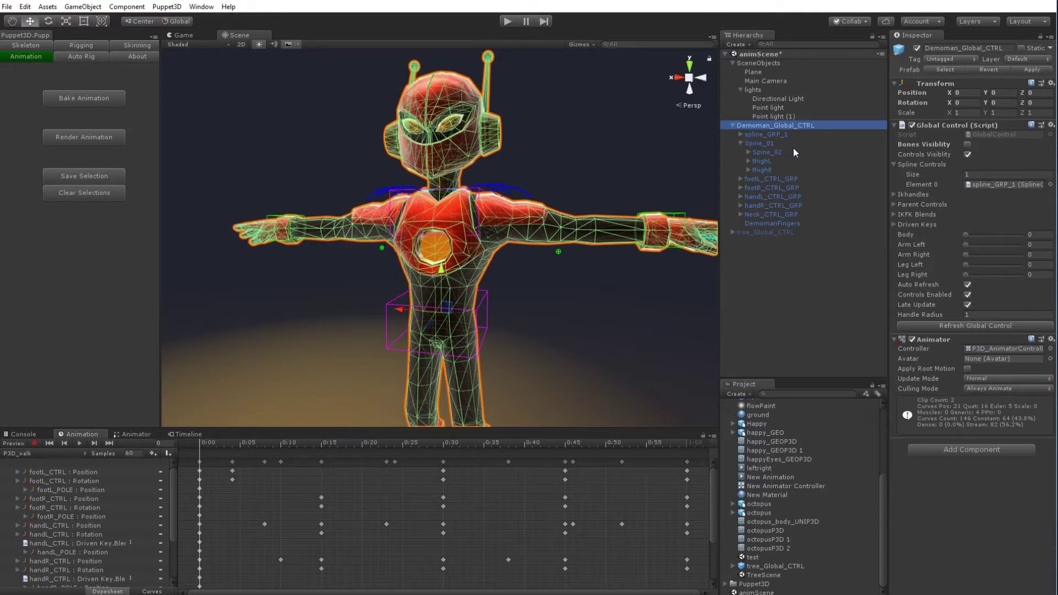
# Assign the DemomanFingers mesh to the TransparentFX layer and check that layer's lock in the Layers list.
pyautogui.click(783, 226)
pyautogui.click(1017, 60)
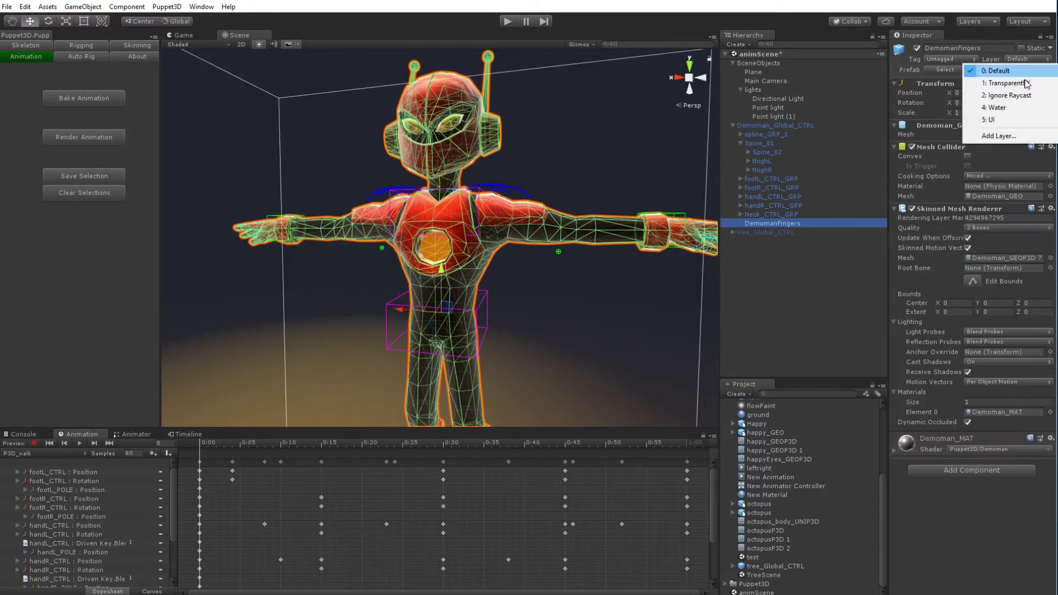
pyautogui.click(1023, 82)
pyautogui.click(976, 21)
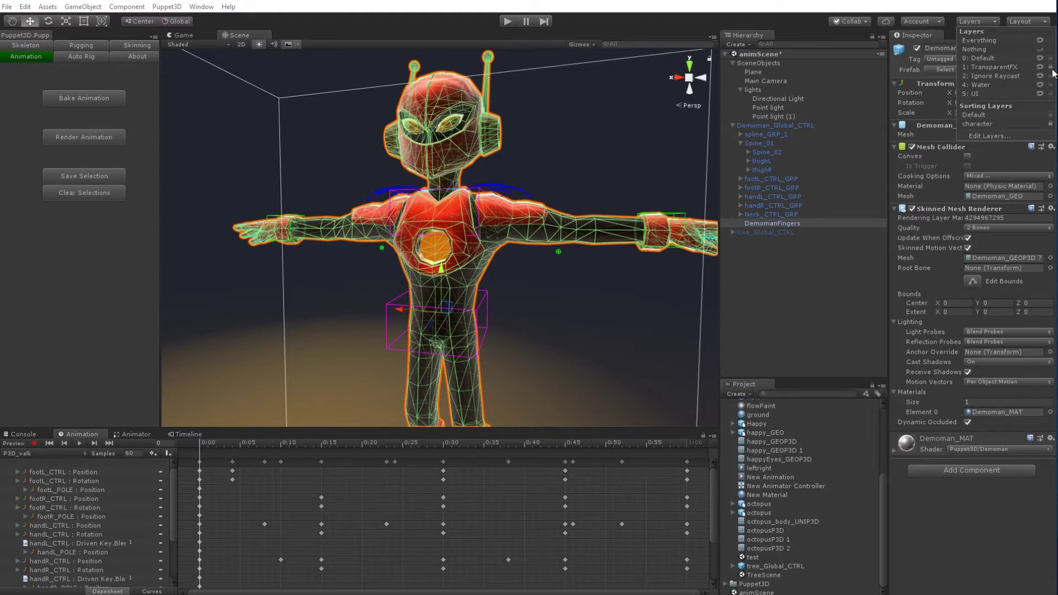
pyautogui.click(796, 298)
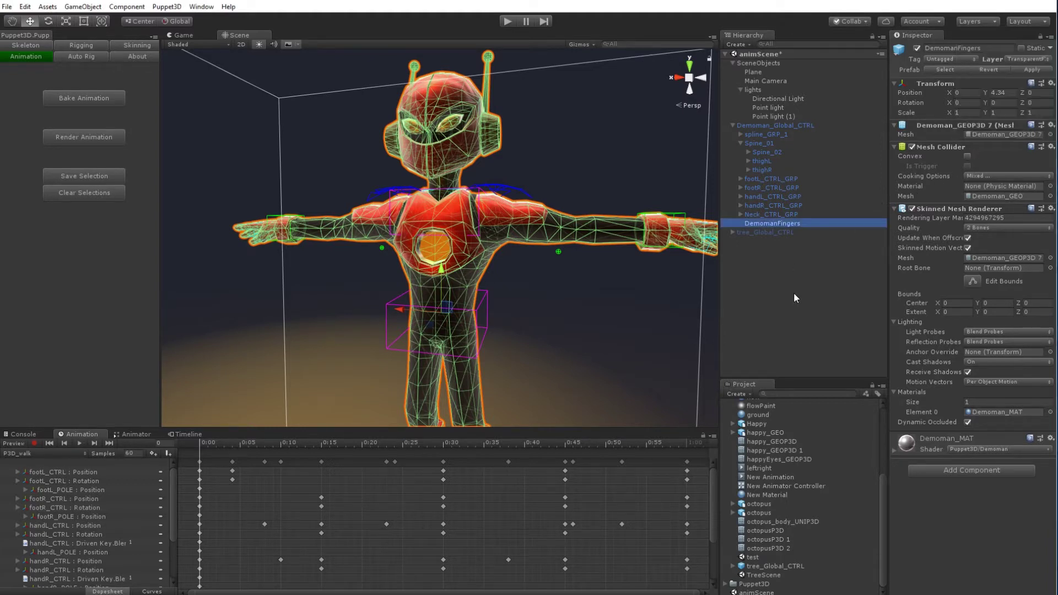
# Break the prefab instance of Demoman_Global_CTRL.
pyautogui.click(769, 126)
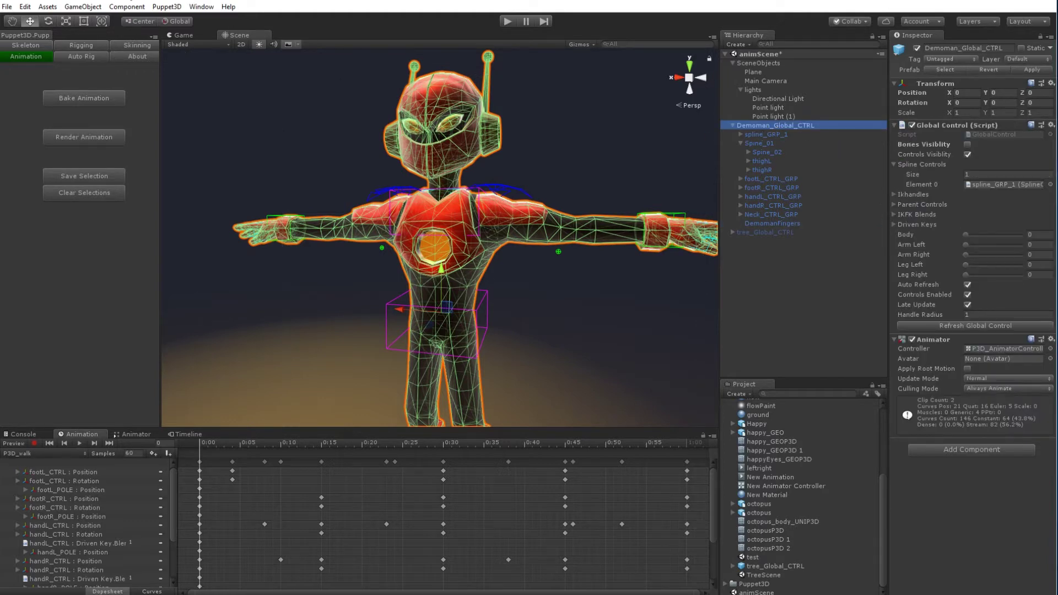
pyautogui.click(80, 7)
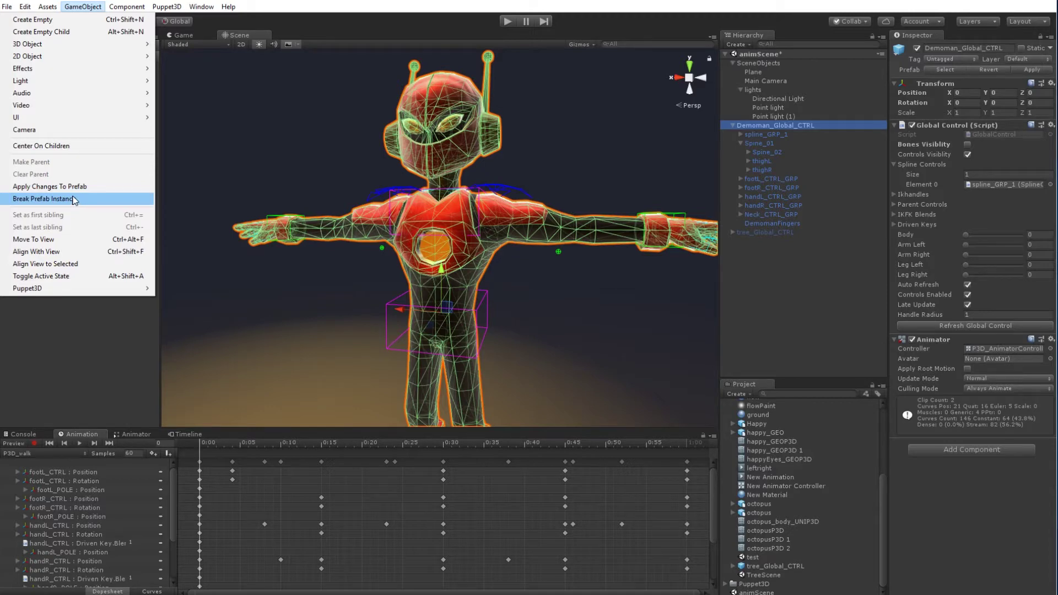
pyautogui.click(74, 200)
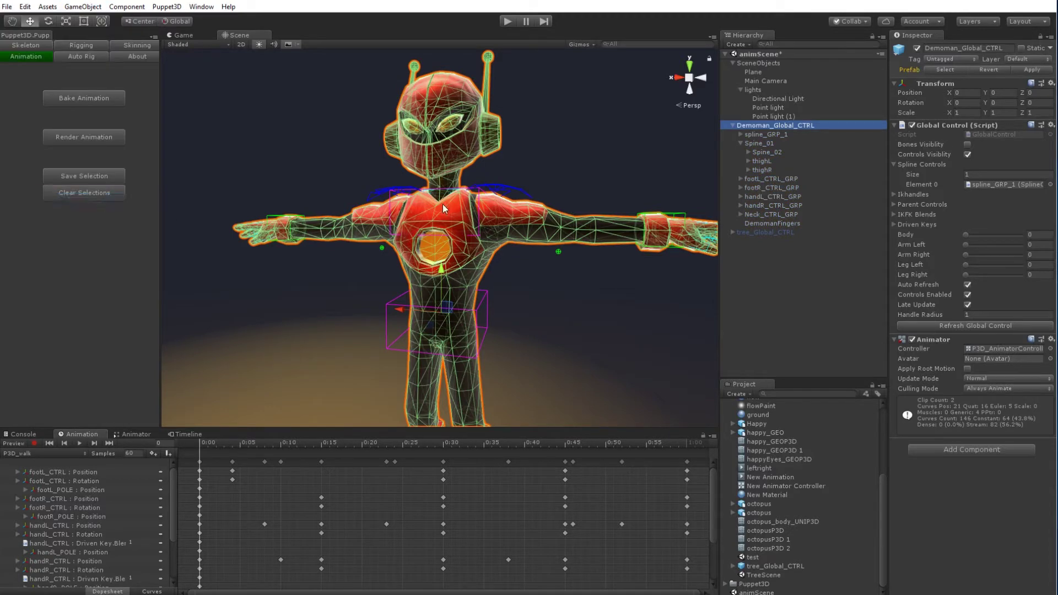
# Test-select clavL_CTRL and spline_Ctrl_1 in the scene, collapse the Demoman_Global_CTRL hierarchy and clear the selection.
pyautogui.click(525, 131)
pyautogui.click(500, 191)
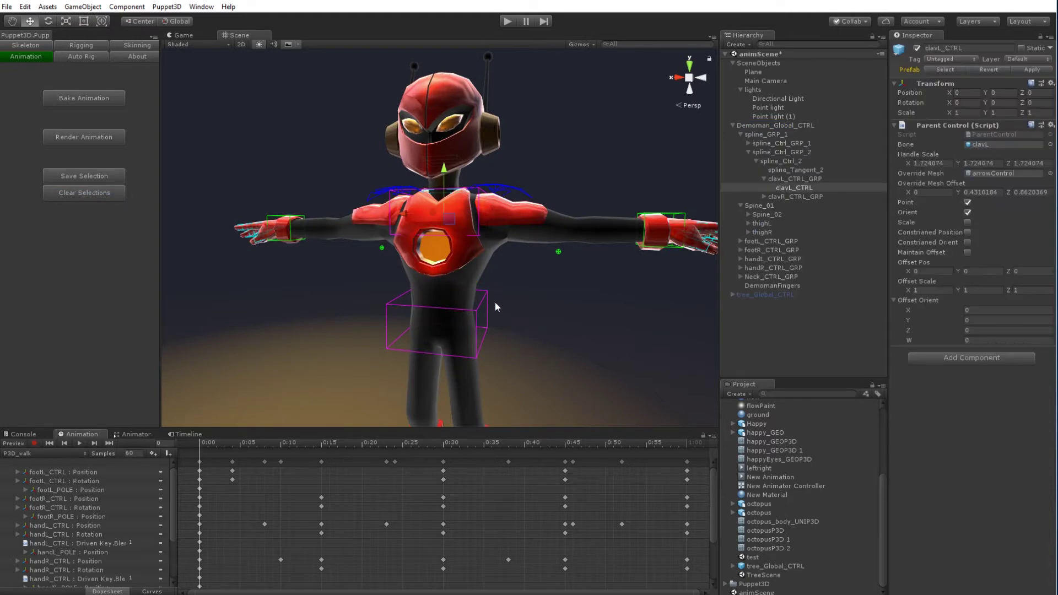
pyautogui.click(485, 297)
pyautogui.keyDown('alt'); pyautogui.moveTo(491, 309); pyautogui.dragTo(634, 165); pyautogui.keyUp('alt')
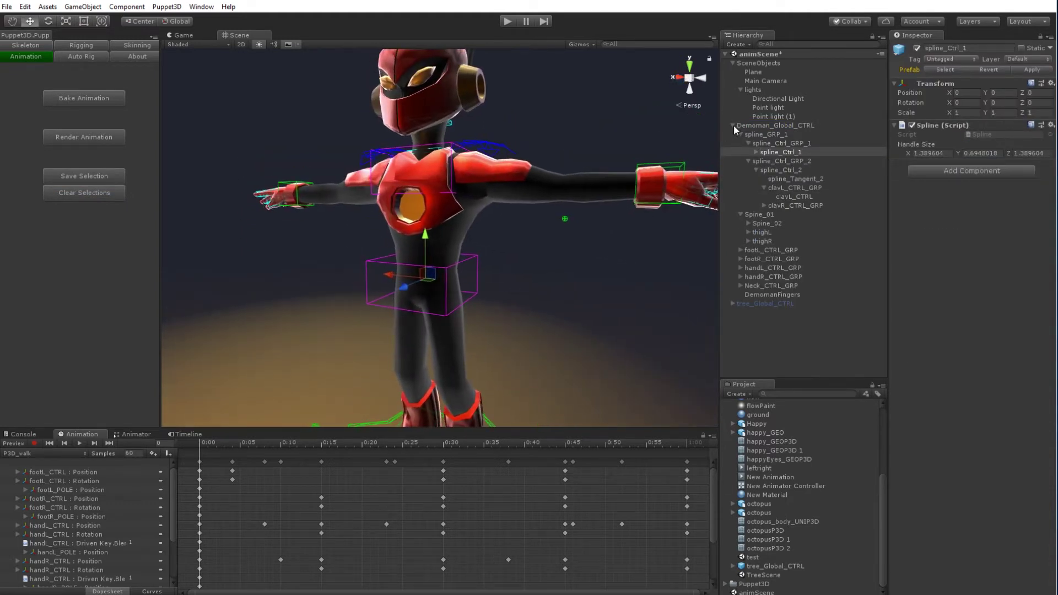
pyautogui.click(733, 125)
pyautogui.click(751, 124)
pyautogui.click(608, 271)
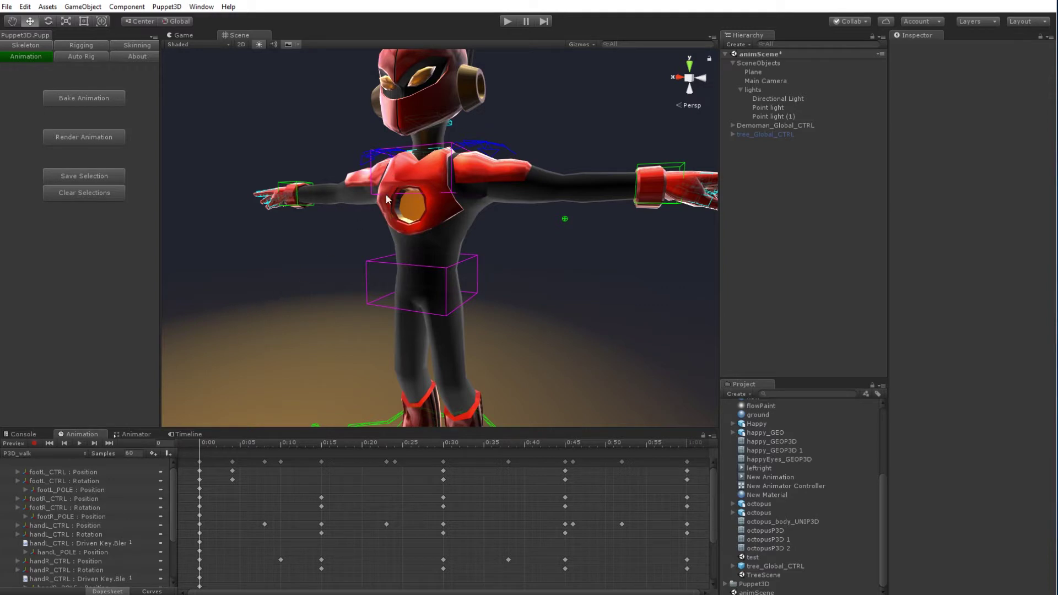
# Switch the animation clip to P3D_idle and preview the character's pose at the start of the clip.
pyautogui.click(32, 454)
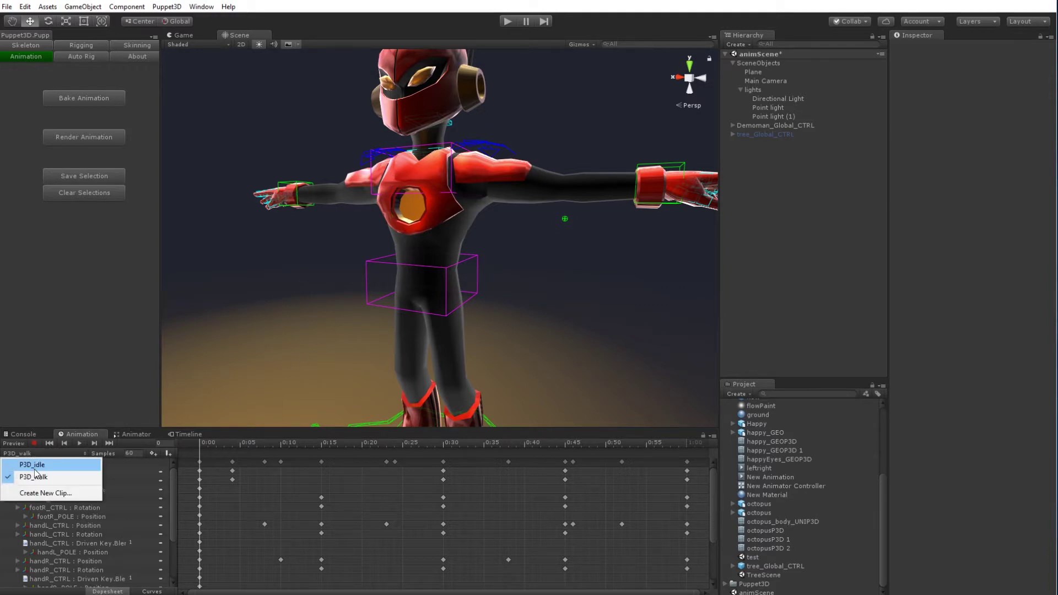
pyautogui.click(33, 467)
pyautogui.click(200, 436)
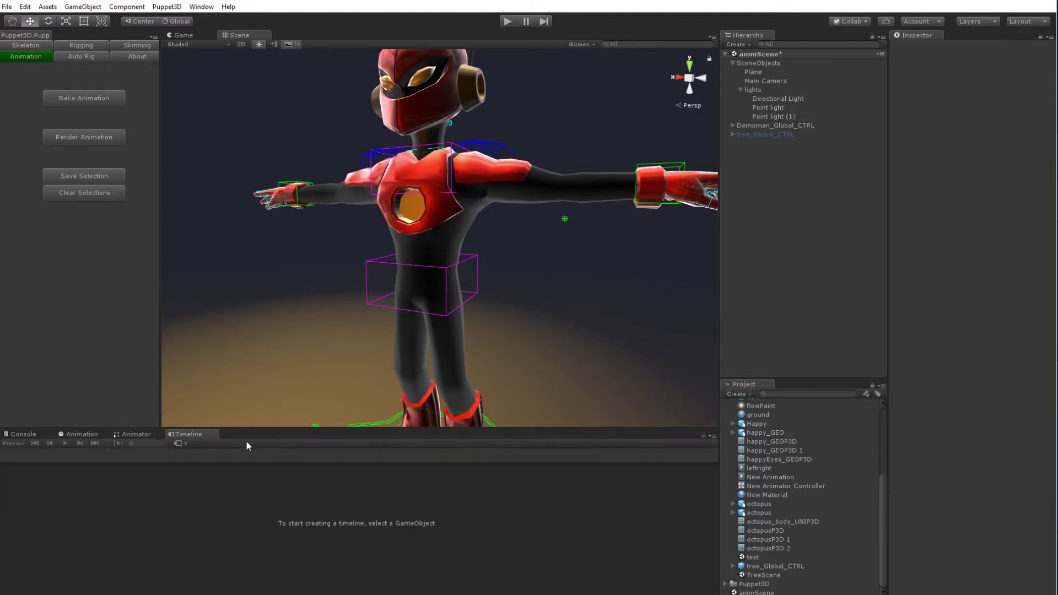
pyautogui.click(125, 434)
pyautogui.click(93, 433)
pyautogui.click(203, 444)
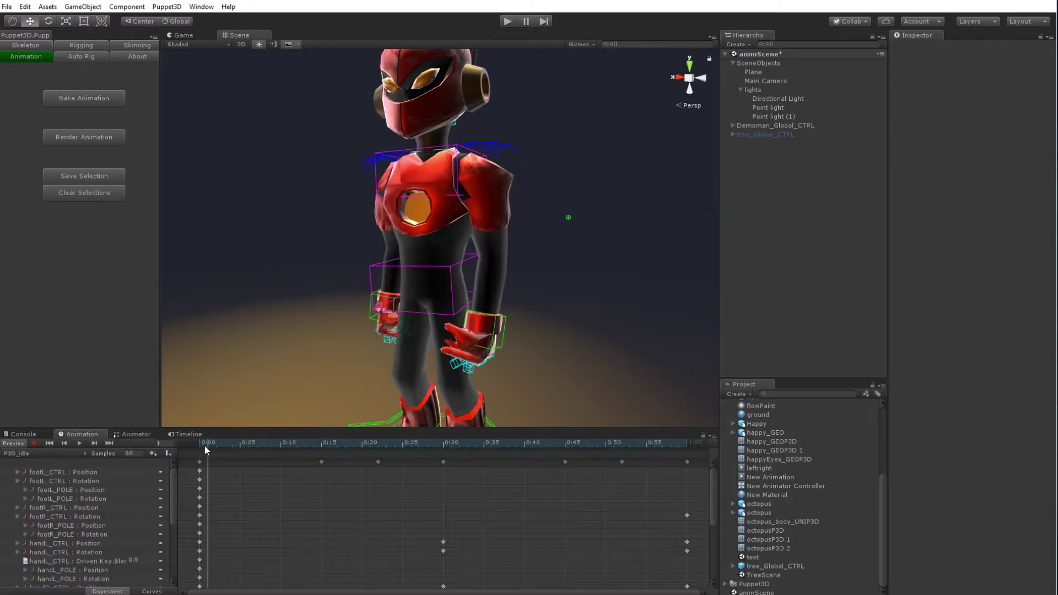
# Box-select the whole character in the scene and review the selected controls in the Hierarchy.
pyautogui.scroll(-5, 545, 265)
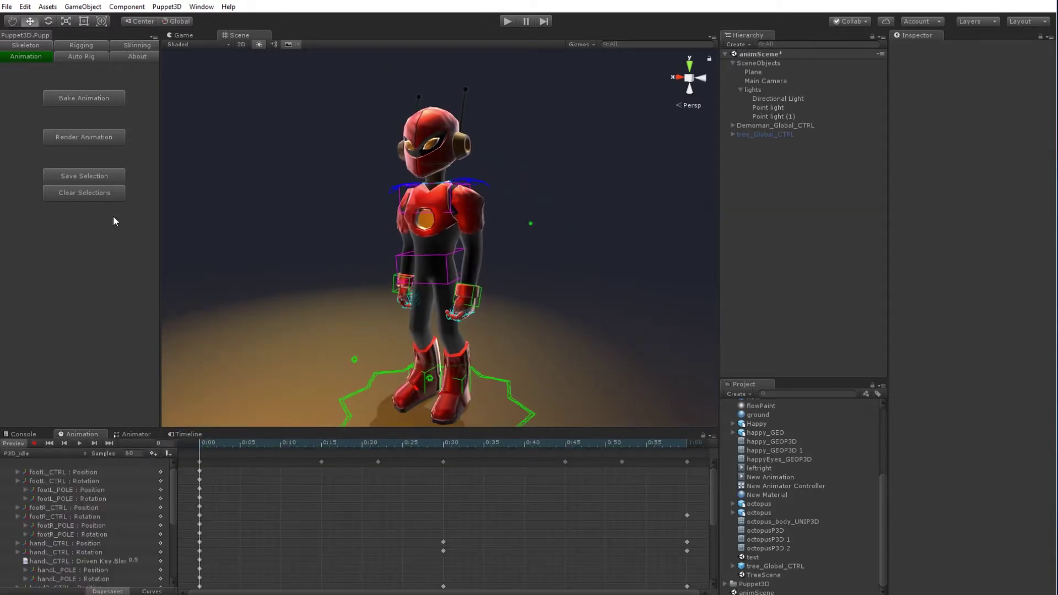
pyautogui.scroll(-3, 506, 190)
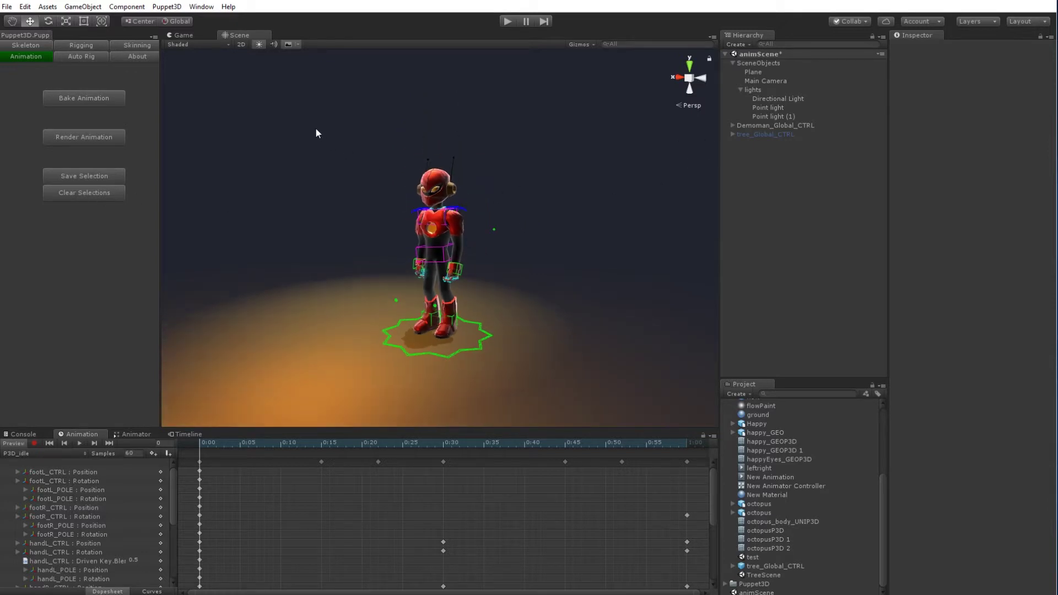
pyautogui.moveTo(307, 117); pyautogui.dragTo(609, 438)
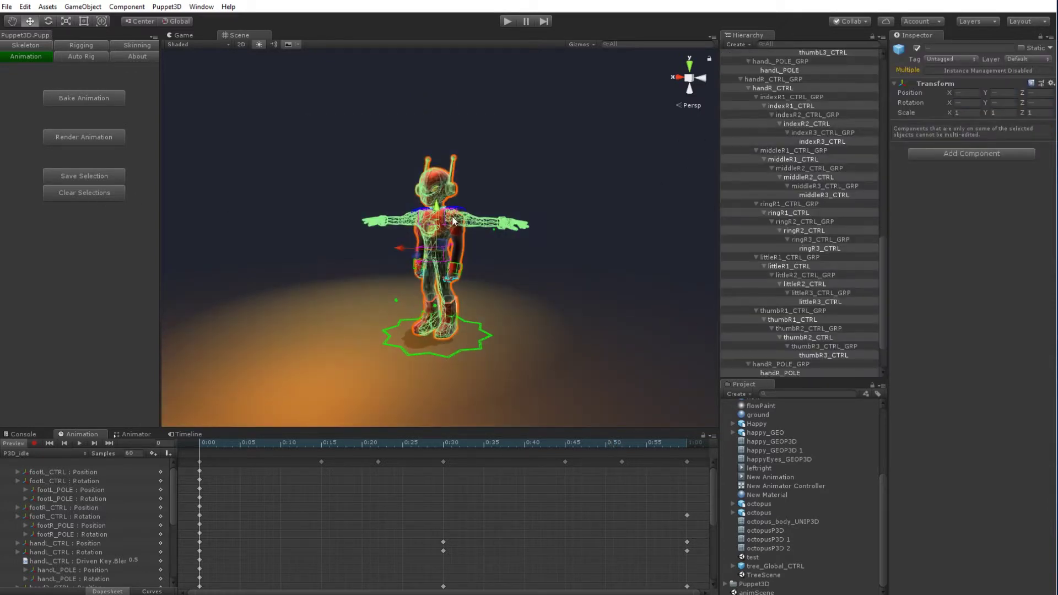
pyautogui.scroll(4, 449, 253)
pyautogui.scroll(10, 821, 189)
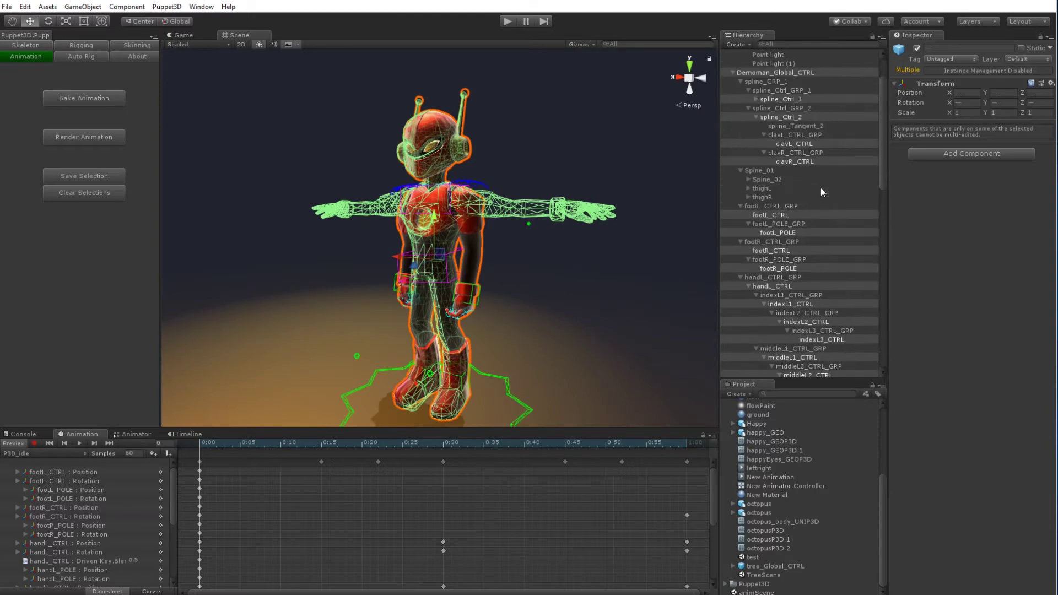
# Disable the Mesh Collider component on DemomanFingers.
pyautogui.scroll(-15, 821, 192)
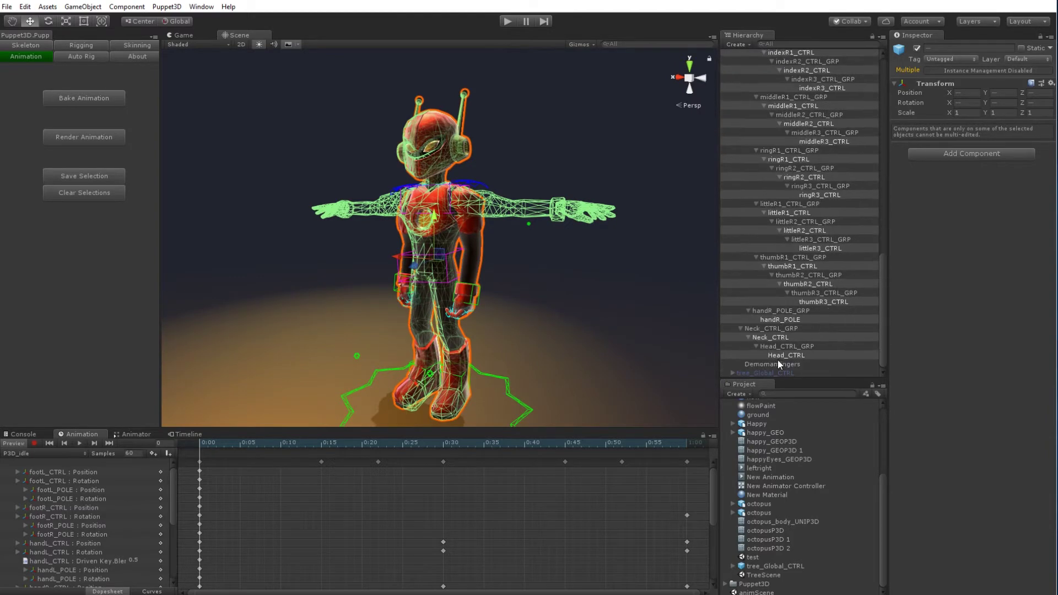
pyautogui.click(779, 368)
pyautogui.click(913, 146)
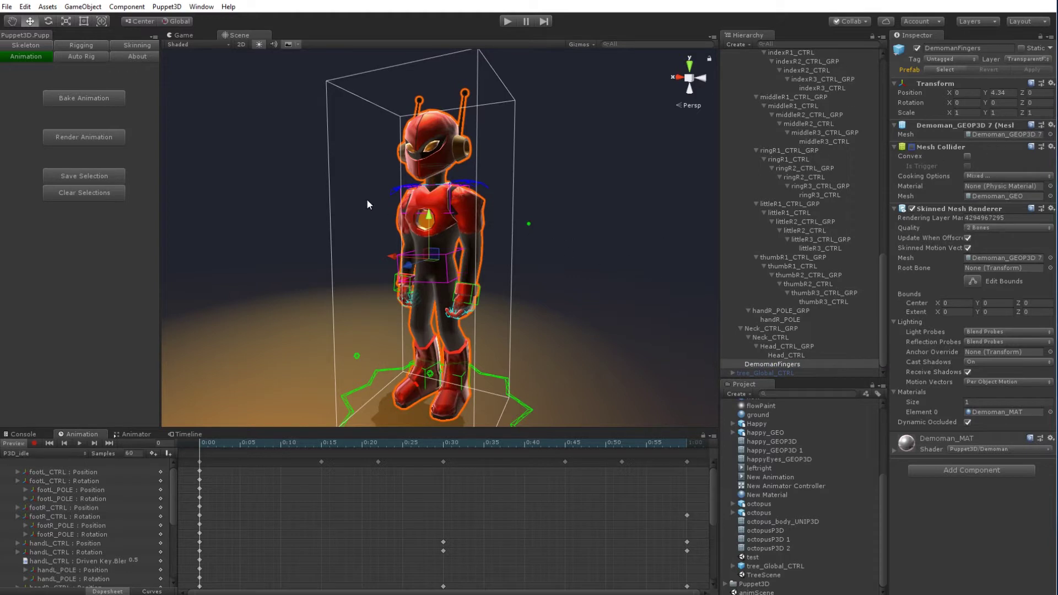
# Box-select the character again to check which controls are included, and look at the SceneObjects and Main Camera objects.
pyautogui.scroll(-3, 572, 216)
pyautogui.moveTo(296, 107); pyautogui.dragTo(697, 477)
pyautogui.scroll(15, 813, 243)
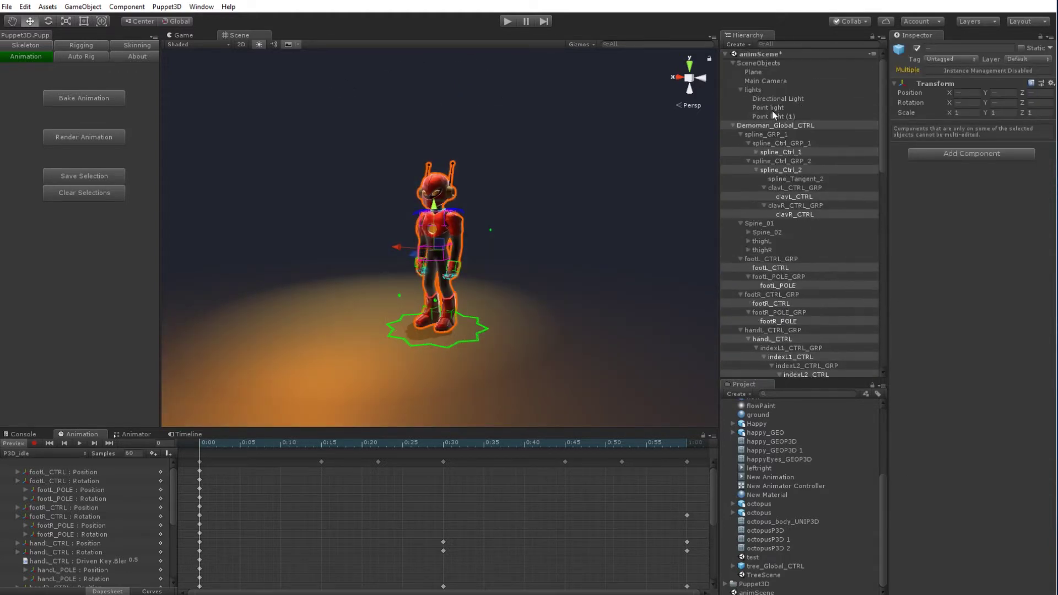
pyautogui.click(766, 71)
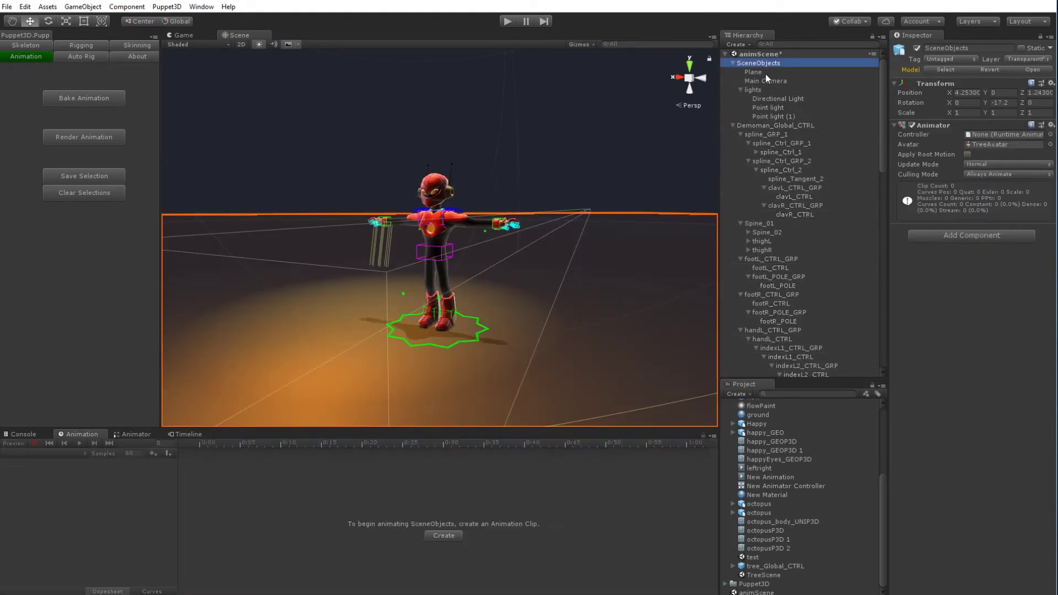
pyautogui.click(770, 82)
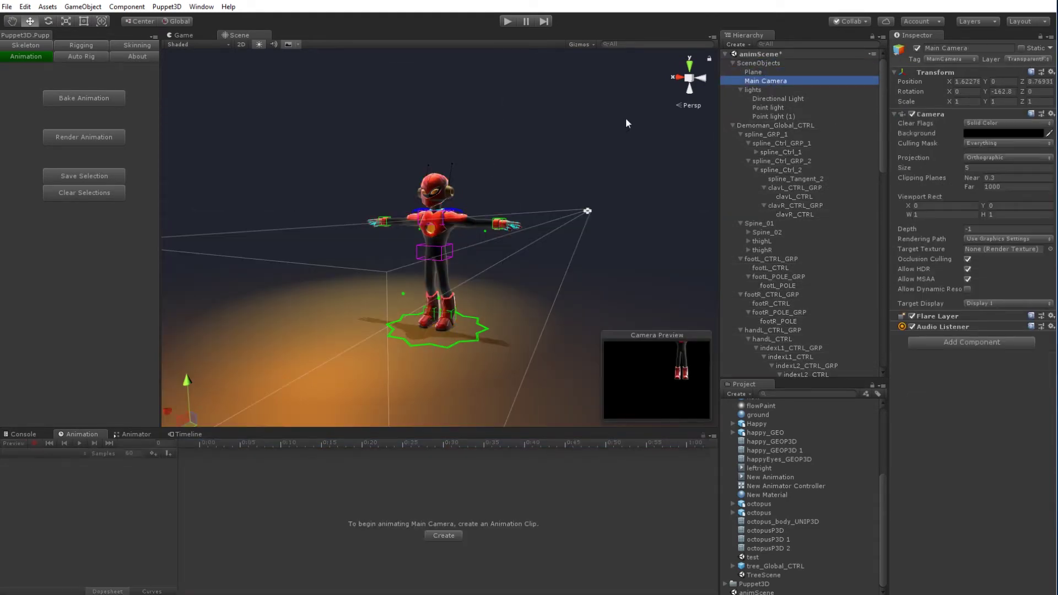
# Box-select all of the character's controls and remove Demoman_Global_CTRL from the selection, checking the rest of the Hierarchy.
pyautogui.click(429, 134)
pyautogui.moveTo(288, 108); pyautogui.dragTo(632, 425)
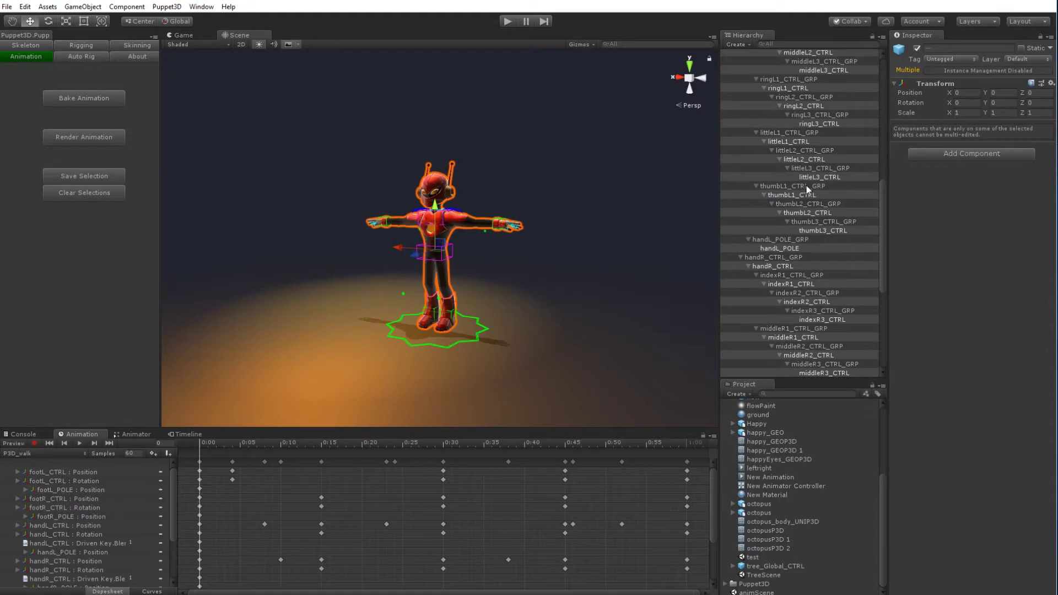
pyautogui.scroll(-8, 808, 189)
pyautogui.scroll(20, 805, 339)
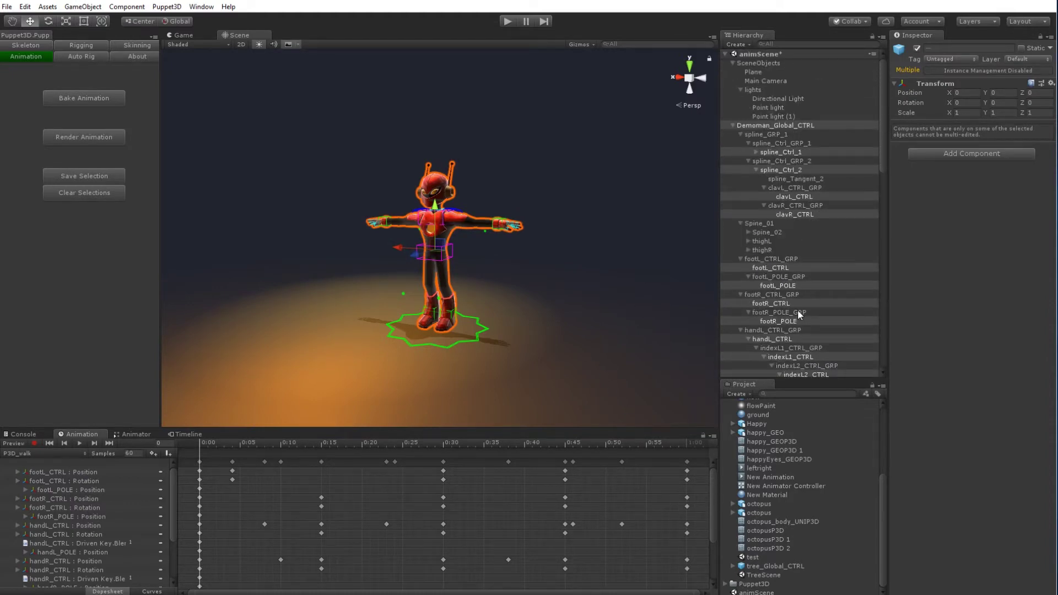
pyautogui.keyDown('ctrl'); pyautogui.click(782, 125); pyautogui.keyUp('ctrl')
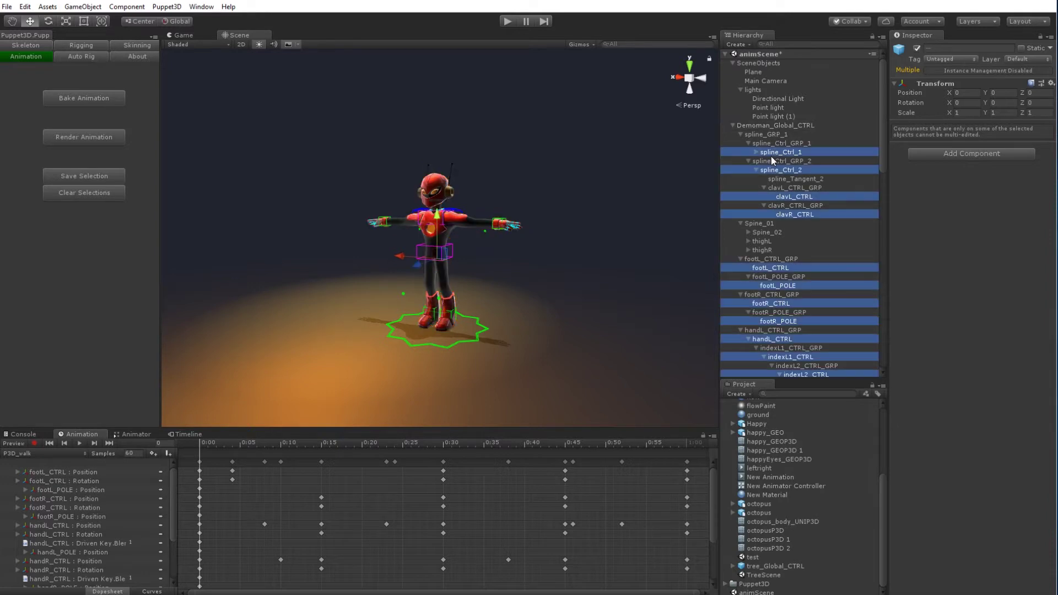
pyautogui.scroll(-13, 772, 156)
pyautogui.scroll(-6, 782, 240)
pyautogui.scroll(2, 361, 250)
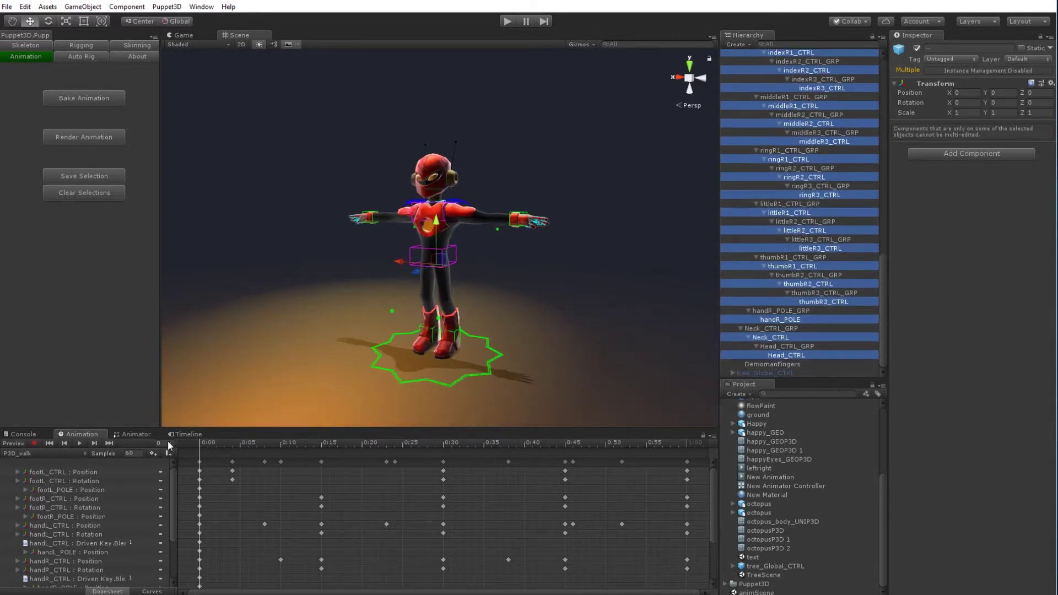
# Set the previewed animation clip to P3D_idle while keeping all the character's controls selected.
pyautogui.click(23, 455)
pyautogui.click(68, 468)
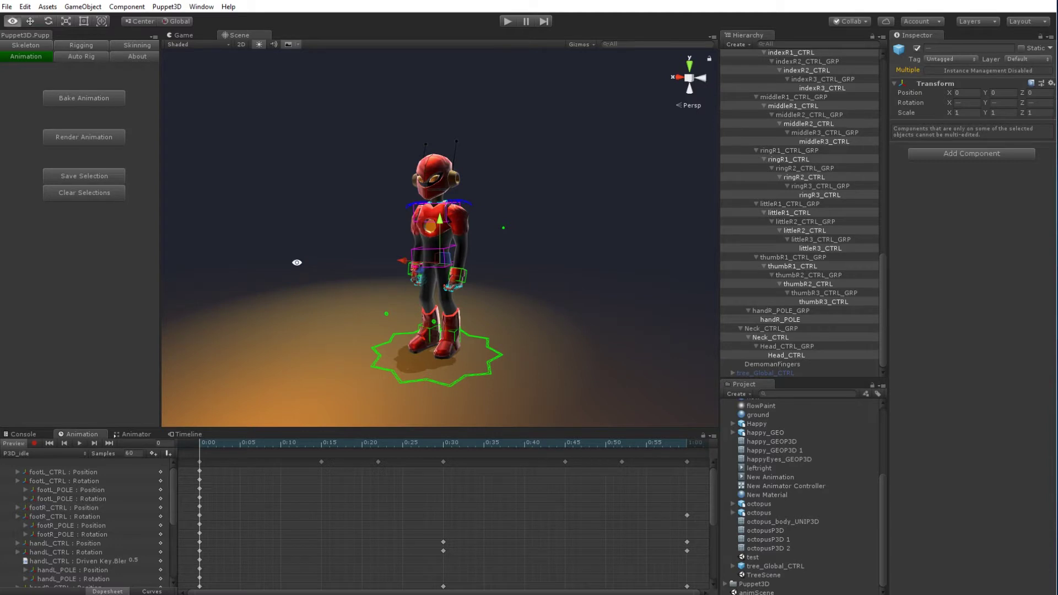
# Save the current selection of all the character's controls as a reusable Puppet3D selection set, and clear the scene selection.
pyautogui.keyDown('alt'); pyautogui.moveTo(295, 260); pyautogui.dragTo(444, 309); pyautogui.keyUp('alt')
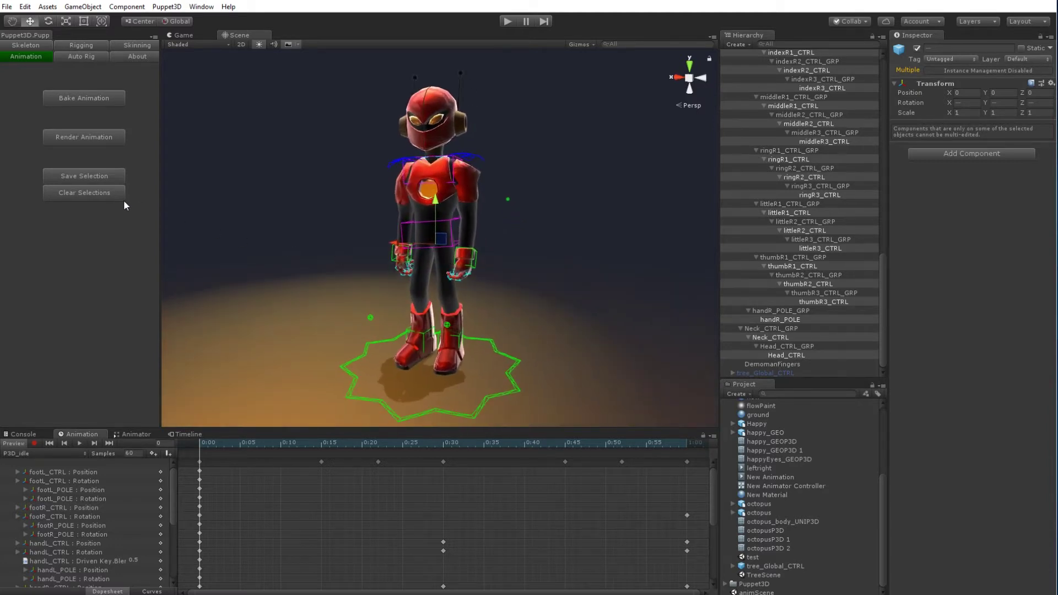
pyautogui.click(77, 174)
pyautogui.click(273, 207)
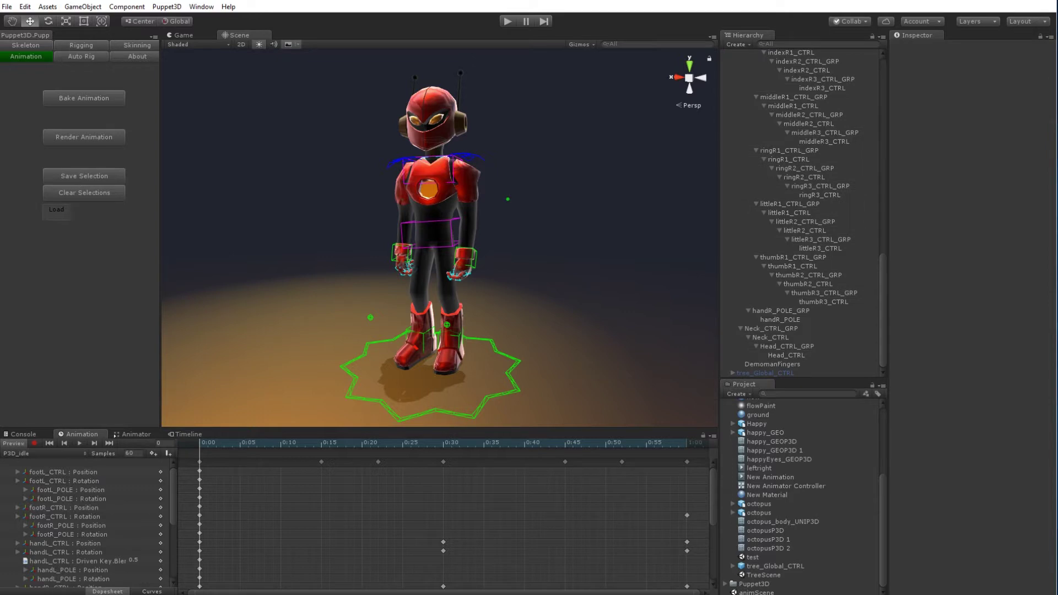
# Turn off the animation preview and load the pose stored with the saved selection set onto the character.
pyautogui.click(5, 445)
pyautogui.click(65, 212)
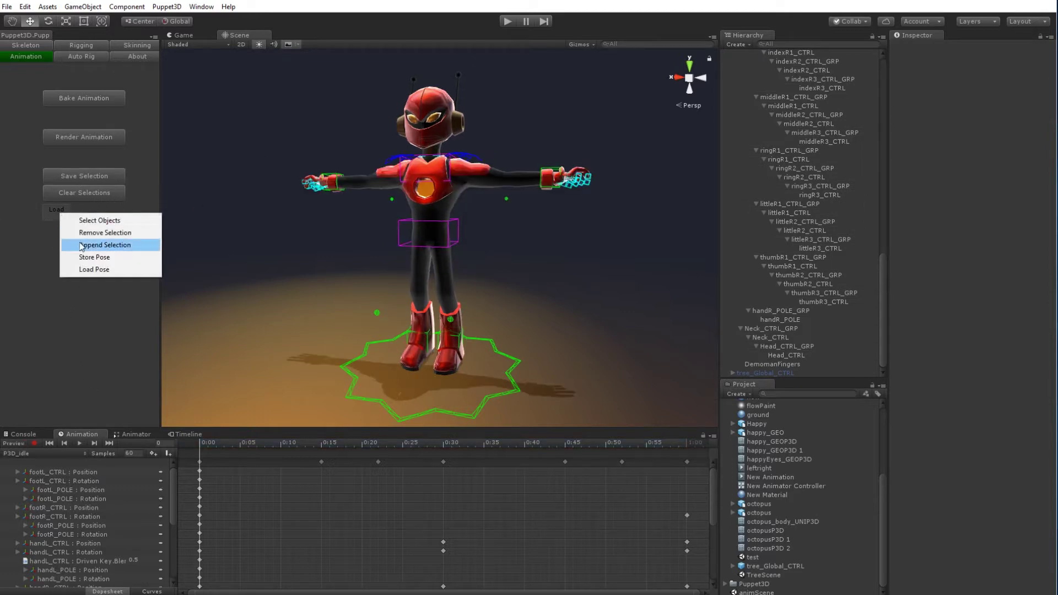
pyautogui.click(103, 270)
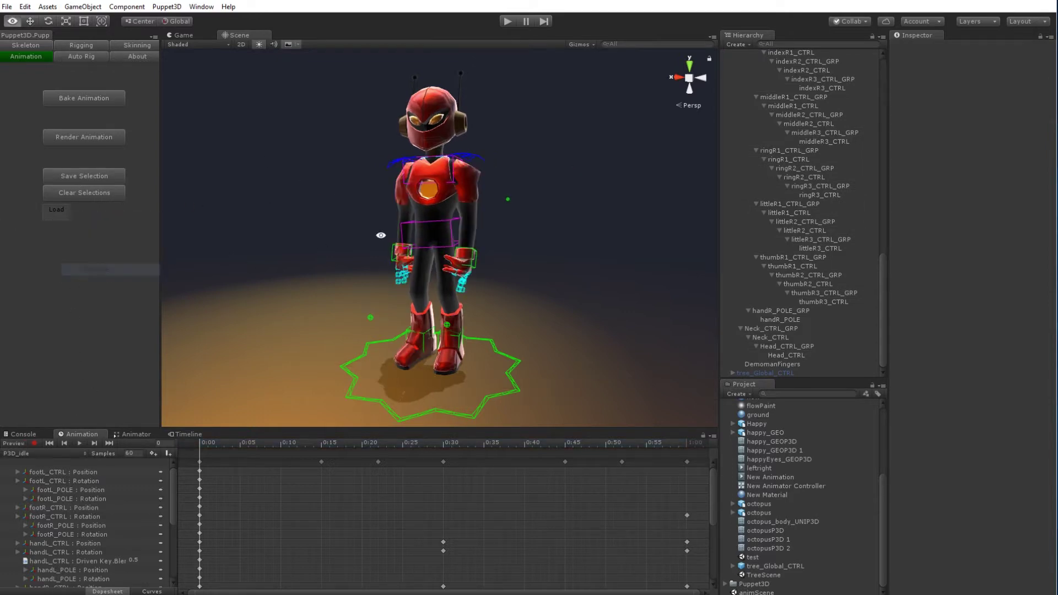
pyautogui.click(46, 219)
pyautogui.click(55, 223)
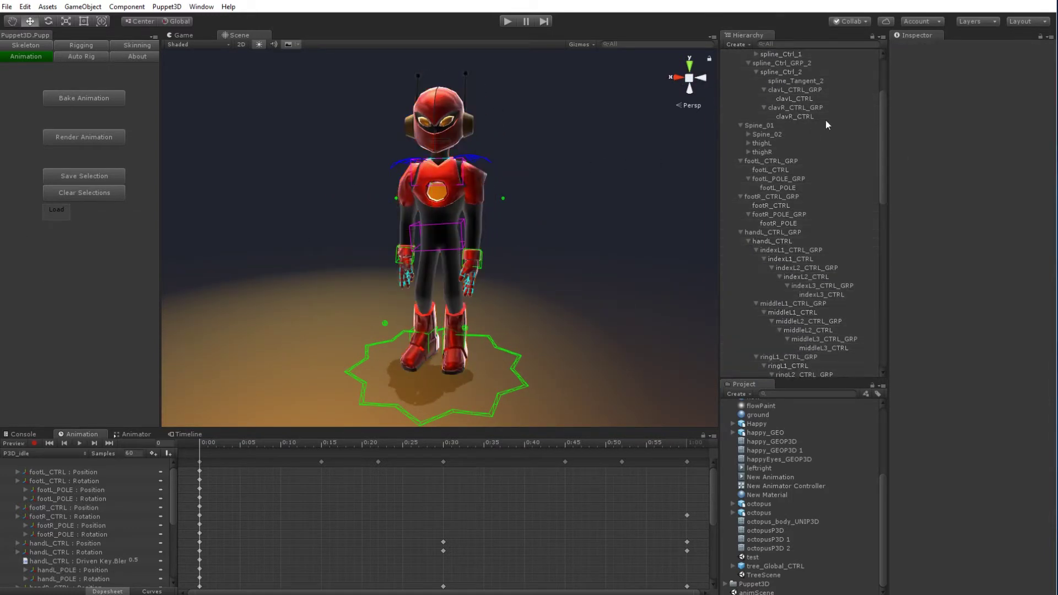
# Select all controls in the saved selection set and reset their position and rotation to 0.
pyautogui.scroll(3, 827, 121)
pyautogui.click(765, 134)
pyautogui.click(451, 121)
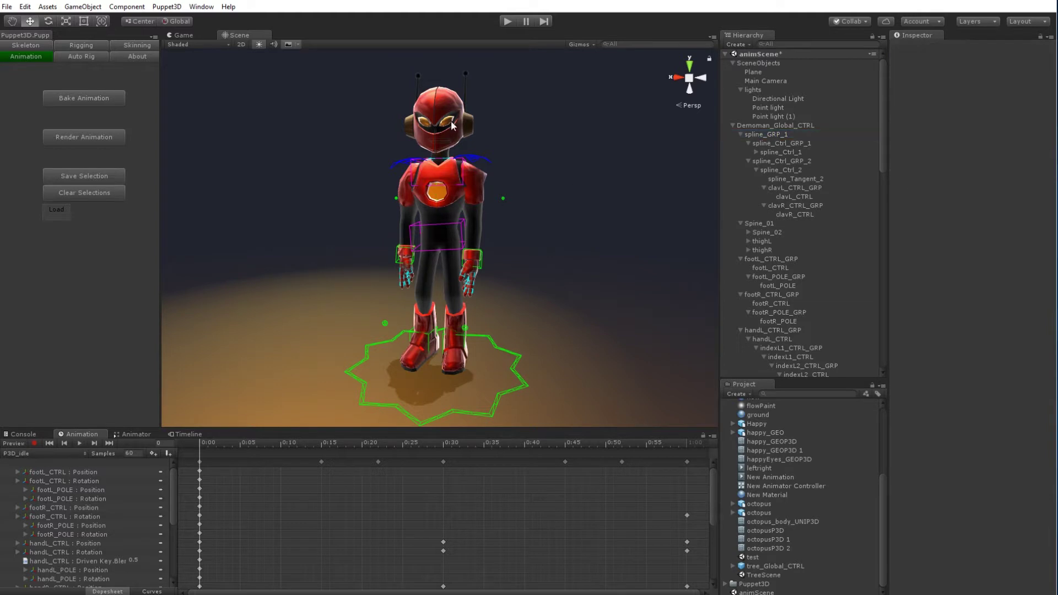
pyautogui.scroll(-2, 452, 126)
pyautogui.click(57, 210)
pyautogui.click(87, 222)
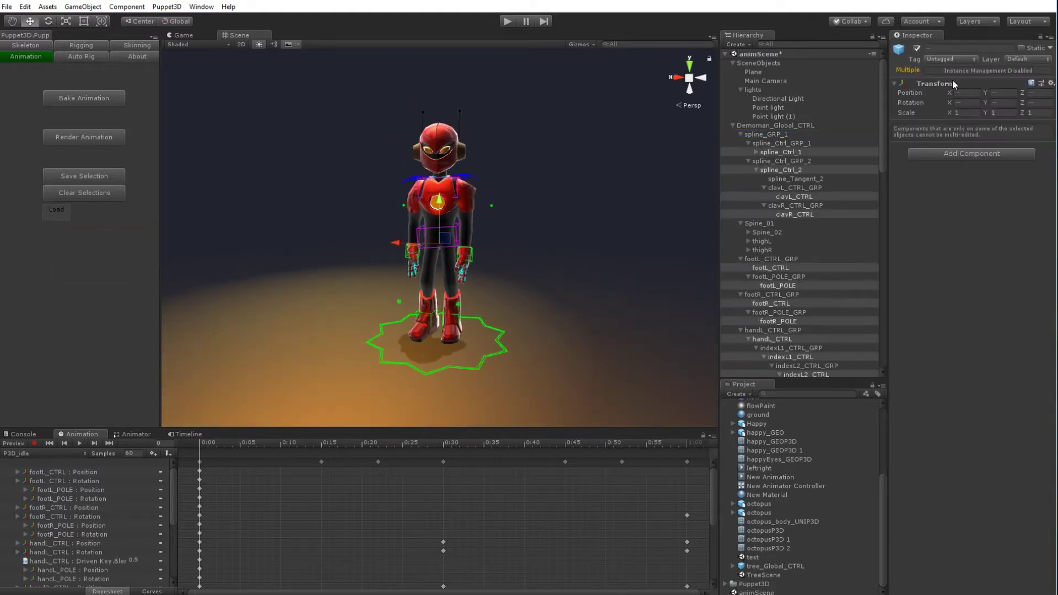
pyautogui.click(1052, 83)
pyautogui.click(1043, 96)
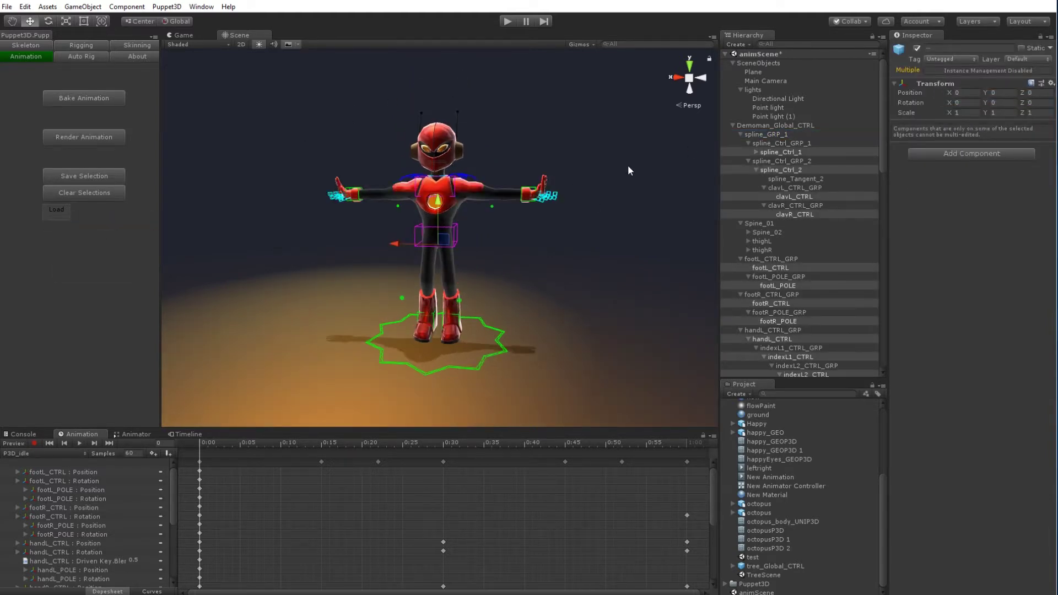
pyautogui.click(1051, 83)
pyautogui.click(977, 95)
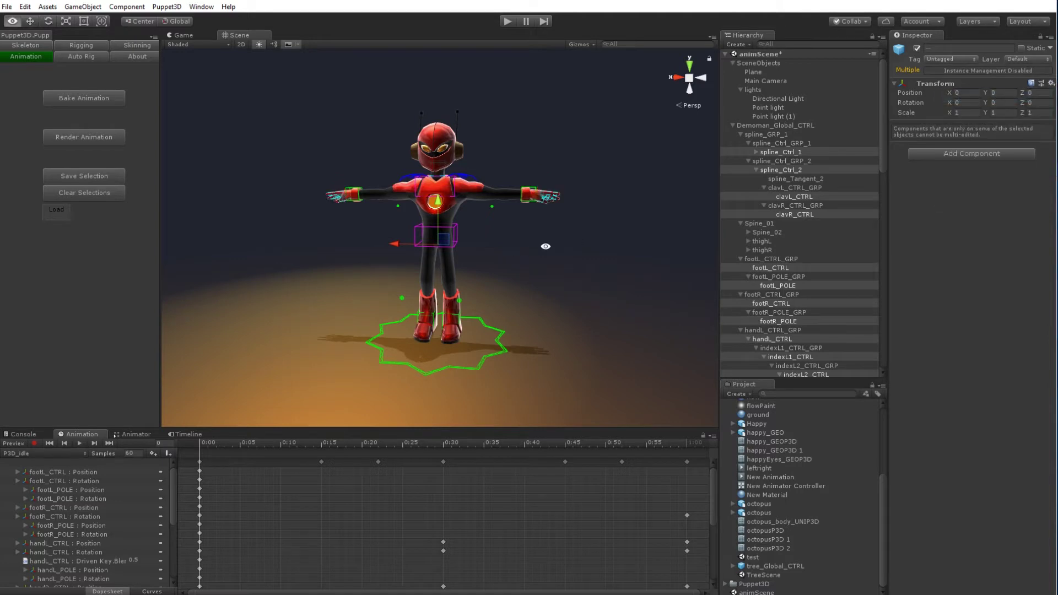
# Create a new animation clip named JumpAndSwing in the Assets folder.
pyautogui.click(530, 275)
pyautogui.moveTo(529, 273); pyautogui.dragTo(522, 237, button='middle')
pyautogui.scroll(2, 522, 237)
pyautogui.click(16, 455)
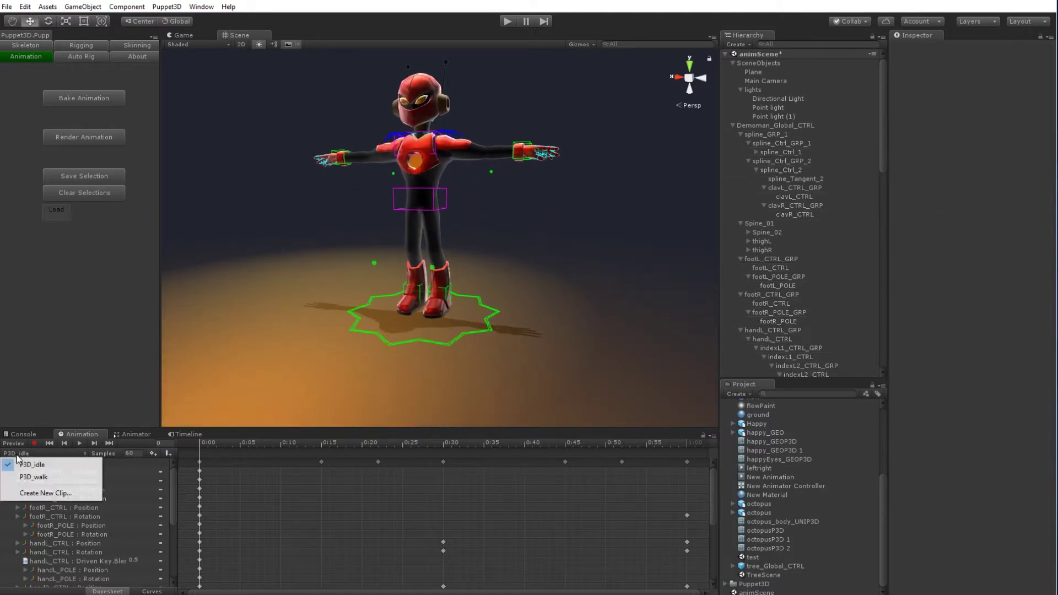
pyautogui.keyDown('alt'); pyautogui.moveTo(247, 365); pyautogui.dragTo(36, 501); pyautogui.keyUp('alt')
pyautogui.click(15, 454)
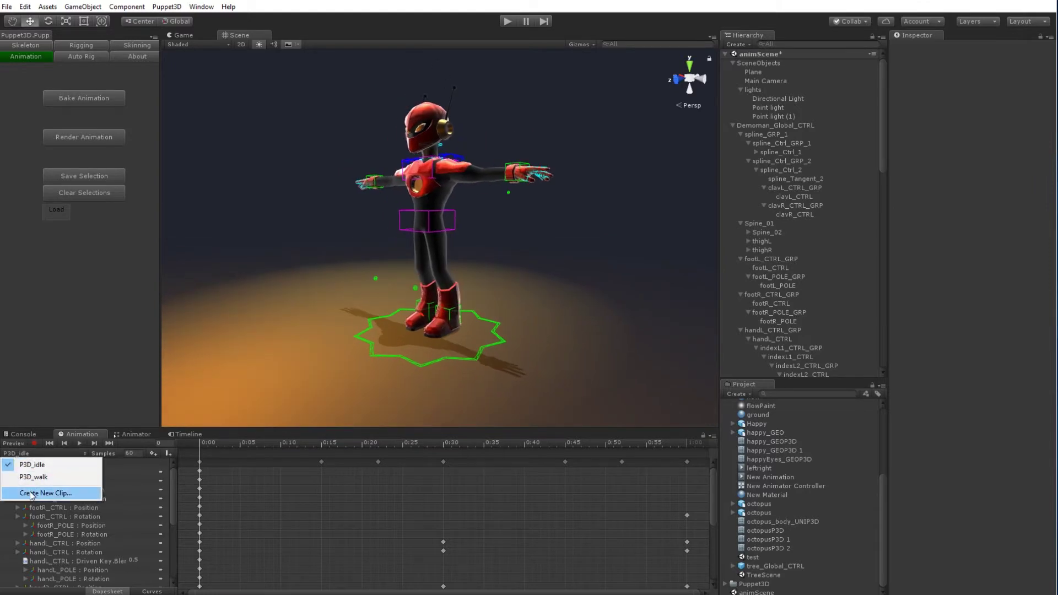
pyautogui.click(25, 494)
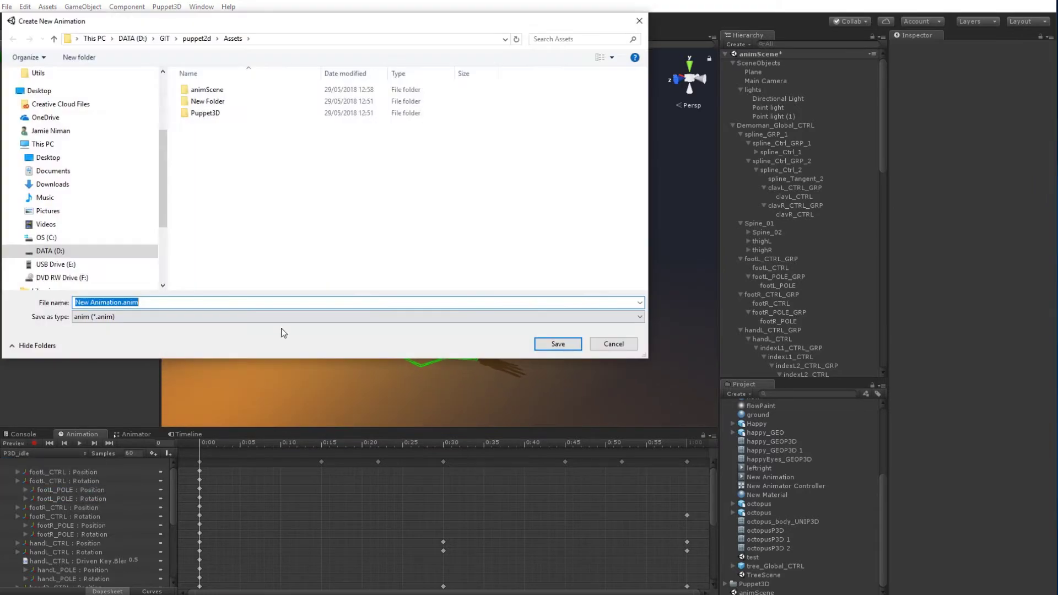
pyautogui.click(119, 304)
pyautogui.moveTo(121, 303); pyautogui.dragTo(22, 301)
pyautogui.write('JumpA')
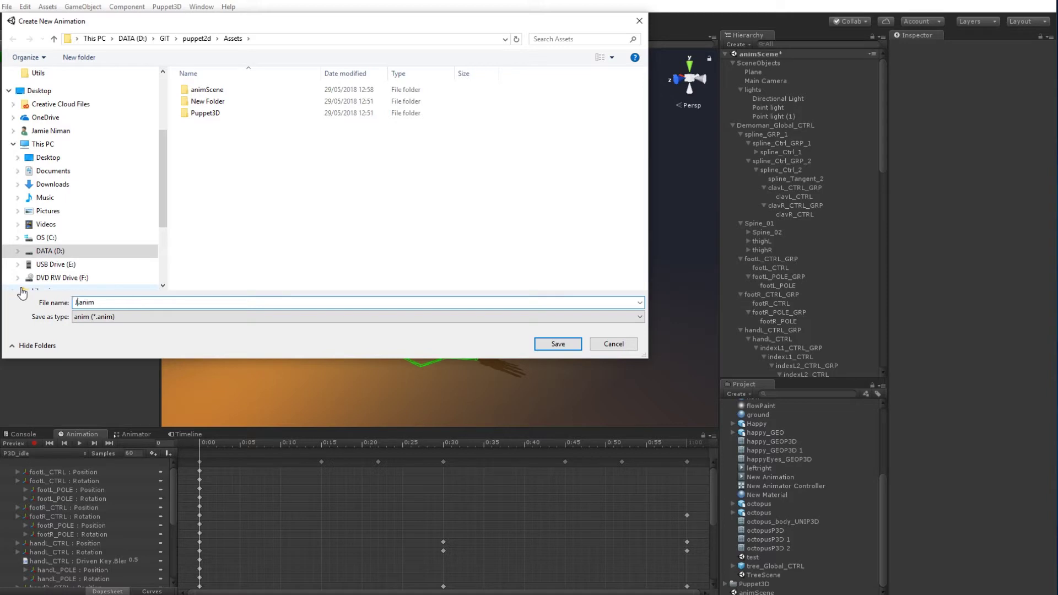
pyautogui.write('ndSwing')
pyautogui.press('Return')
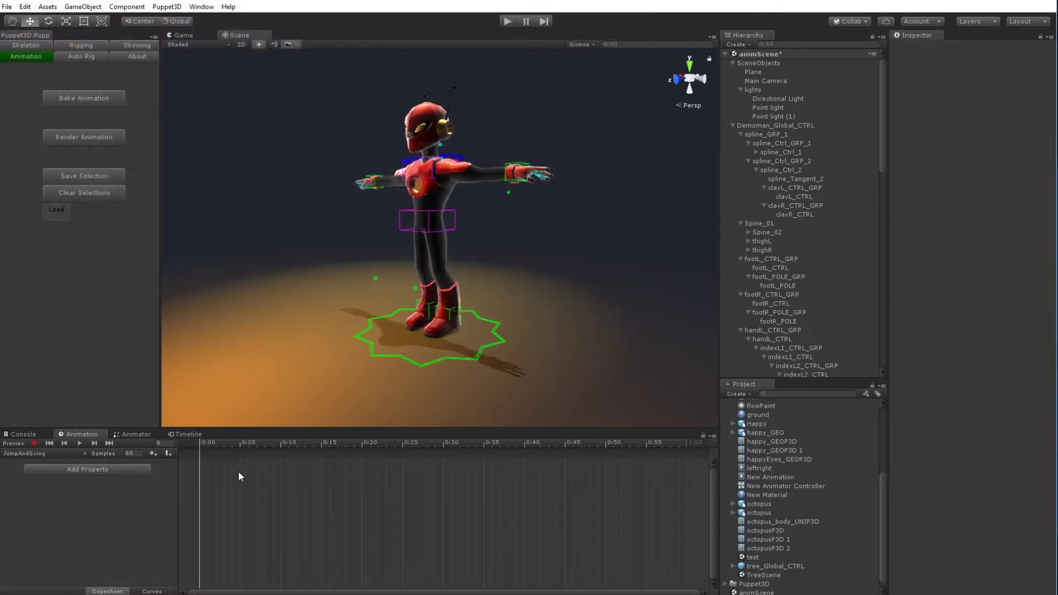
# Start recording JumpAndSwing at frame 0 and load the saved selection set's stored pose onto the character.
pyautogui.moveTo(207, 446); pyautogui.dragTo(198, 447)
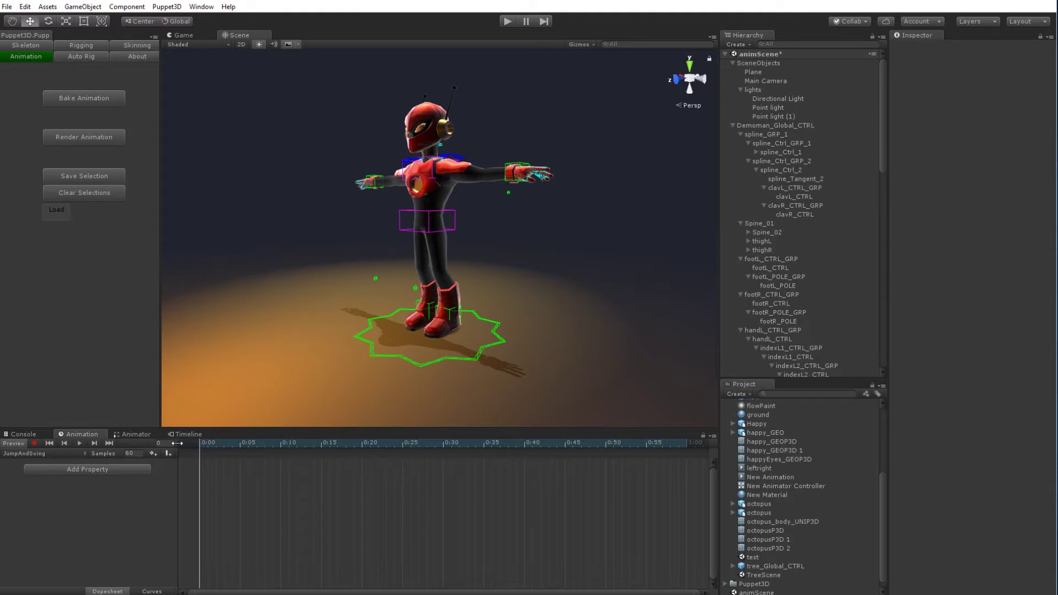
pyautogui.click(34, 443)
pyautogui.keyDown('alt'); pyautogui.moveTo(368, 186); pyautogui.dragTo(378, 212, button='right'); pyautogui.keyUp('alt')
pyautogui.keyDown('alt'); pyautogui.moveTo(378, 212); pyautogui.dragTo(353, 225, button='middle'); pyautogui.keyUp('alt')
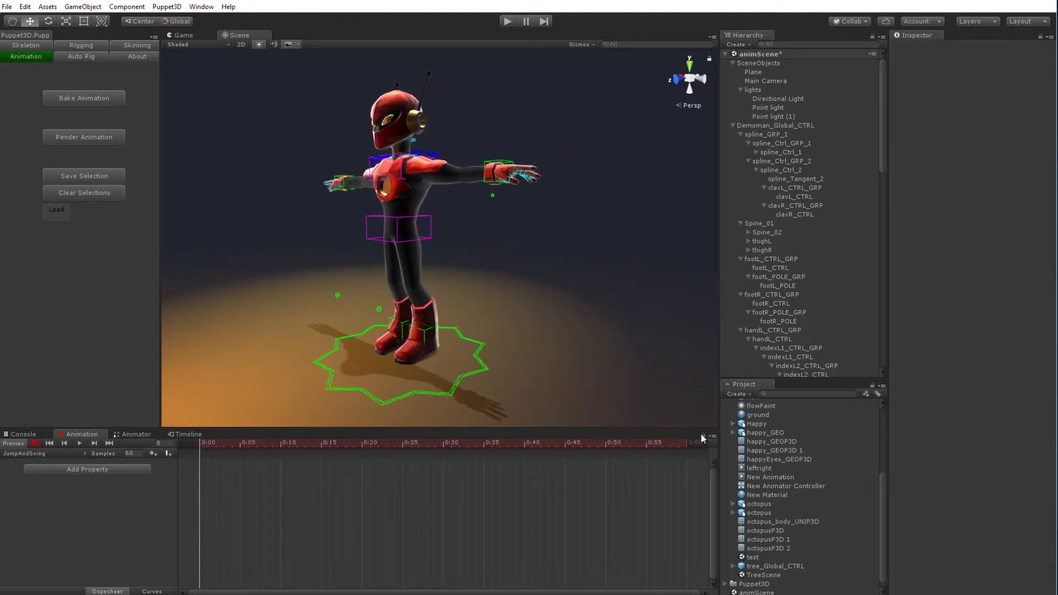
pyautogui.keyDown('alt'); pyautogui.moveTo(426, 293); pyautogui.dragTo(357, 298); pyautogui.keyUp('alt')
pyautogui.keyDown('alt'); pyautogui.moveTo(358, 298); pyautogui.dragTo(390, 309, button='right'); pyautogui.keyUp('alt')
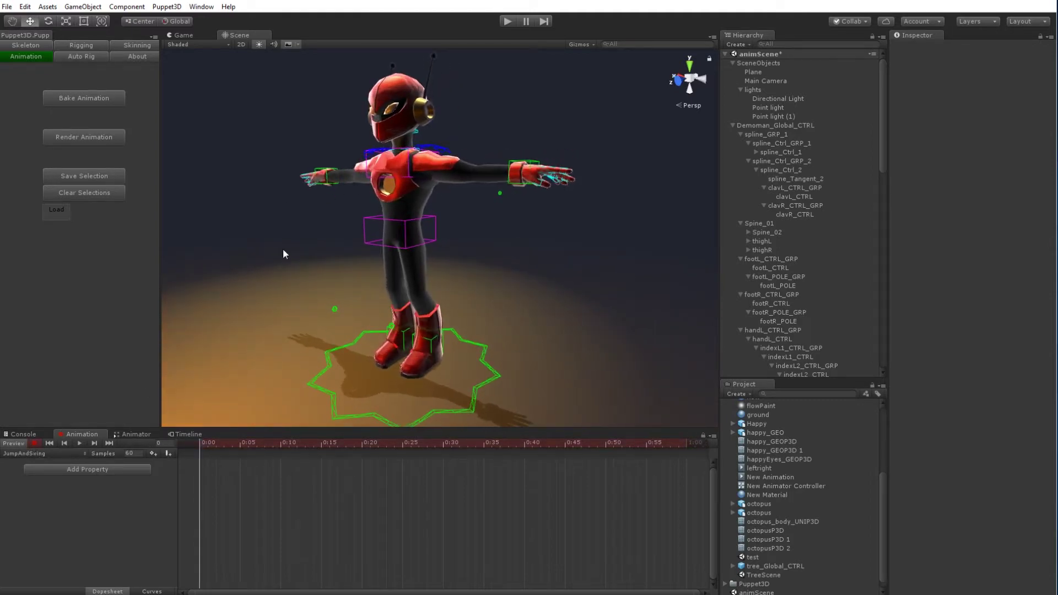
pyautogui.click(57, 213)
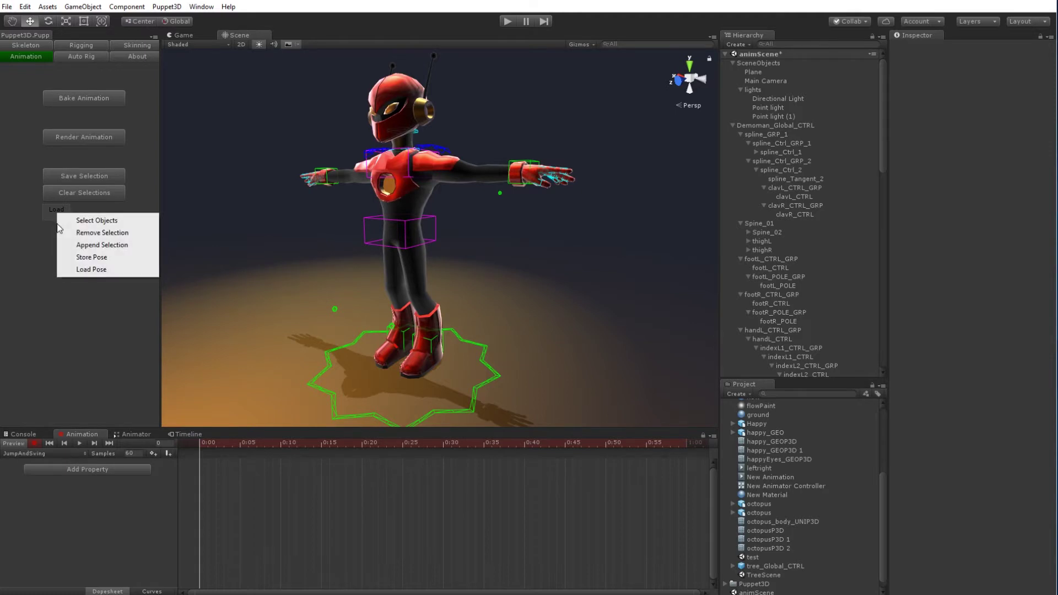
pyautogui.click(78, 270)
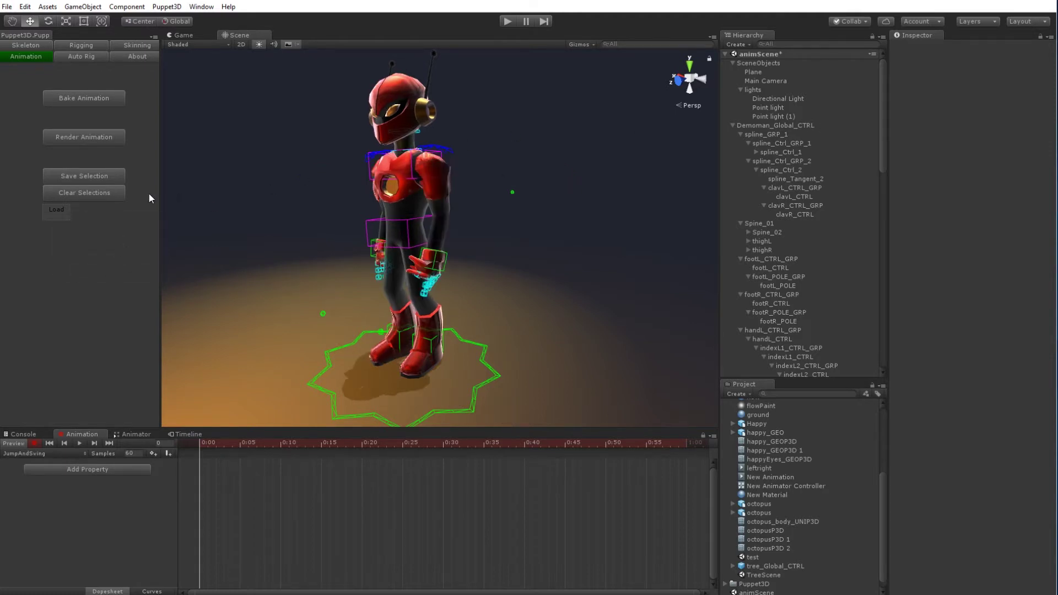
# Select all controls in the saved set and add rotation and position keys for them at frame 0.
pyautogui.click(53, 210)
pyautogui.click(68, 218)
pyautogui.keyDown('alt'); pyautogui.moveTo(251, 237); pyautogui.dragTo(254, 223, button='middle'); pyautogui.keyUp('alt')
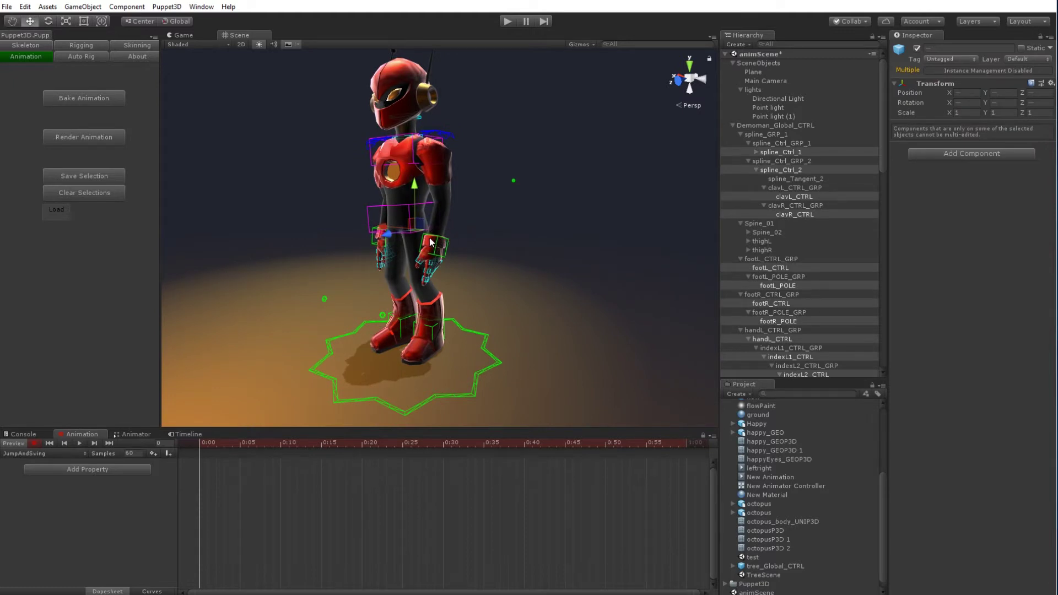
pyautogui.moveTo(414, 256); pyautogui.dragTo(415, 228, button='middle')
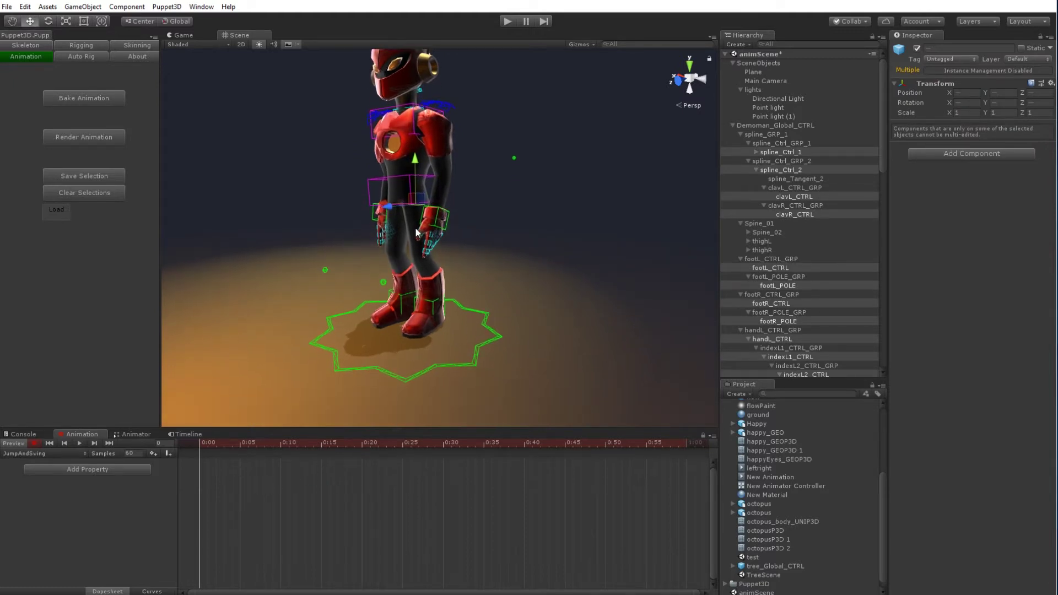
pyautogui.rightClick(918, 103)
pyautogui.click(952, 113)
pyautogui.rightClick(911, 93)
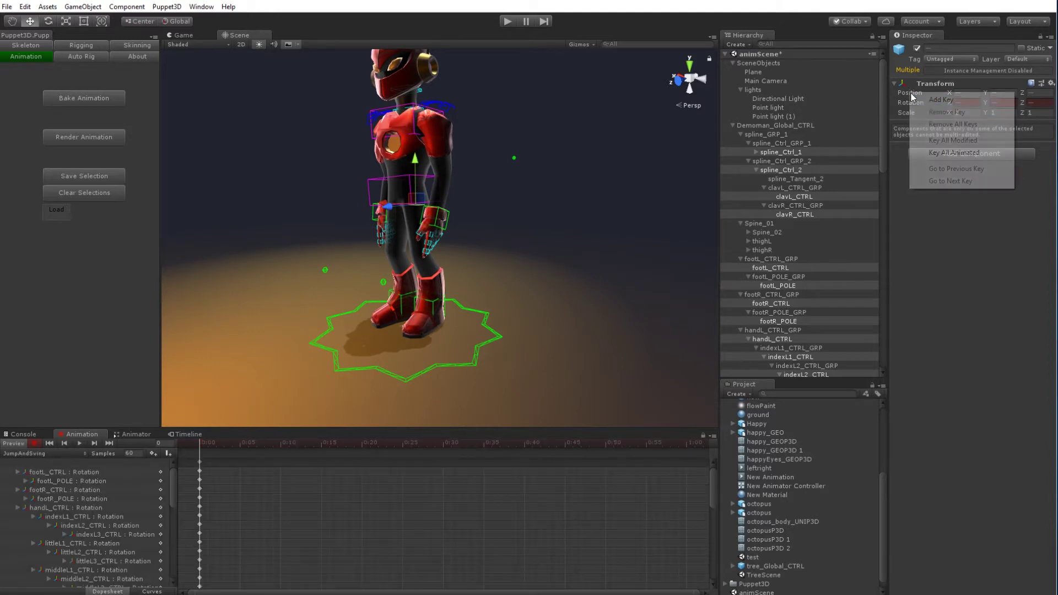
pyautogui.click(932, 100)
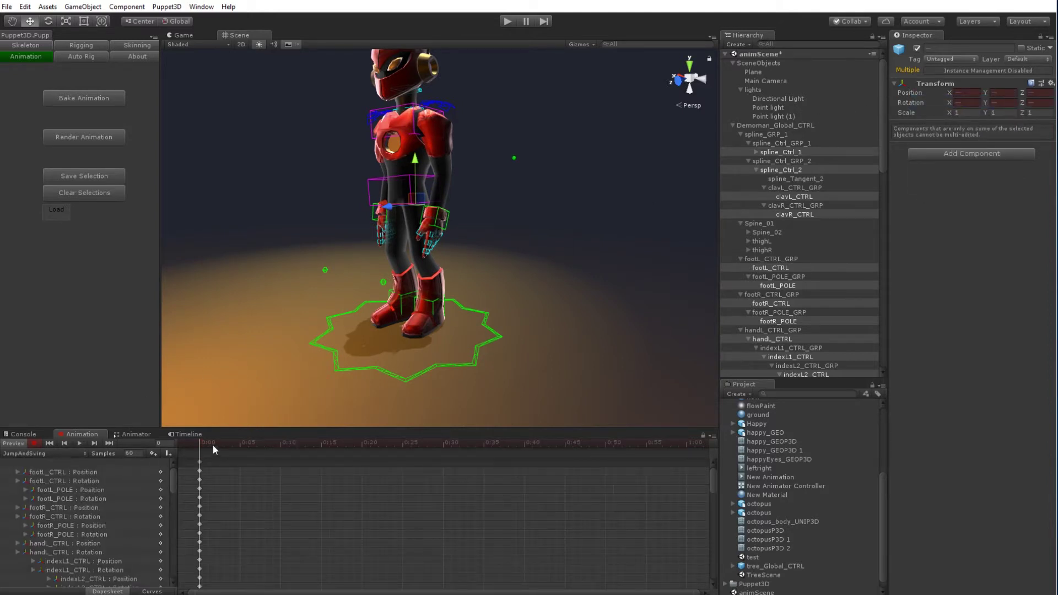
# Check that the keyed tracks cover all the controls and move the animation playhead to frame 15.
pyautogui.scroll(-10, 54, 537)
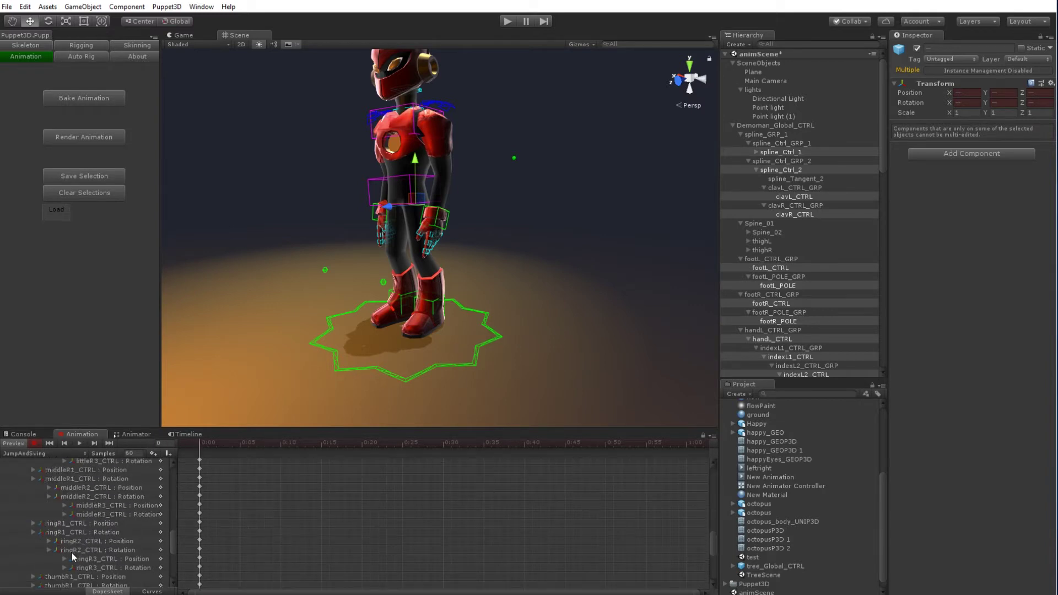
pyautogui.scroll(-5, 82, 553)
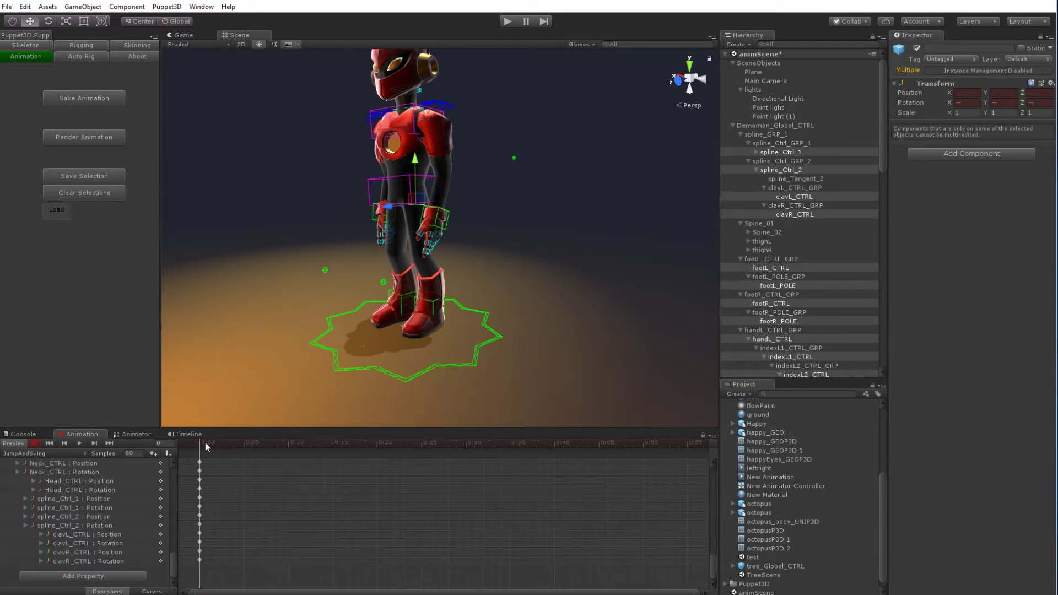
pyautogui.moveTo(206, 443); pyautogui.dragTo(333, 452)
pyautogui.press('q')
pyautogui.moveTo(351, 317); pyautogui.dragTo(427, 314, button='middle')
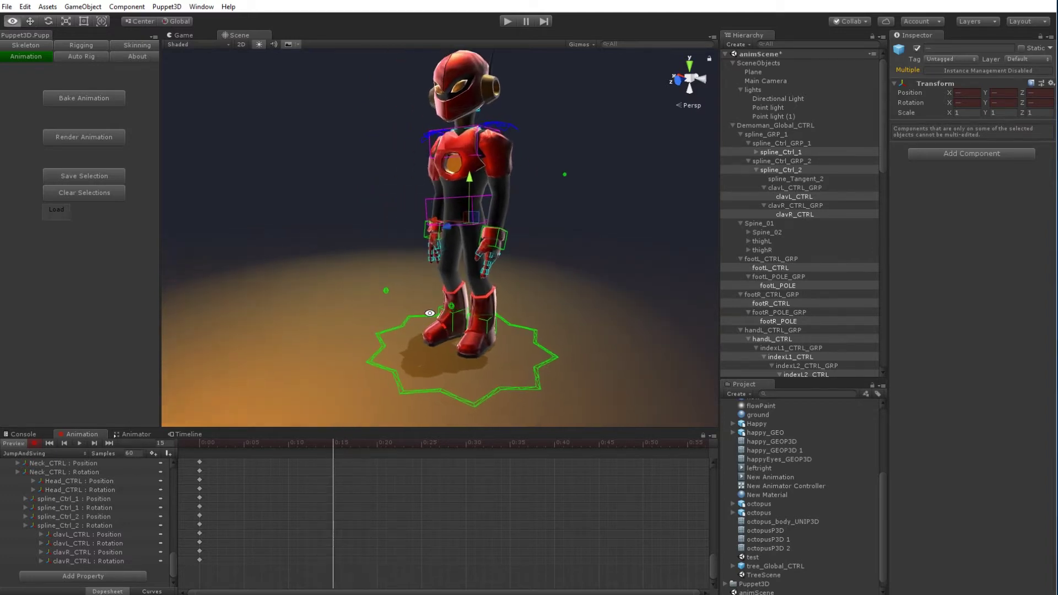
pyautogui.keyDown('alt'); pyautogui.moveTo(428, 314); pyautogui.dragTo(386, 308); pyautogui.keyUp('alt')
pyautogui.scroll(3, 449, 244)
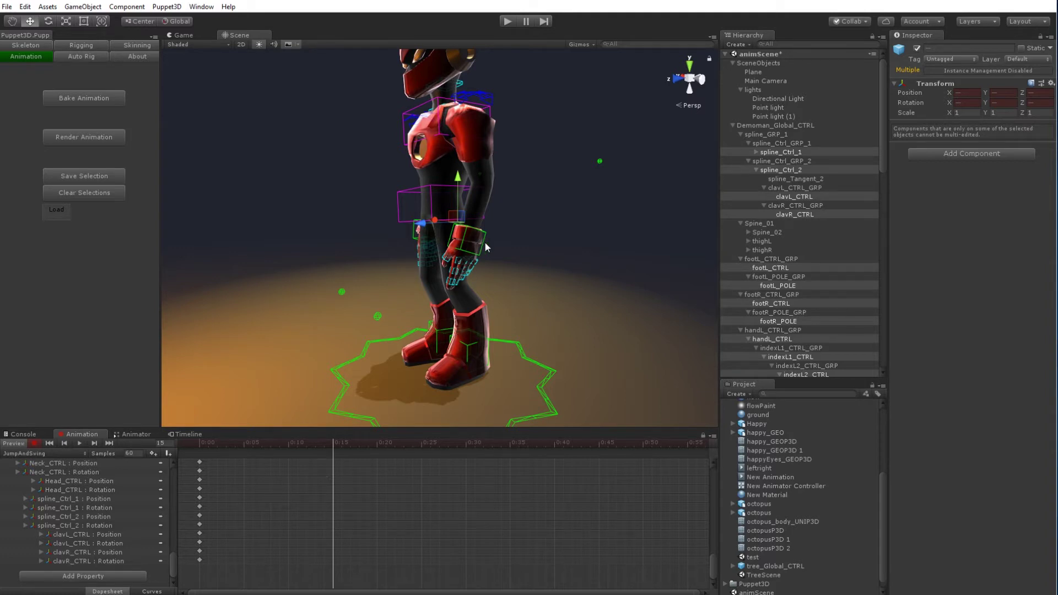
# Move spline_Ctrl_1 and spline_Ctrl_2 together down and forward into a crouch, to about Y -41.7 and Z 16.
pyautogui.click(406, 191)
pyautogui.keyDown('alt'); pyautogui.moveTo(406, 191); pyautogui.dragTo(403, 224); pyautogui.keyUp('alt')
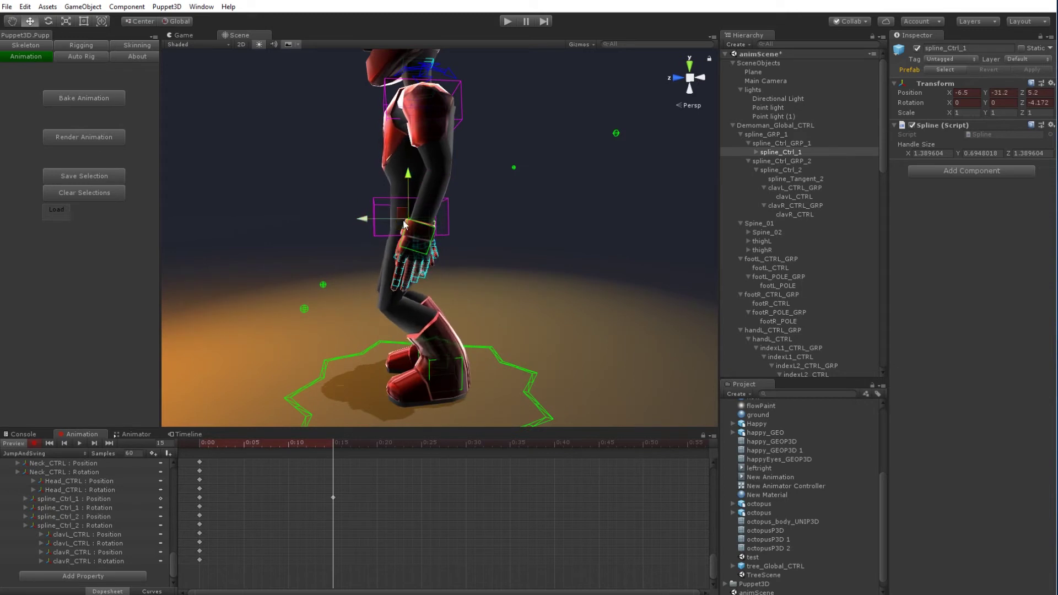
pyautogui.hotkey('ctrl', 'z')
pyautogui.keyDown('shift'); pyautogui.click(425, 155); pyautogui.keyUp('shift')
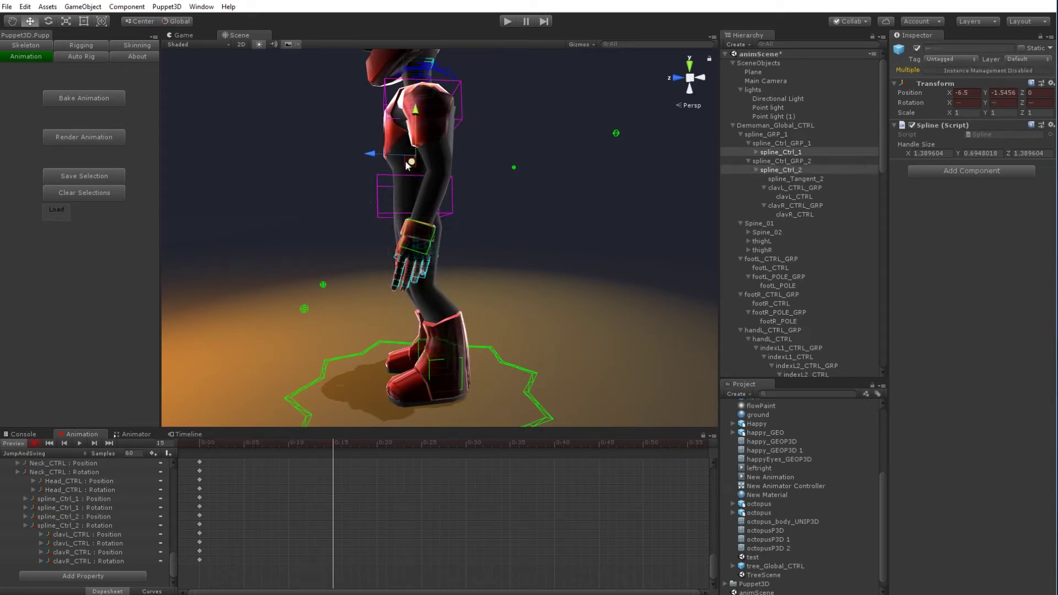
pyautogui.moveTo(406, 166); pyautogui.dragTo(344, 175)
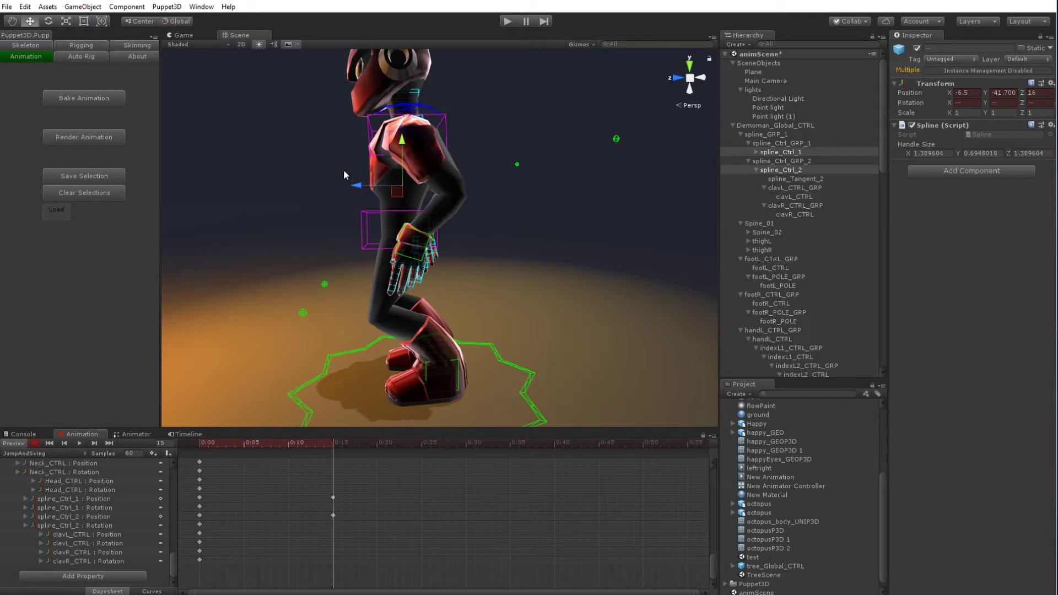
# Rotate spline_Ctrl_2 so the character's upper body leans forward at frame 15.
pyautogui.click(446, 123)
pyautogui.press('e')
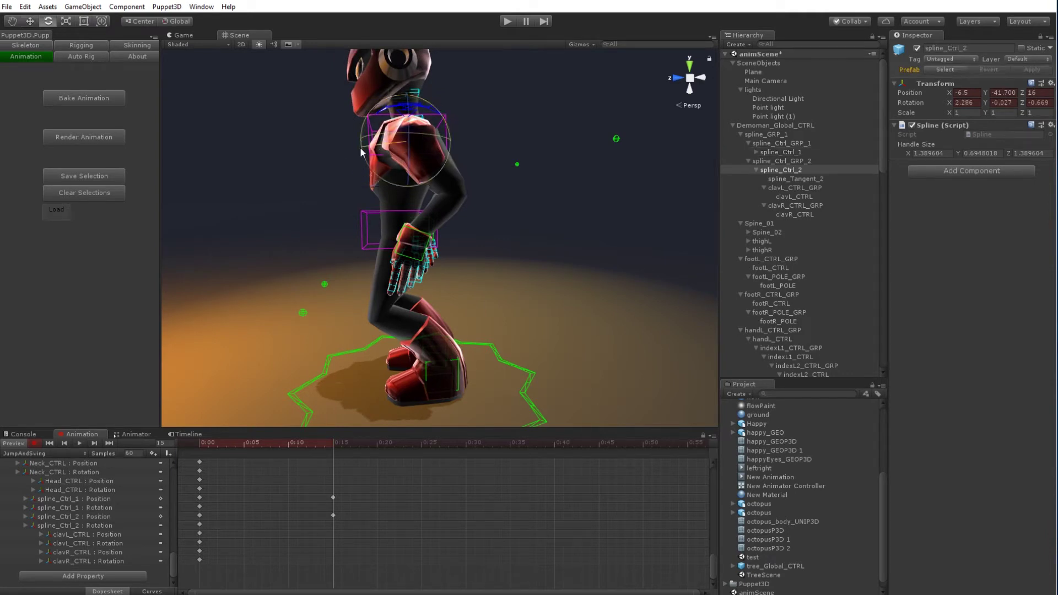
pyautogui.moveTo(362, 153)
pyautogui.mouseDown()
pyautogui.moveTo(367, 167)
pyautogui.moveTo(382, 153)
pyautogui.mouseUp()
# Move handL_CTRL outward from the body to about X 48, Y -115.6, Z -85.3 at frame 15.
pyautogui.press('w')
pyautogui.click(418, 264)
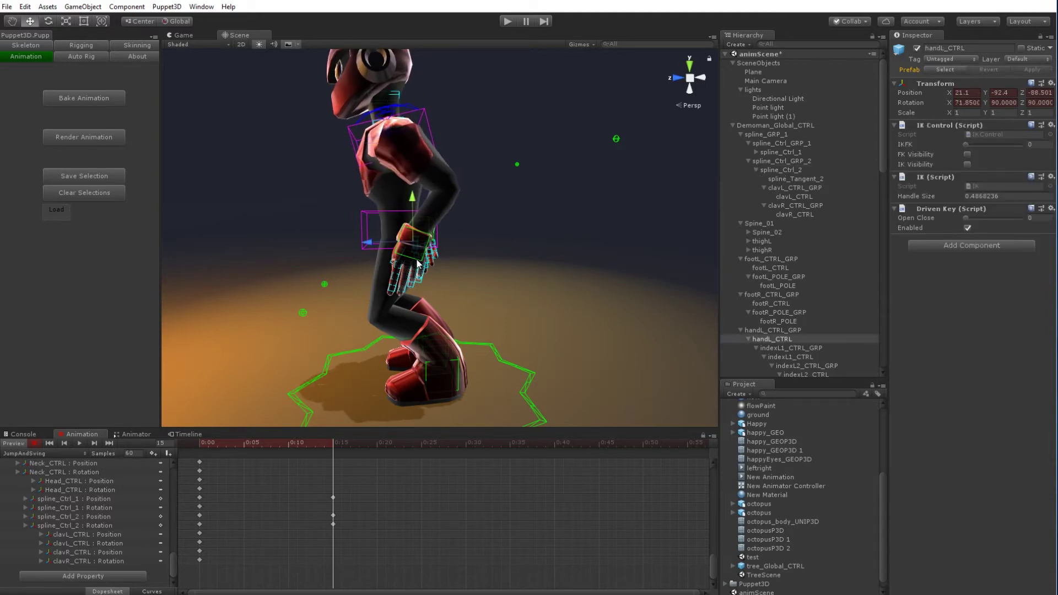
pyautogui.moveTo(407, 243); pyautogui.dragTo(492, 230)
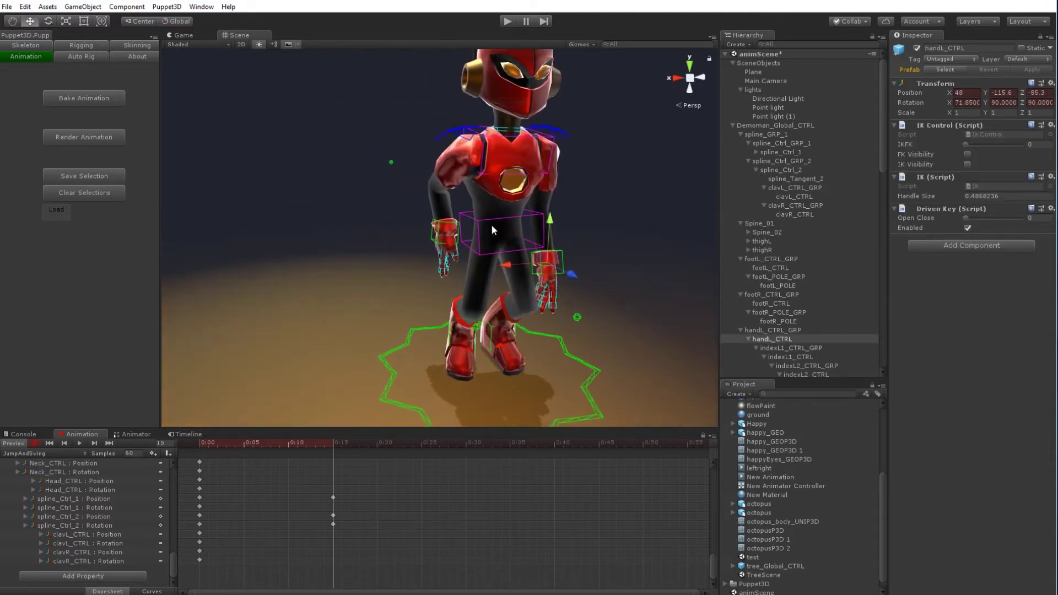
# Move handR_CTRL to about -45.6, -114.3, -87.3 and rotate it to about 77.7, -66.2, -64.9.
pyautogui.click(432, 243)
pyautogui.keyDown('alt'); pyautogui.moveTo(433, 243); pyautogui.dragTo(504, 251); pyautogui.keyUp('alt')
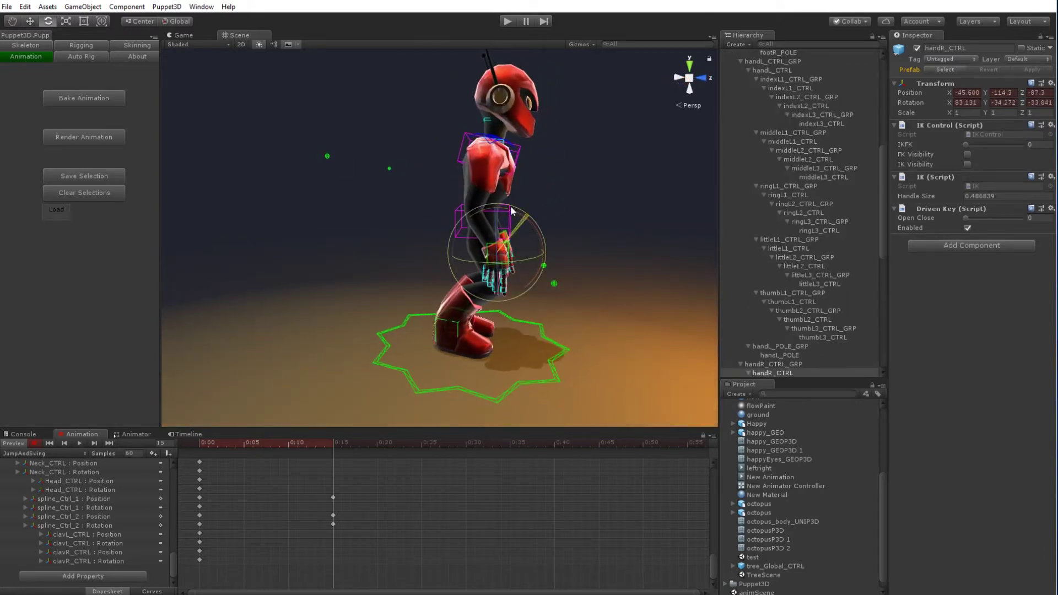
pyautogui.moveTo(512, 211); pyautogui.dragTo(524, 218)
pyautogui.keyDown('alt'); pyautogui.moveTo(524, 217); pyautogui.dragTo(403, 259); pyautogui.keyUp('alt')
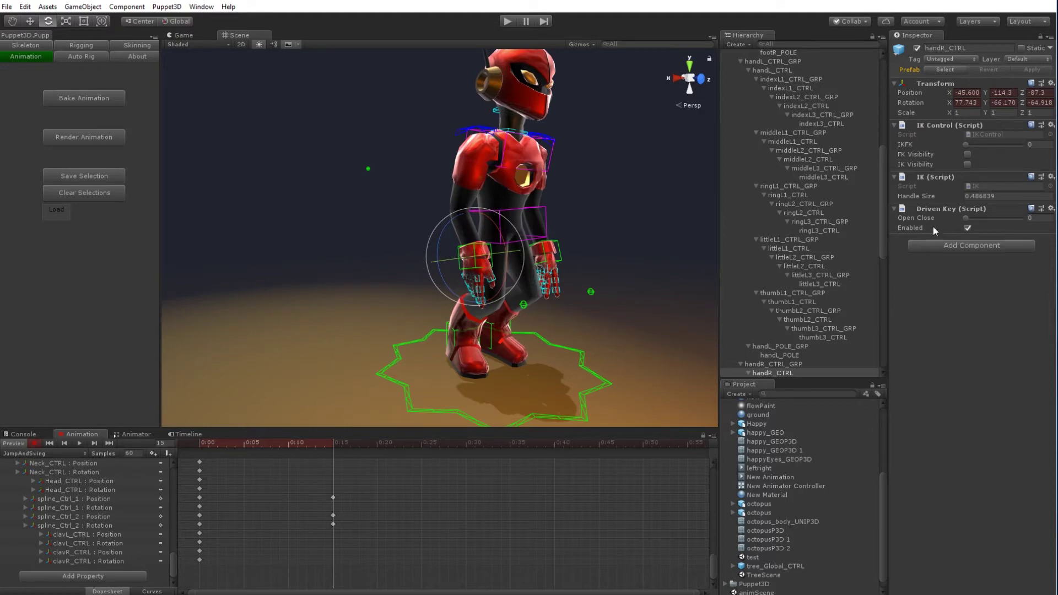
# Close both hands at frame 0 by setting Open Close to 1 on handR_CTRL and handL_CTRL.
pyautogui.moveTo(315, 442); pyautogui.dragTo(200, 444)
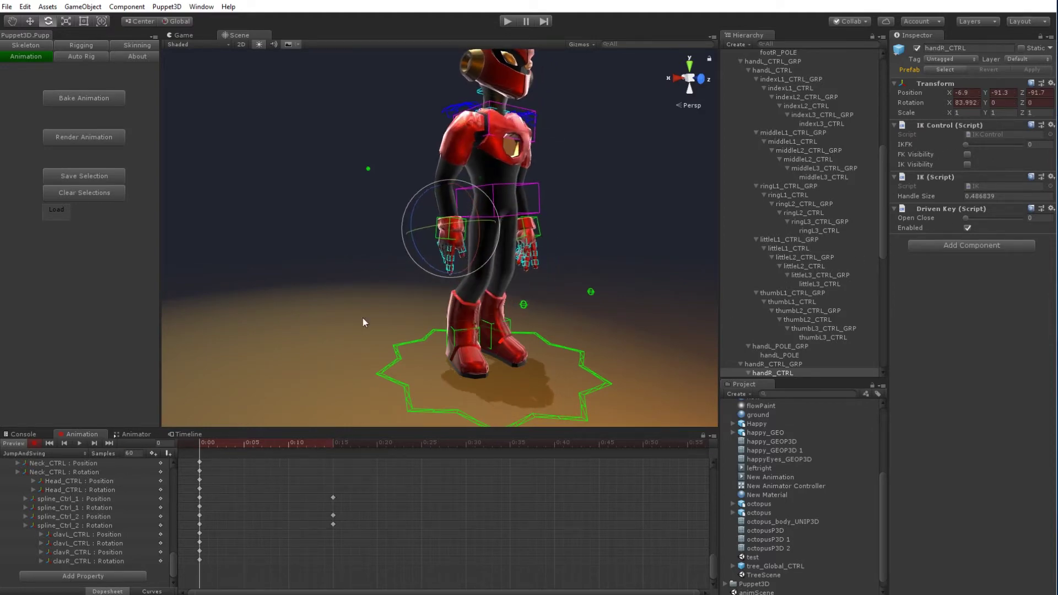
pyautogui.keyDown('alt'); pyautogui.moveTo(363, 319); pyautogui.dragTo(361, 269); pyautogui.keyUp('alt')
pyautogui.scroll(5, 328, 269)
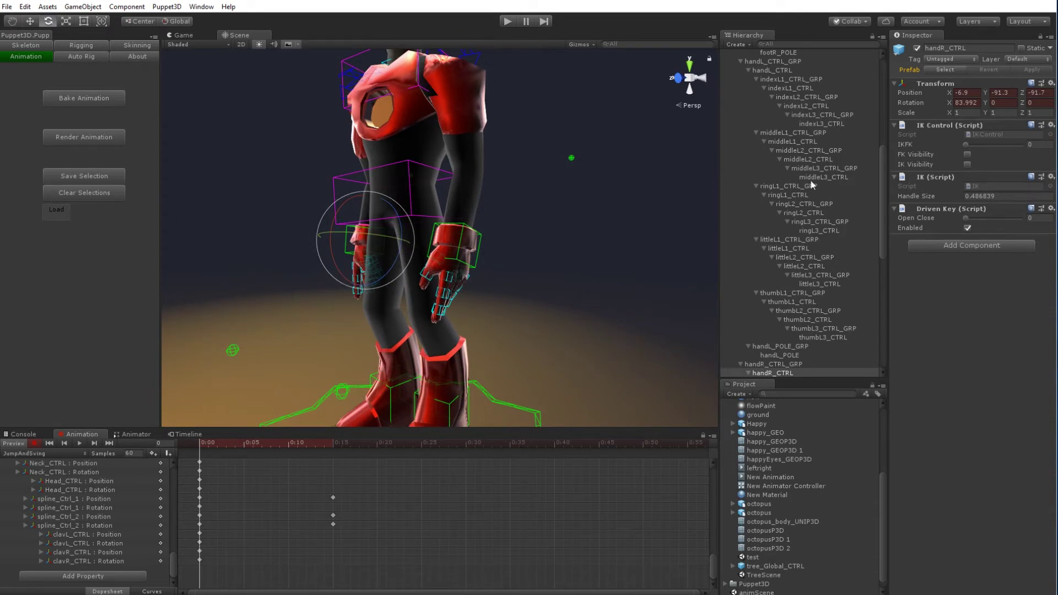
pyautogui.moveTo(969, 222); pyautogui.dragTo(1010, 223)
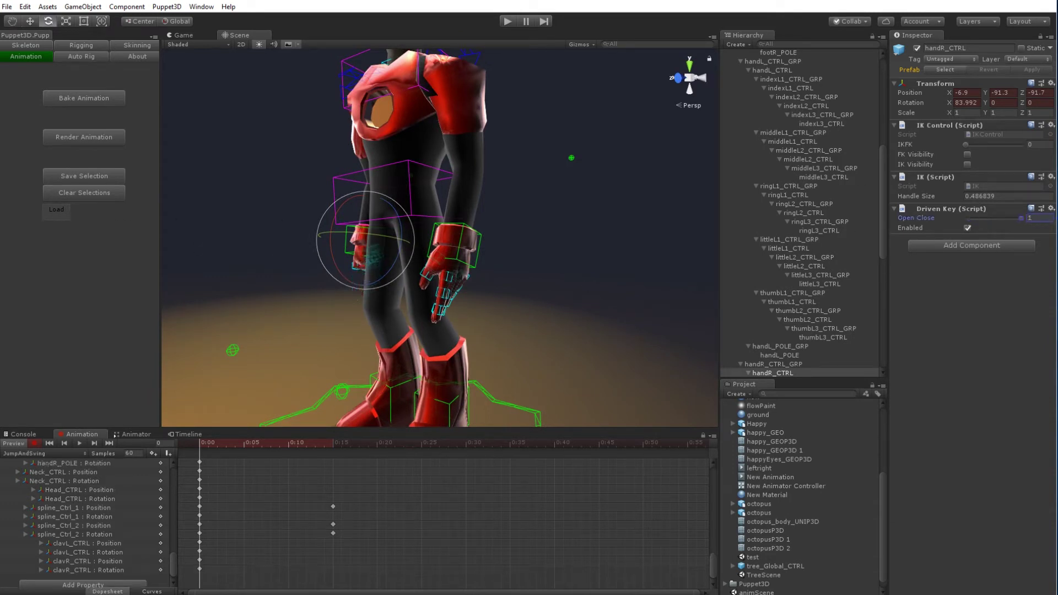
pyautogui.keyDown('alt'); pyautogui.moveTo(381, 234); pyautogui.dragTo(531, 224); pyautogui.keyUp('alt')
pyautogui.click(531, 225)
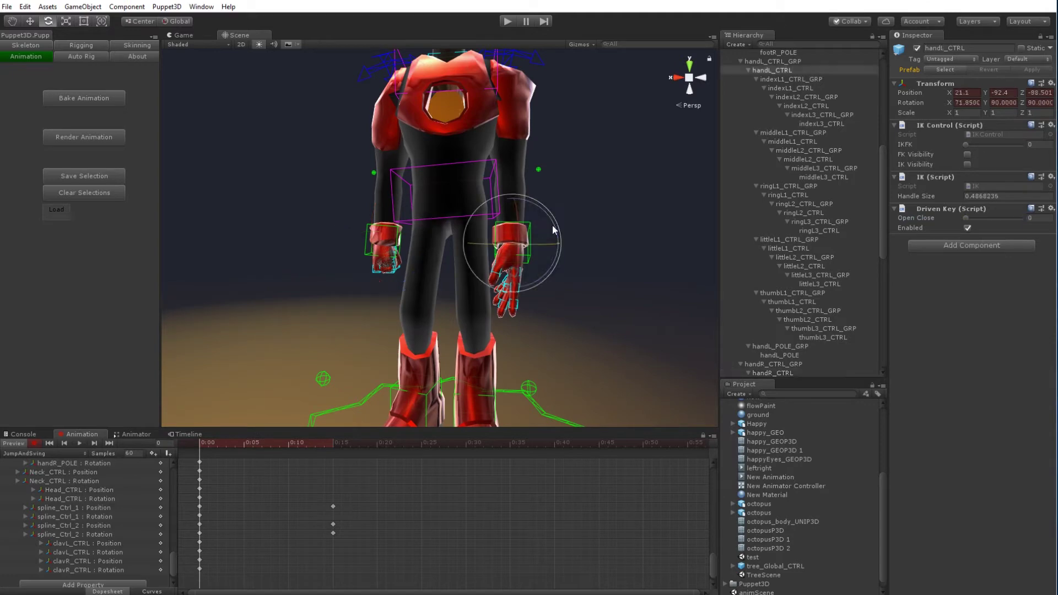
pyautogui.moveTo(971, 218); pyautogui.dragTo(1023, 219)
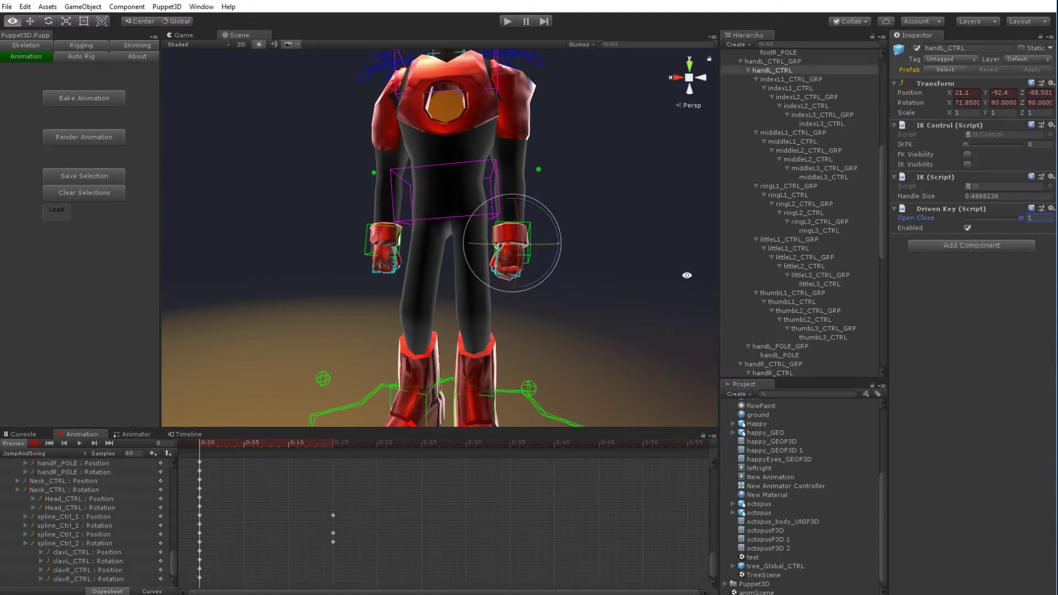
# At frame 15, rotate Neck_CTRL forward to about 12 degrees on X.
pyautogui.keyDown('alt'); pyautogui.moveTo(685, 274); pyautogui.dragTo(354, 363); pyautogui.keyUp('alt')
pyautogui.moveTo(207, 445); pyautogui.dragTo(333, 446)
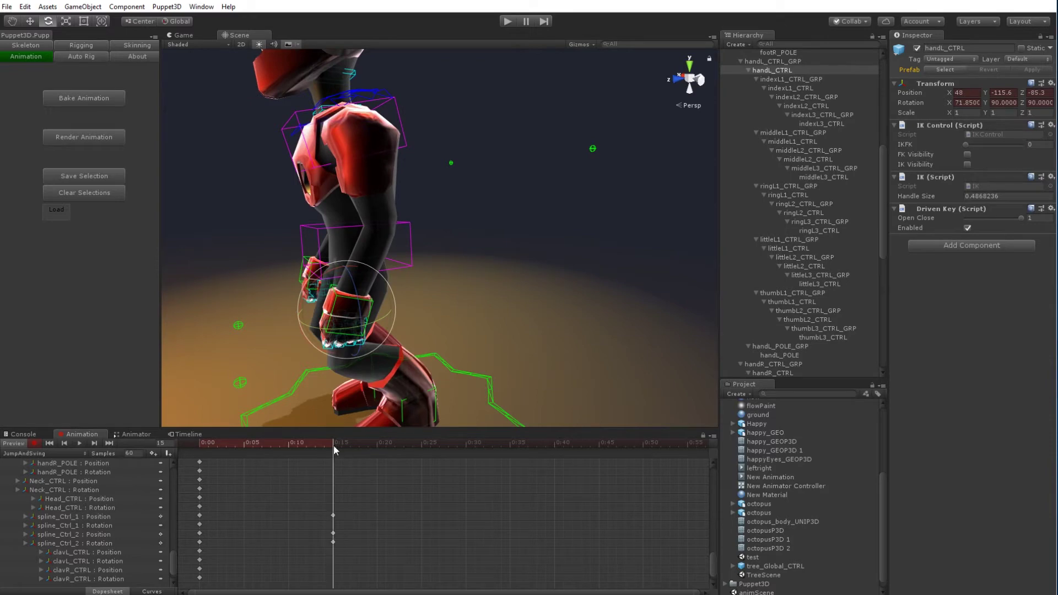
pyautogui.keyDown('alt'); pyautogui.moveTo(351, 303); pyautogui.dragTo(380, 301); pyautogui.keyUp('alt')
pyautogui.moveTo(413, 160); pyautogui.dragTo(421, 239, button='middle')
pyautogui.moveTo(441, 208)
pyautogui.keyDown('alt'); pyautogui.mouseDown()
pyautogui.moveTo(418, 191)
pyautogui.moveTo(428, 207)
pyautogui.mouseUp(); pyautogui.keyUp('alt')
pyautogui.click(422, 198)
pyautogui.scroll(-5, 418, 191)
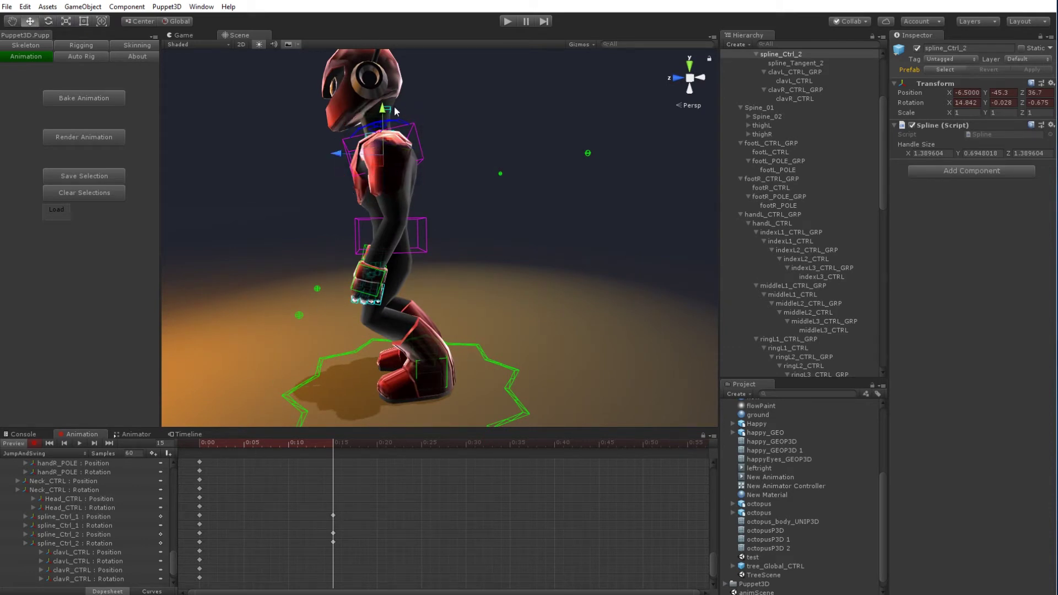
pyautogui.moveTo(411, 112); pyautogui.dragTo(383, 236, button='middle')
pyautogui.scroll(3, 383, 236)
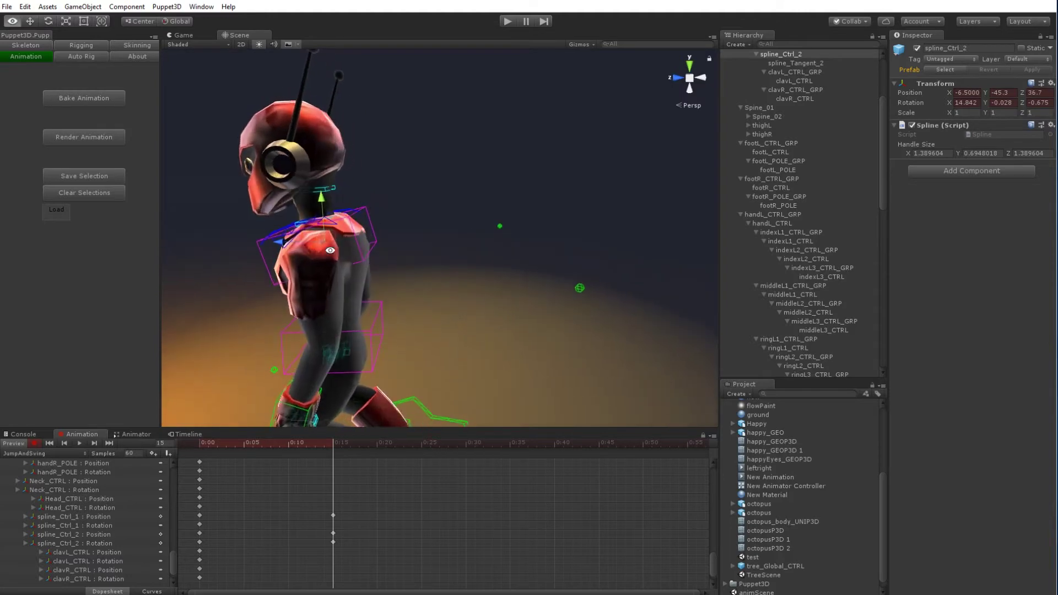
pyautogui.keyDown('alt'); pyautogui.moveTo(382, 236); pyautogui.dragTo(591, 199); pyautogui.keyUp('alt')
pyautogui.click(591, 198)
pyautogui.click(383, 259)
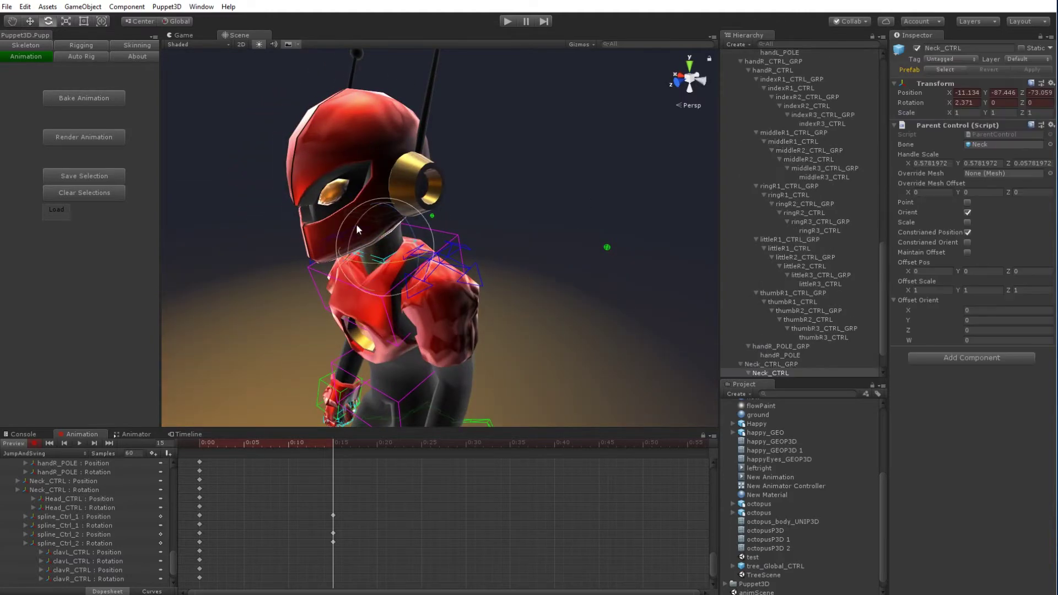
pyautogui.moveTo(356, 224); pyautogui.dragTo(365, 306)
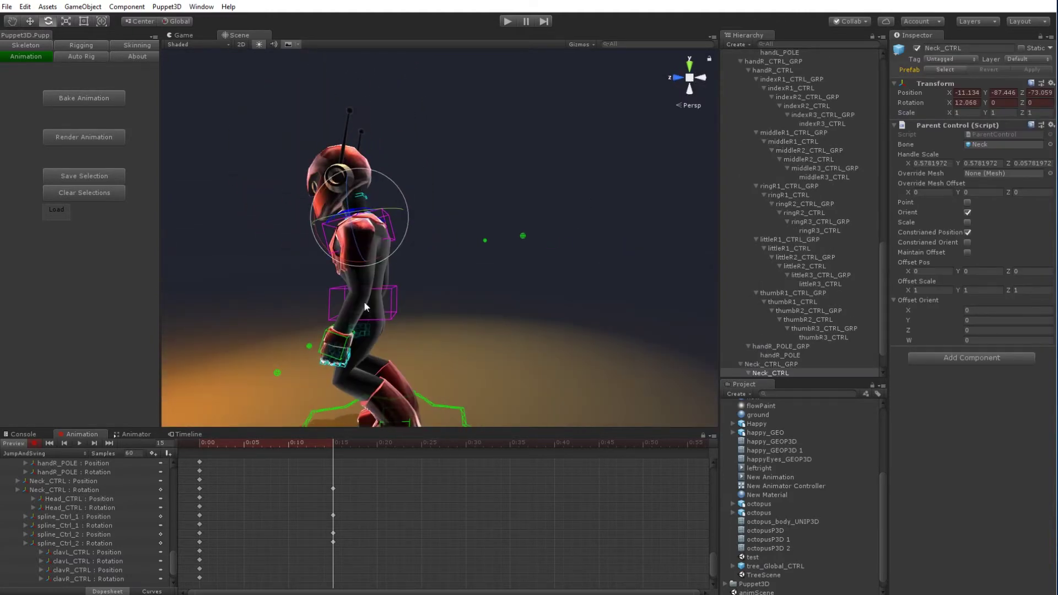
# Rotate Head_CTRL to about 8.65 degrees on X at frame 15.
pyautogui.press('w')
pyautogui.click(365, 194)
pyautogui.click(365, 194)
pyautogui.press('e')
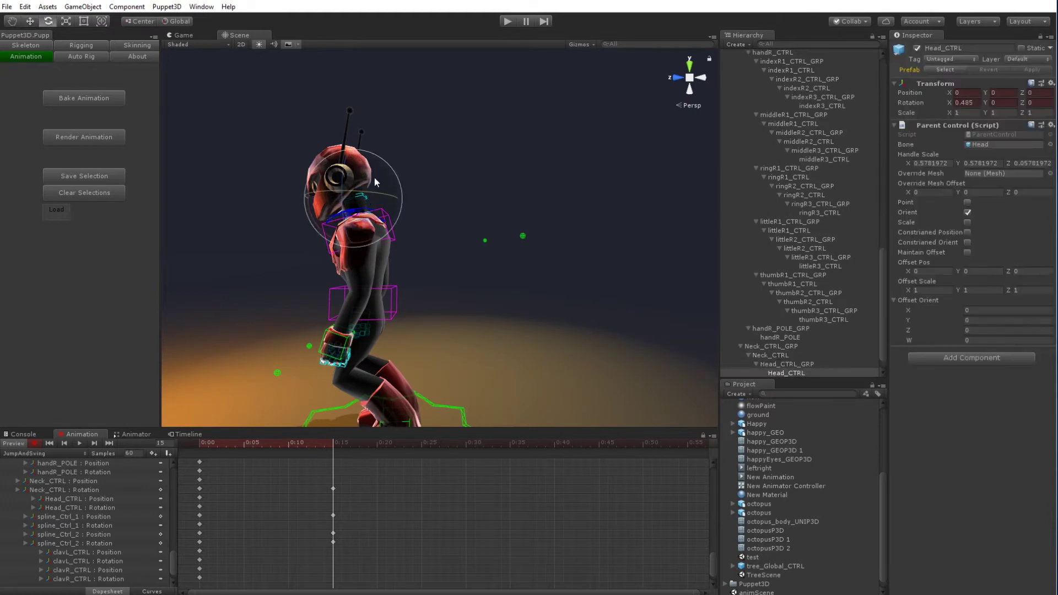
pyautogui.moveTo(387, 164)
pyautogui.mouseDown()
pyautogui.moveTo(379, 161)
pyautogui.moveTo(402, 164)
pyautogui.mouseUp()
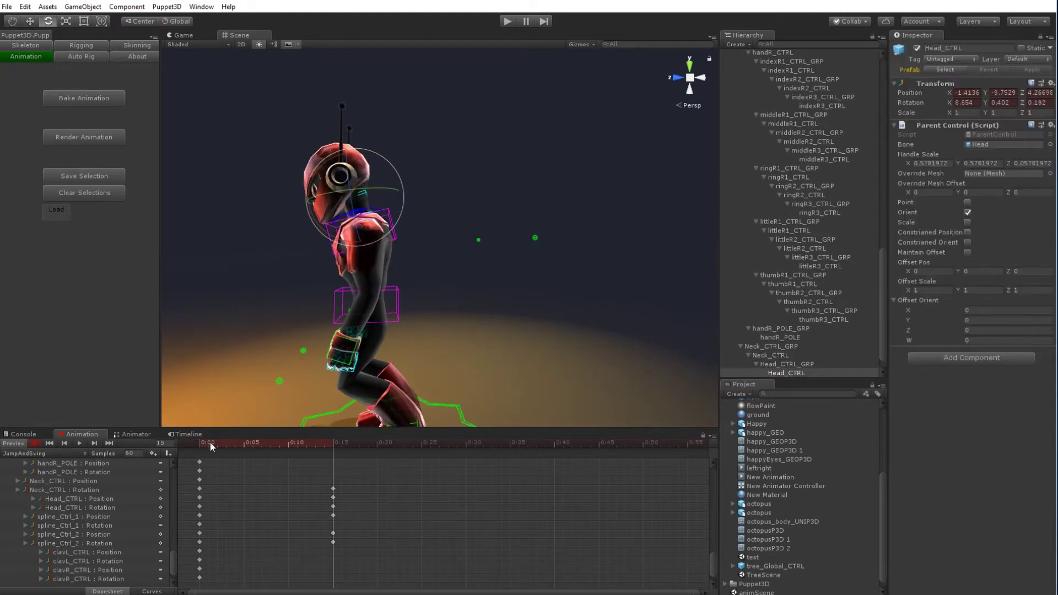
# Load the saved selection, key all its controls at frame 15, and shift those crouch keys to about frame 9.
pyautogui.moveTo(210, 442); pyautogui.dragTo(340, 446)
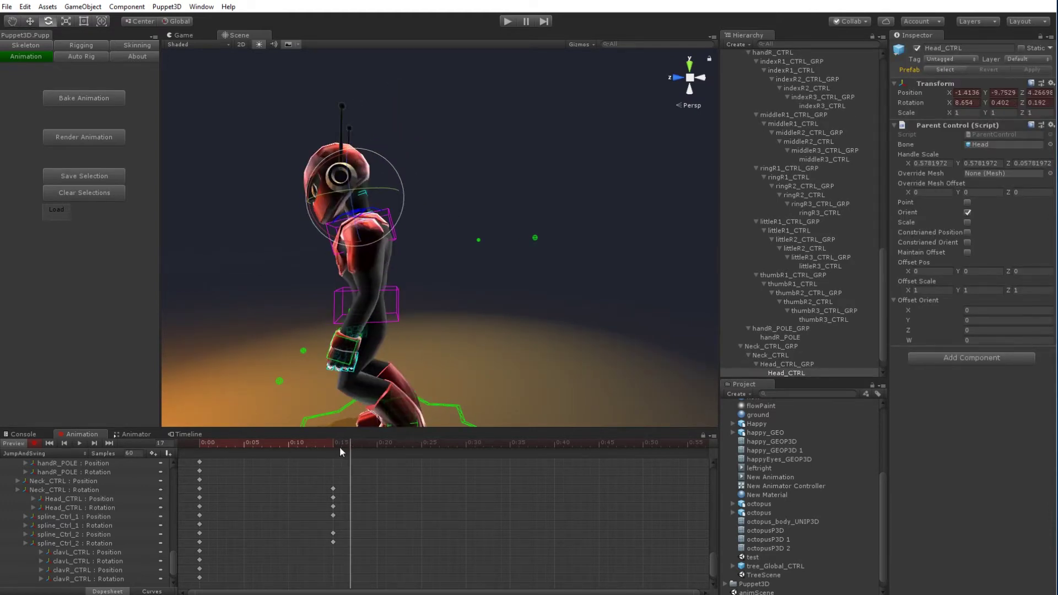
pyautogui.rightClick(59, 212)
pyautogui.click(83, 219)
pyautogui.moveTo(380, 324); pyautogui.dragTo(383, 314, button='middle')
pyautogui.press('k')
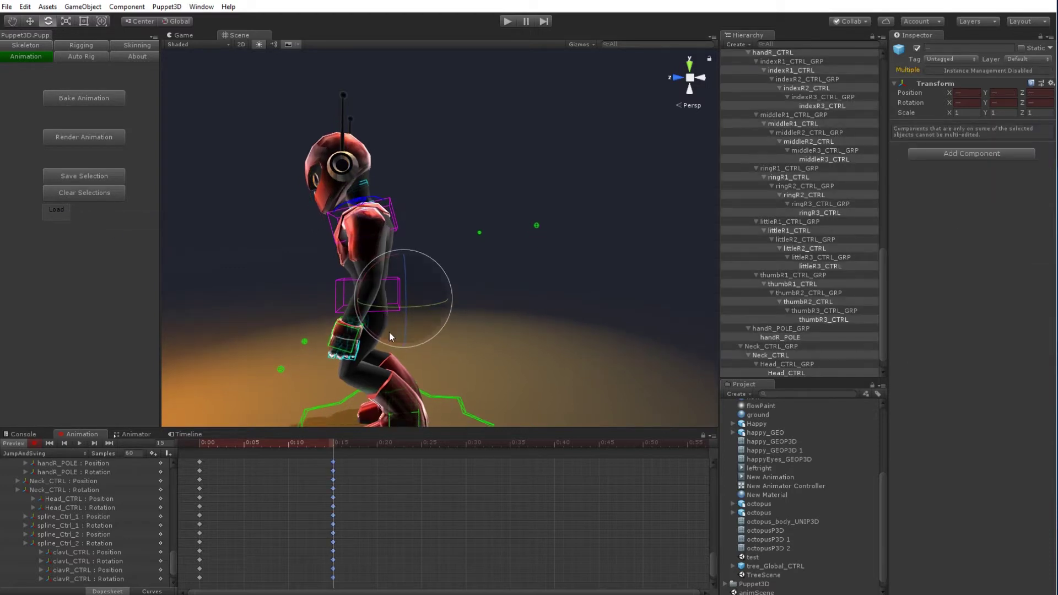
pyautogui.moveTo(322, 441); pyautogui.dragTo(433, 448)
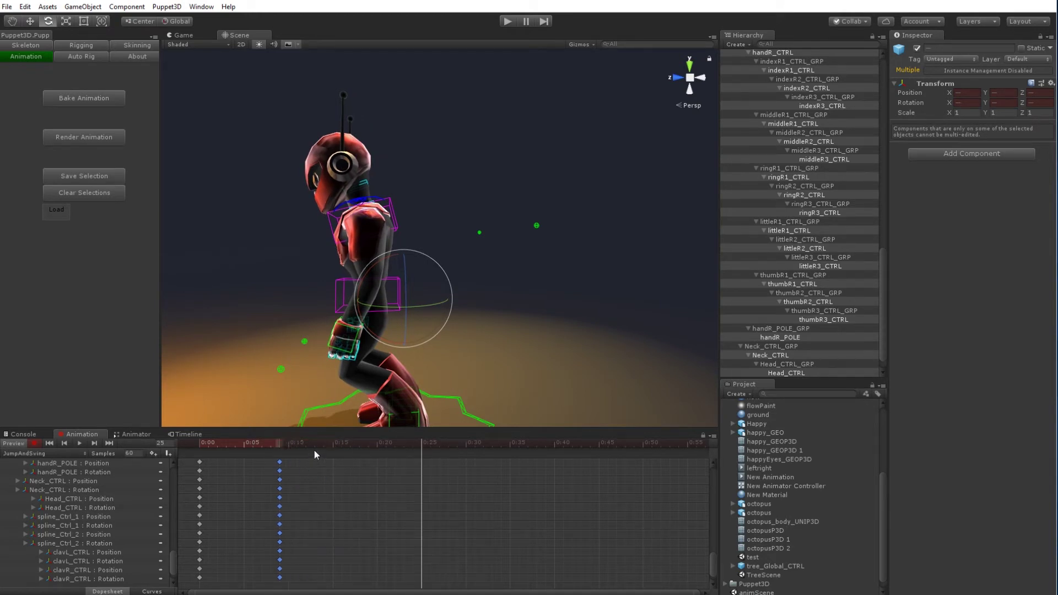
# At frame 18, raise spline_Ctrl_1 and spline_Ctrl_2 together so the body rises out of the crouch.
pyautogui.click(451, 258)
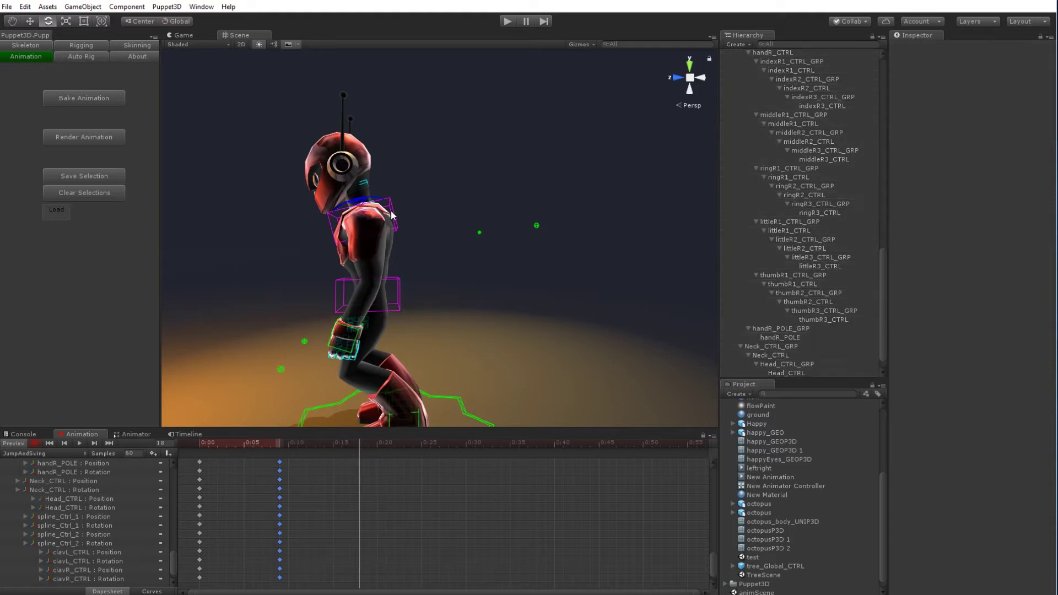
pyautogui.click(392, 215)
pyautogui.moveTo(417, 212); pyautogui.dragTo(455, 238, button='middle')
pyautogui.press('w')
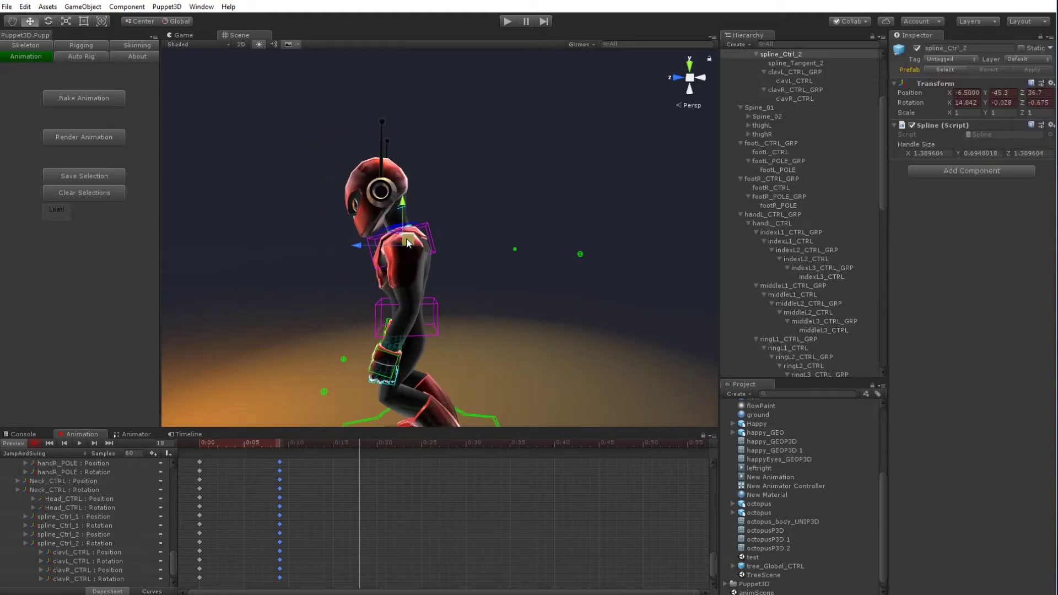
pyautogui.moveTo(407, 242); pyautogui.dragTo(413, 166)
pyautogui.hotkey('ctrl', 'z')
pyautogui.keyDown('shift'); pyautogui.click(438, 307); pyautogui.keyUp('shift')
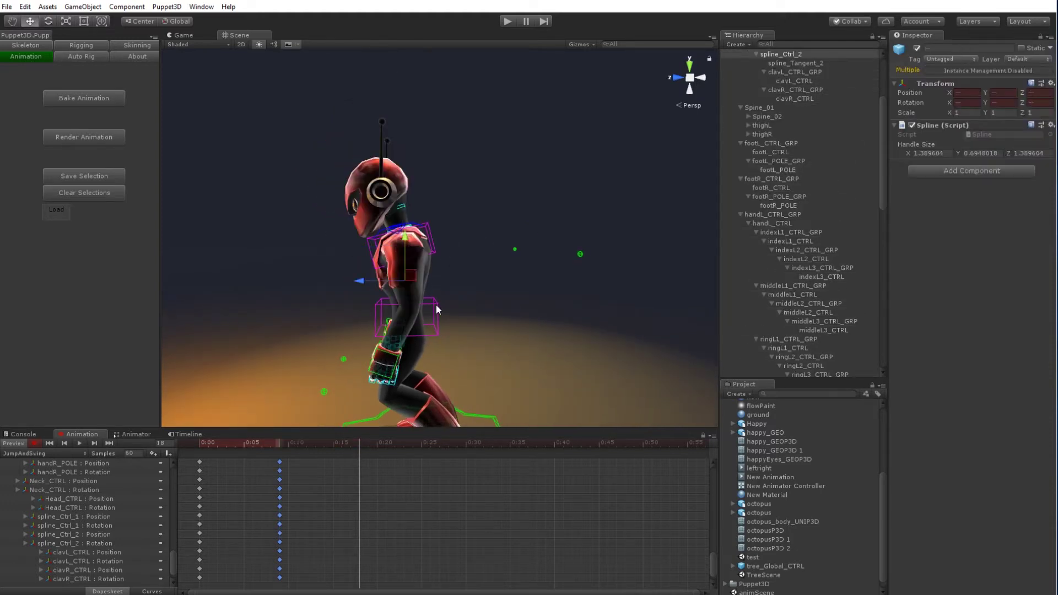
pyautogui.moveTo(413, 273); pyautogui.dragTo(414, 207)
pyautogui.press('e')
pyautogui.click(432, 243)
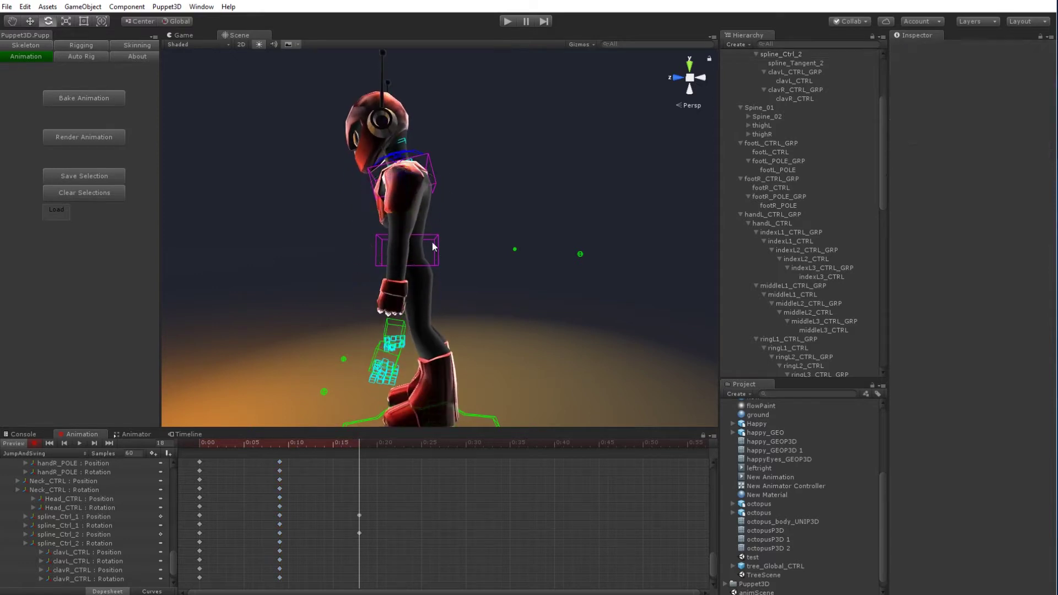
# Raise handR_CTRL to about -96.2, 125.1, -86.6, rotate the hand upward and open it with Open Close at 0.
pyautogui.click(402, 329)
pyautogui.press('w')
pyautogui.keyDown('alt'); pyautogui.moveTo(402, 327); pyautogui.dragTo(392, 306); pyautogui.keyUp('alt')
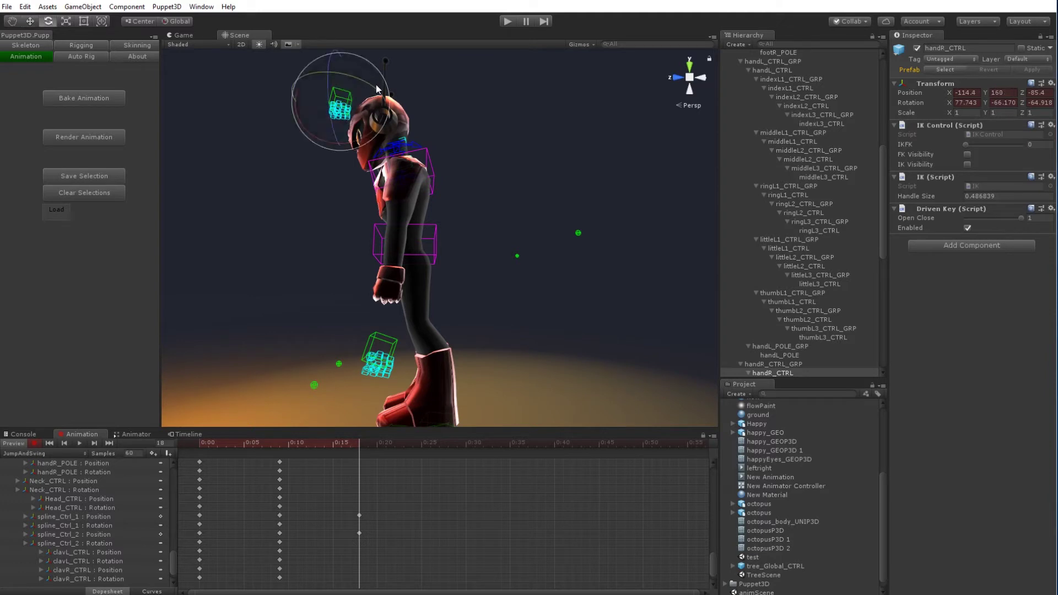
pyautogui.moveTo(266, 314); pyautogui.dragTo(271, 303)
pyautogui.keyDown('alt'); pyautogui.moveTo(368, 163); pyautogui.dragTo(393, 178); pyautogui.keyUp('alt')
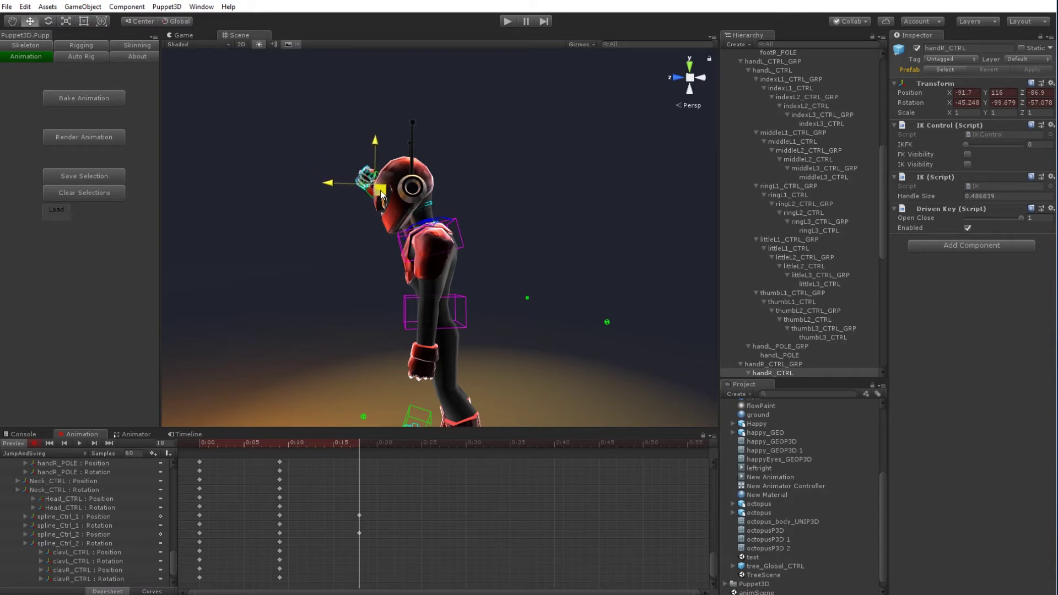
pyautogui.keyDown('alt'); pyautogui.moveTo(367, 190); pyautogui.dragTo(686, 277); pyautogui.keyUp('alt')
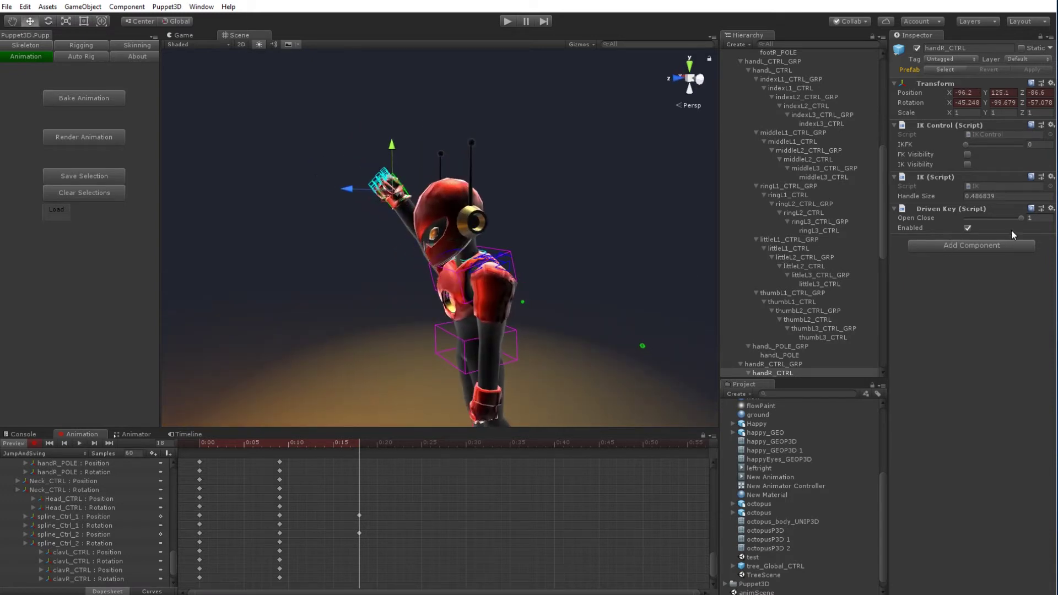
pyautogui.press('e')
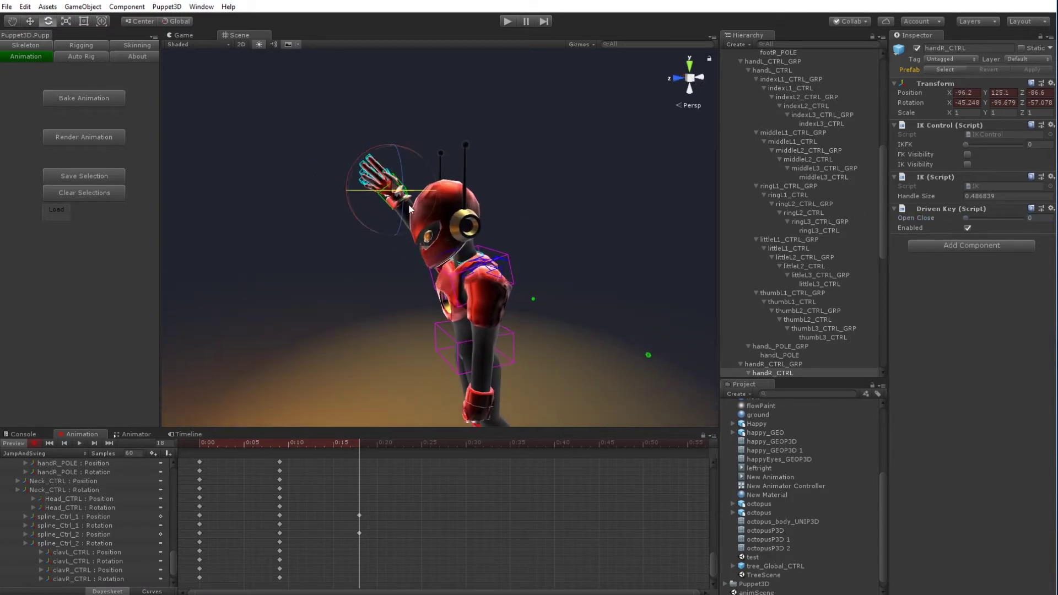
pyautogui.moveTo(379, 196); pyautogui.dragTo(429, 164)
# Raise handL_CTRL up in front of the head to match the raised right hand at frame 18.
pyautogui.moveTo(521, 310); pyautogui.dragTo(507, 221, button='middle')
pyautogui.keyDown('alt'); pyautogui.moveTo(508, 220); pyautogui.dragTo(491, 160); pyautogui.keyUp('alt')
pyautogui.click(441, 337)
pyautogui.moveTo(441, 337); pyautogui.dragTo(389, 72)
pyautogui.press('e')
# Move both hand pole controls in front of the body, placing handL_POLE at about Y -9.2, Z 171.5.
pyautogui.moveTo(408, 70); pyautogui.dragTo(425, 79, button='middle')
pyautogui.scroll(-2, 496, 237)
pyautogui.click(622, 245)
pyautogui.press('w')
pyautogui.moveTo(593, 246); pyautogui.dragTo(375, 272)
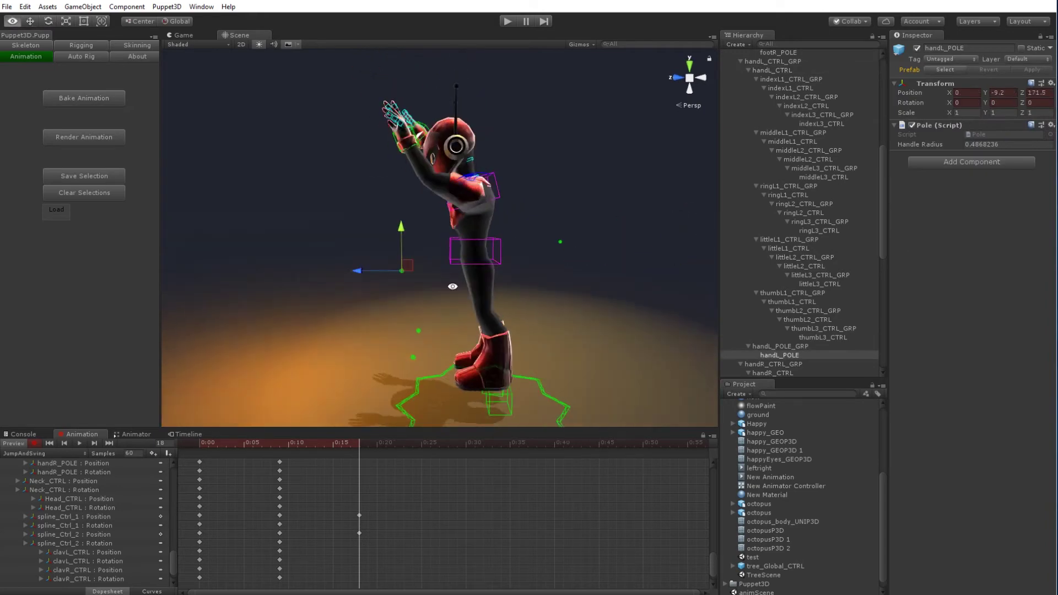
pyautogui.click(570, 246)
pyautogui.moveTo(530, 246); pyautogui.dragTo(441, 248)
# Rotate spline_Ctrl_2 to straighten the upper body, and raise it together with spline_Ctrl_1 at frame 18.
pyautogui.keyDown('alt'); pyautogui.moveTo(309, 259); pyautogui.dragTo(330, 264); pyautogui.keyUp('alt')
pyautogui.click(508, 161)
pyautogui.press('e')
pyautogui.moveTo(511, 158); pyautogui.dragTo(504, 141)
pyautogui.press('w')
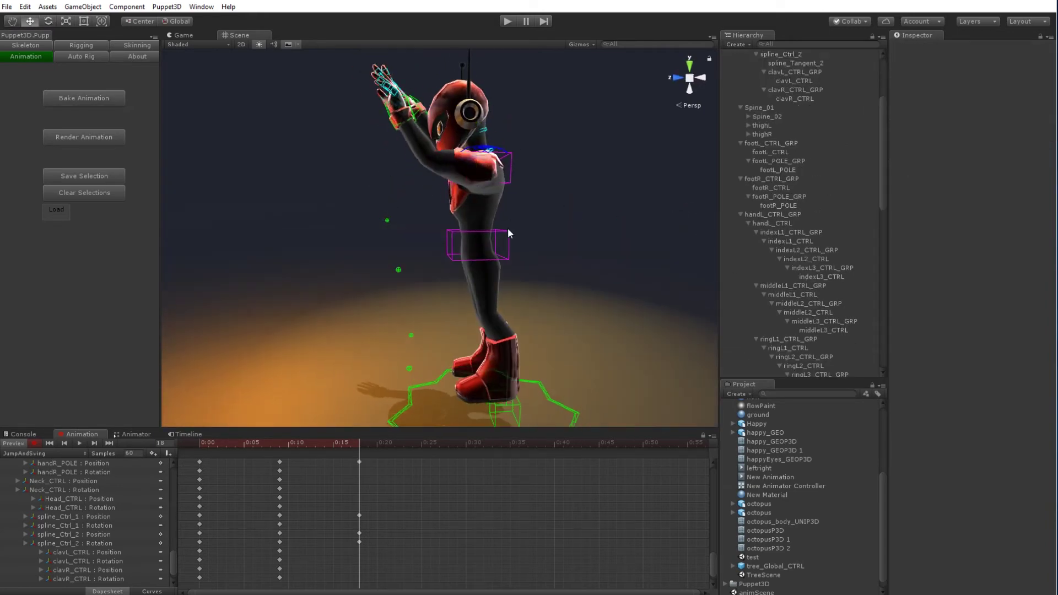
pyautogui.click(508, 228)
pyautogui.keyDown('shift'); pyautogui.click(506, 160); pyautogui.keyUp('shift')
pyautogui.moveTo(479, 201); pyautogui.dragTo(474, 163)
# Rotate the neck and head controls so the character looks upward at frame 18.
pyautogui.moveTo(509, 98); pyautogui.dragTo(505, 184, button='middle')
pyautogui.click(488, 201)
pyautogui.press('e')
pyautogui.moveTo(518, 204); pyautogui.dragTo(548, 217)
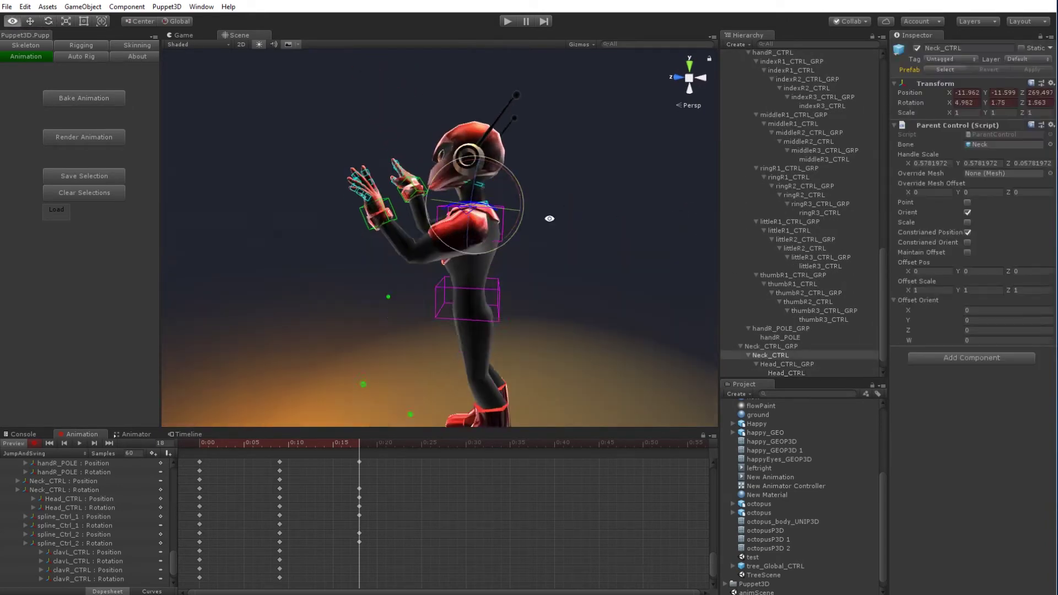
# Lift both foot controls at frame 18 so the feet follow the body off the ground.
pyautogui.moveTo(548, 217); pyautogui.dragTo(529, 67, button='middle')
pyautogui.press('w')
pyautogui.click(499, 259)
pyautogui.moveTo(503, 243); pyautogui.dragTo(487, 260)
pyautogui.click(508, 364)
pyautogui.moveTo(508, 364); pyautogui.dragTo(496, 259)
# Move both hand controls up and back so the arms reach above the head at frame 18.
pyautogui.moveTo(524, 195); pyautogui.dragTo(530, 354, button='middle')
pyautogui.click(394, 189)
pyautogui.moveTo(394, 189); pyautogui.dragTo(457, 144)
pyautogui.click(409, 180)
pyautogui.moveTo(419, 138)
pyautogui.mouseDown()
pyautogui.moveTo(415, 130)
pyautogui.moveTo(434, 153)
pyautogui.mouseUp()
# Load the saved selection, key all its controls at frame 18, and go to frame 26.
pyautogui.click(60, 211)
pyautogui.click(83, 219)
pyautogui.press('k')
pyautogui.click(425, 443)
# Raise handR_CTRL and handL_CTRL farther above the head to stretch the arms in the jump pose.
pyautogui.moveTo(442, 220); pyautogui.dragTo(432, 257, button='middle')
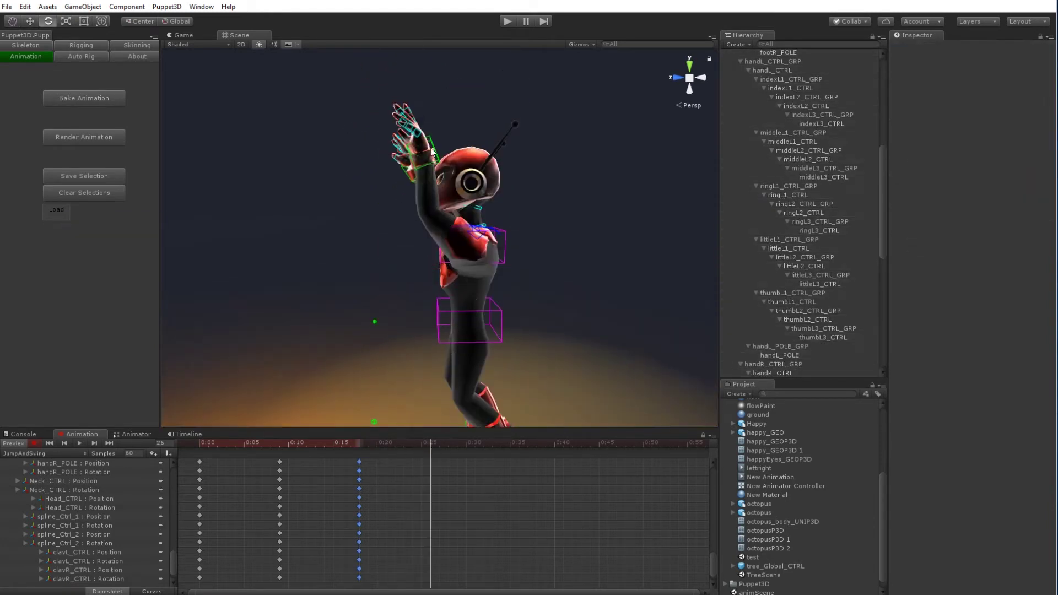
pyautogui.click(420, 135)
pyautogui.press('w')
pyautogui.click(412, 175)
pyautogui.moveTo(412, 176); pyautogui.dragTo(415, 145)
pyautogui.click(521, 225)
pyautogui.keyDown('alt'); pyautogui.moveTo(419, 209); pyautogui.dragTo(441, 220); pyautogui.keyUp('alt')
pyautogui.click(460, 129)
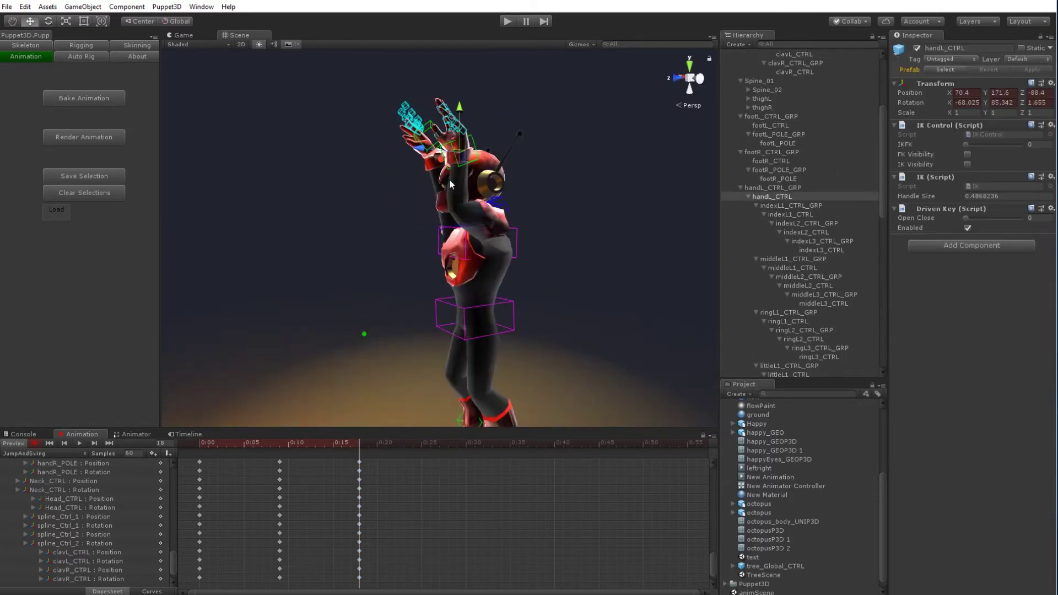
pyautogui.moveTo(460, 130); pyautogui.dragTo(460, 105)
pyautogui.keyDown('alt'); pyautogui.moveTo(386, 237); pyautogui.dragTo(457, 237); pyautogui.keyUp('alt')
pyautogui.click(458, 237)
# Refine the stretched jump pose at frame 18 by shifting the body control.
pyautogui.click(471, 159)
pyautogui.press('w')
pyautogui.keyDown('alt'); pyautogui.moveTo(471, 160); pyautogui.dragTo(541, 232); pyautogui.keyUp('alt')
pyautogui.click(472, 306)
pyautogui.moveTo(475, 295); pyautogui.dragTo(457, 251)
pyautogui.keyDown('alt'); pyautogui.moveTo(375, 276); pyautogui.dragTo(476, 304); pyautogui.keyUp('alt')
pyautogui.moveTo(476, 303); pyautogui.dragTo(463, 201, button='middle')
# At frame 26, reposition spline_Ctrl_1 and spline_Ctrl_2 together with the raised hand controls.
pyautogui.click(429, 443)
pyautogui.click(458, 205)
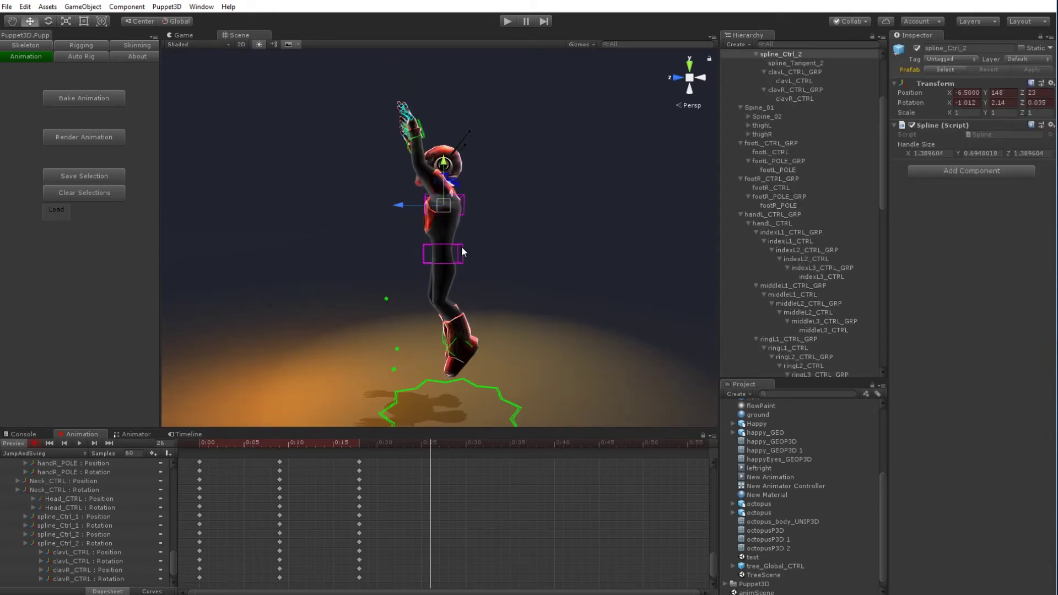
pyautogui.keyDown('shift'); pyautogui.click(461, 246); pyautogui.keyUp('shift')
pyautogui.keyDown('shift'); pyautogui.click(405, 144); pyautogui.keyUp('shift')
pyautogui.moveTo(375, 165)
pyautogui.keyDown('alt'); pyautogui.mouseDown()
pyautogui.moveTo(430, 163)
pyautogui.moveTo(375, 165)
pyautogui.mouseUp(); pyautogui.keyUp('alt')
pyautogui.moveTo(427, 151); pyautogui.dragTo(435, 149)
# At frame 26, partly close the raised right hand by setting handR_CTRL's Open Close to 0.3.
pyautogui.click(414, 142)
pyautogui.keyDown('alt'); pyautogui.moveTo(386, 182); pyautogui.dragTo(525, 198); pyautogui.keyUp('alt')
pyautogui.click(419, 126)
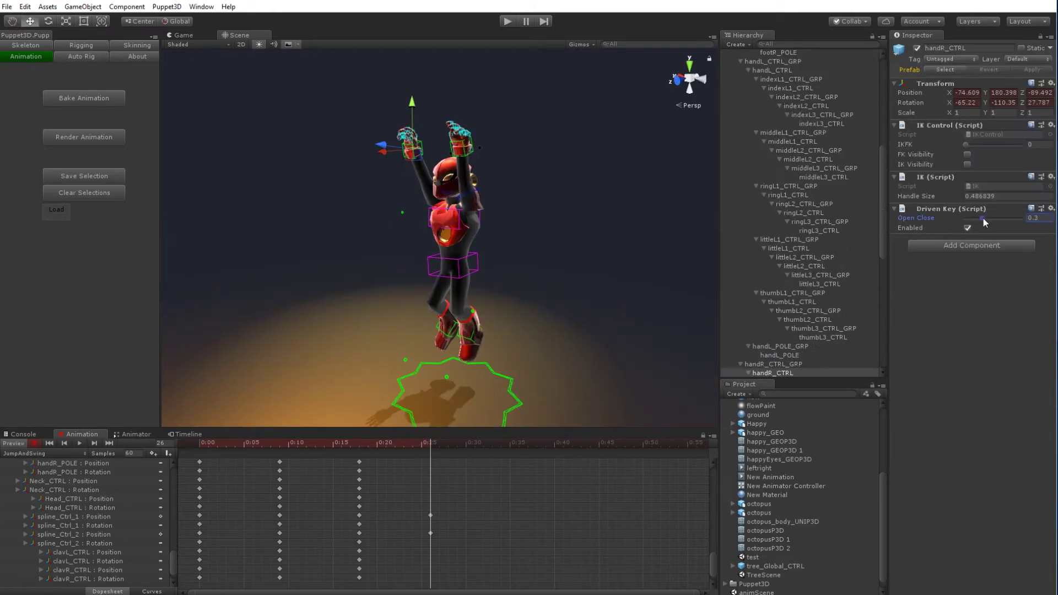
pyautogui.keyDown('alt'); pyautogui.moveTo(689, 265); pyautogui.dragTo(520, 291); pyautogui.keyUp('alt')
# Rotate the torso controls together to refine the frame 26 grab pose.
pyautogui.click(430, 232)
pyautogui.keyDown('shift'); pyautogui.click(435, 251); pyautogui.keyUp('shift')
pyautogui.press('e')
pyautogui.moveTo(444, 210); pyautogui.dragTo(464, 185)
pyautogui.click(485, 173)
pyautogui.click(462, 168)
pyautogui.press('w')
# Raise the lower-body control to adjust the legs of the hanging character at frame 26.
pyautogui.click(467, 243)
pyautogui.moveTo(477, 425); pyautogui.dragTo(466, 339, button='middle')
pyautogui.click(457, 303)
pyautogui.moveTo(462, 306); pyautogui.dragTo(458, 259)
pyautogui.click(466, 265)
pyautogui.press('e')
# Load the saved control selection and key all its controls at frame 26.
pyautogui.scroll(-6, 424, 298)
pyautogui.click(61, 212)
pyautogui.rightClick(354, 257)
pyautogui.press('k')
# At frame 35, shift the leg and spine controls to pose the character in the swing.
pyautogui.moveTo(375, 443); pyautogui.dragTo(511, 441)
pyautogui.click(424, 300)
pyautogui.press('w')
pyautogui.moveTo(433, 290); pyautogui.dragTo(363, 323)
pyautogui.scroll(3, 391, 287)
pyautogui.click(446, 306)
pyautogui.click(445, 223)
pyautogui.press('e')
pyautogui.press('w')
pyautogui.moveTo(414, 229); pyautogui.dragTo(395, 239)
# Rotate the head control to finish the swing pose and key the loaded selection at frame 35.
pyautogui.click(425, 168)
pyautogui.press('e')
pyautogui.moveTo(418, 197); pyautogui.dragTo(403, 193)
pyautogui.keyDown('alt'); pyautogui.moveTo(419, 210); pyautogui.dragTo(331, 269); pyautogui.keyUp('alt')
pyautogui.press('w')
pyautogui.click(406, 288)
pyautogui.click(56, 210)
pyautogui.click(82, 218)
pyautogui.press('k')
# Copy the crouch keys from frame 9 and paste them at frame 43 as the landing pose.
pyautogui.moveTo(388, 443); pyautogui.dragTo(589, 485)
pyautogui.click(279, 462)
pyautogui.scroll(3, 316, 498)
pyautogui.click(279, 462)
pyautogui.hotkey('ctrl', 'c')
pyautogui.click(588, 445)
pyautogui.hotkey('ctrl', 'v')
pyautogui.click(492, 369)
# Copy the standing pose keys from frame 0 and paste them at frame 53.
pyautogui.moveTo(589, 444); pyautogui.dragTo(580, 469)
pyautogui.click(196, 462)
pyautogui.hotkey('ctrl', 'c')
pyautogui.click(680, 444)
pyautogui.hotkey('ctrl', 'v')
# At frame 42, shift spline_Ctrl_2 to adjust the upper body just before the landing.
pyautogui.click(477, 220)
pyautogui.press('e')
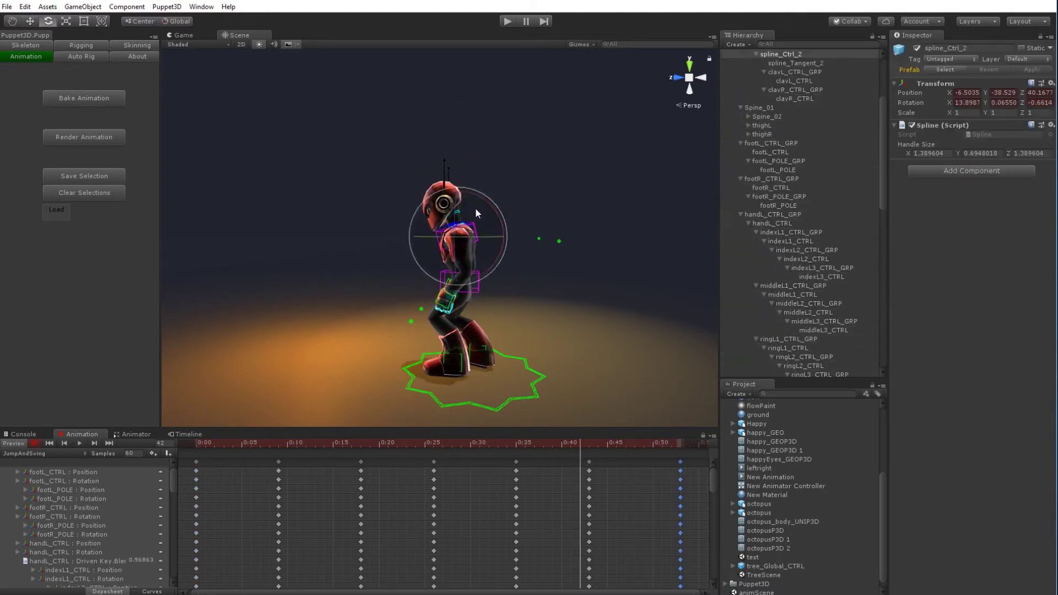
pyautogui.press('w')
pyautogui.scroll(3, 475, 232)
pyautogui.moveTo(472, 235); pyautogui.dragTo(467, 232)
# Raise both hand controls in front of the chest at frame 42 and rotate them.
pyautogui.click(450, 330)
pyautogui.keyDown('alt'); pyautogui.moveTo(457, 325); pyautogui.dragTo(402, 248); pyautogui.keyUp('alt')
pyautogui.press('e')
pyautogui.keyDown('alt'); pyautogui.moveTo(408, 275); pyautogui.dragTo(717, 334); pyautogui.keyUp('alt')
pyautogui.press('w')
pyautogui.click(411, 331)
pyautogui.keyDown('alt'); pyautogui.moveTo(386, 331); pyautogui.dragTo(480, 195); pyautogui.keyUp('alt')
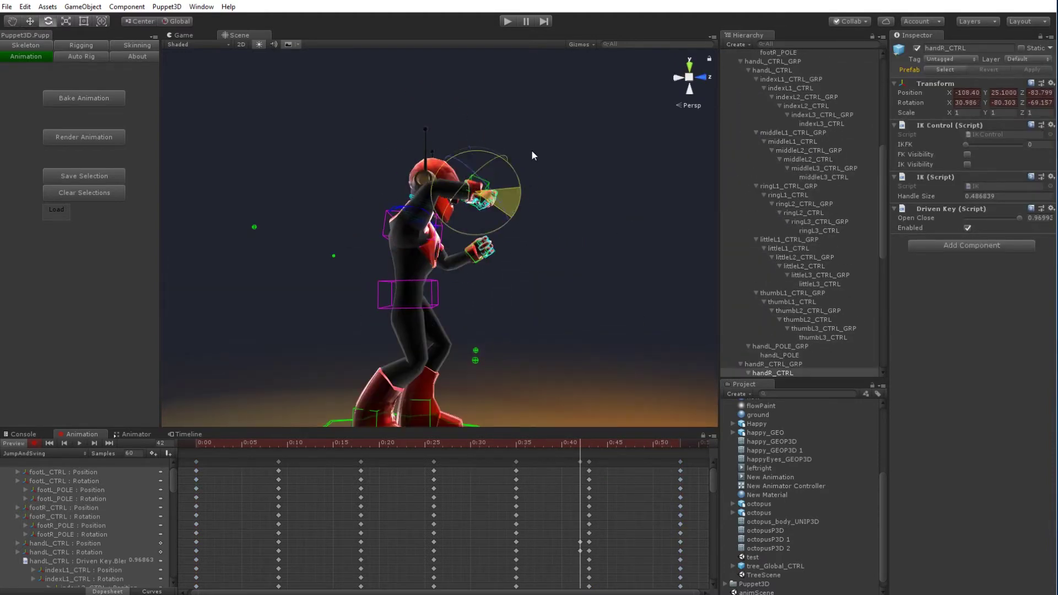
# Reposition the raised arm's pole control and open the hand by lowering handR_CTRL's Open Close value.
pyautogui.press('w')
pyautogui.click(254, 228)
pyautogui.moveTo(254, 227); pyautogui.dragTo(462, 361)
pyautogui.keyDown('alt'); pyautogui.moveTo(518, 275); pyautogui.dragTo(386, 275); pyautogui.keyUp('alt')
pyautogui.click(399, 200)
pyautogui.click(483, 201)
pyautogui.moveTo(1020, 218); pyautogui.dragTo(966, 218)
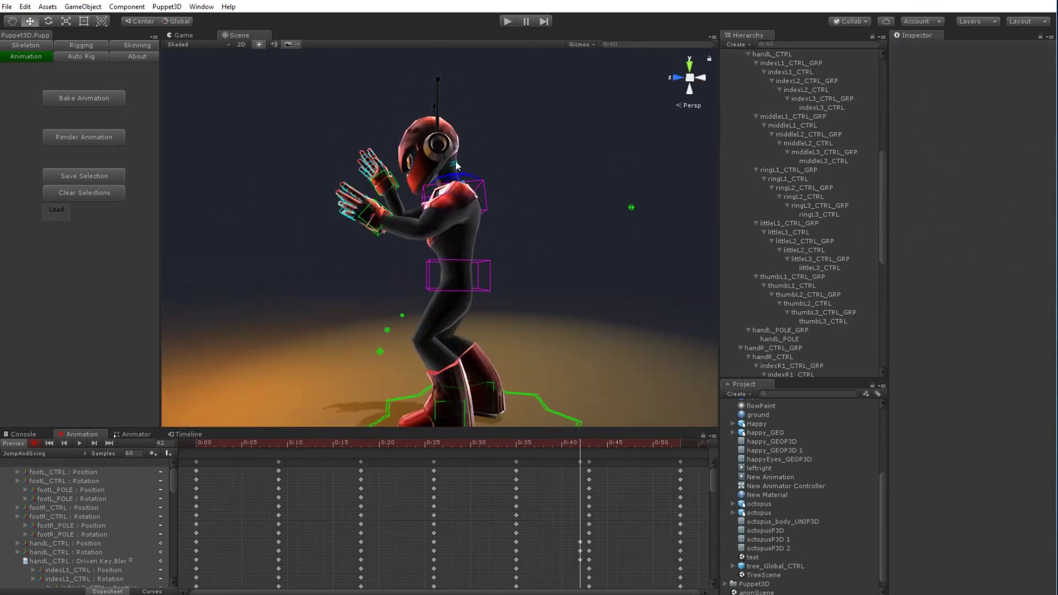
# Tilt the head back and adjust spline_Ctrl_1 and spline_Ctrl_2 to straighten the torso at frame 42.
pyautogui.click(456, 165)
pyautogui.press('e')
pyautogui.moveTo(456, 165); pyautogui.dragTo(486, 144)
pyautogui.click(483, 187)
pyautogui.moveTo(510, 211); pyautogui.dragTo(498, 206)
pyautogui.click(489, 264)
pyautogui.press('w')
pyautogui.scroll(-2, 471, 206)
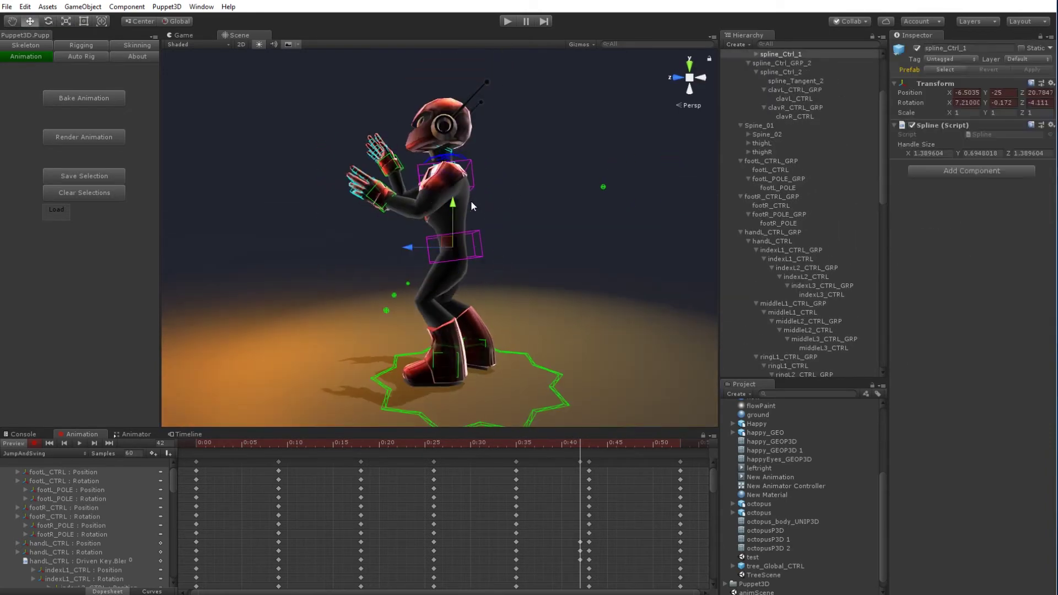
pyautogui.keyDown('shift'); pyautogui.click(470, 186); pyautogui.keyUp('shift')
pyautogui.click(514, 255)
# Key the loaded selection at frame 42 and move the landing crouch keys to frame 45.
pyautogui.moveTo(580, 443)
pyautogui.mouseDown()
pyautogui.moveTo(603, 455)
pyautogui.moveTo(580, 455)
pyautogui.mouseUp()
pyautogui.click(56, 211)
pyautogui.keyDown('alt'); pyautogui.moveTo(371, 246); pyautogui.dragTo(365, 253); pyautogui.keyUp('alt')
pyautogui.press('k')
pyautogui.moveTo(580, 444); pyautogui.dragTo(607, 462)
pyautogui.scroll(-2, 633, 470)
# At frame 45, slide footL_CTRL backward to about Z 12.1.
pyautogui.moveTo(519, 443); pyautogui.dragTo(500, 456)
pyautogui.click(458, 375)
pyautogui.moveTo(518, 444); pyautogui.dragTo(493, 455)
pyautogui.moveTo(404, 381); pyautogui.dragTo(425, 382)
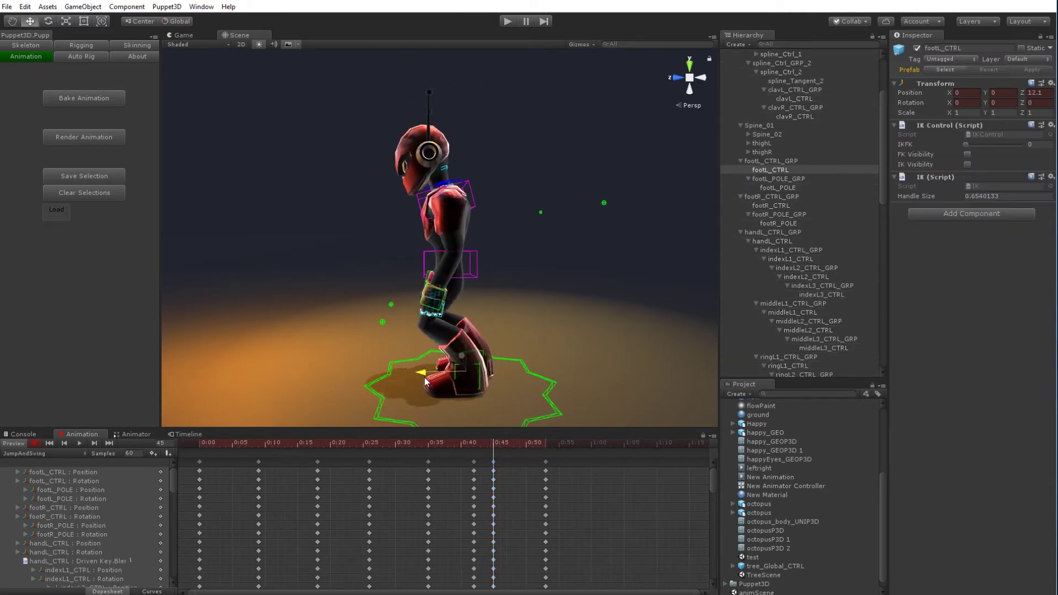
# Move all keys from frame 35 onward later so the swing pose sits at frame 48, and play back the result.
pyautogui.moveTo(437, 444)
pyautogui.mouseDown()
pyautogui.moveTo(481, 458)
pyautogui.moveTo(278, 452)
pyautogui.moveTo(421, 452)
pyautogui.mouseUp()
pyautogui.moveTo(415, 462); pyautogui.dragTo(555, 464)
pyautogui.moveTo(470, 481); pyautogui.dragTo(554, 481)
pyautogui.moveTo(474, 444); pyautogui.dragTo(577, 465)
pyautogui.click(442, 218)
pyautogui.keyDown('alt'); pyautogui.scroll(5, 458, 308); pyautogui.keyUp('alt')
pyautogui.click(633, 458)
pyautogui.press('space')
pyautogui.click(630, 461)
pyautogui.scroll(-2, 527, 475)
# Retime the landing keys and reposition footL_CTRL and footR_CTRL together at frame 56.
pyautogui.moveTo(459, 461); pyautogui.dragTo(596, 473)
pyautogui.moveTo(537, 470); pyautogui.dragTo(480, 444)
pyautogui.click(438, 272)
pyautogui.moveTo(437, 273); pyautogui.dragTo(438, 239)
pyautogui.press('e')
pyautogui.press('w')
pyautogui.click(428, 273)
pyautogui.press('e')
# Play back the clip, try shifting the landing and foot keys later, and undo those shifts.
pyautogui.moveTo(475, 444); pyautogui.dragTo(638, 463)
pyautogui.click(510, 470)
pyautogui.click(79, 443)
pyautogui.moveTo(606, 462); pyautogui.dragTo(647, 462)
pyautogui.moveTo(480, 462)
pyautogui.mouseDown()
pyautogui.moveTo(503, 464)
pyautogui.moveTo(464, 452)
pyautogui.moveTo(505, 481)
pyautogui.moveTo(483, 461)
pyautogui.mouseUp()
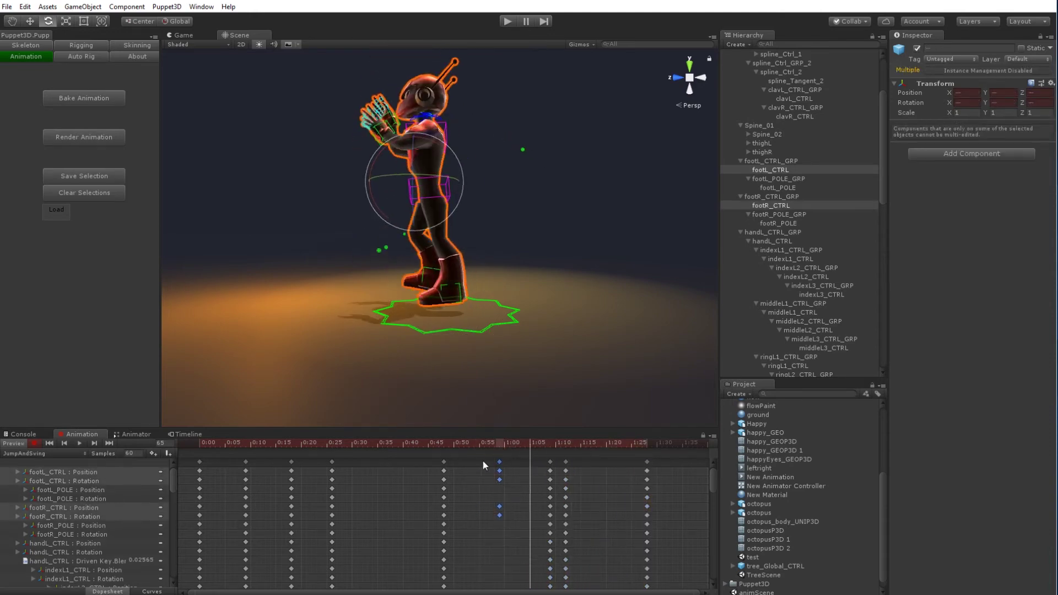
pyautogui.hotkey('ctrl', 'z')
pyautogui.hotkey('ctrl', 'z')
pyautogui.hotkey('ctrl', 'z')
# Play back the jump, and move and rotate footR_CTRL in the hanging pose at frame 34.
pyautogui.click(428, 444)
pyautogui.press('space')
pyautogui.press('f')
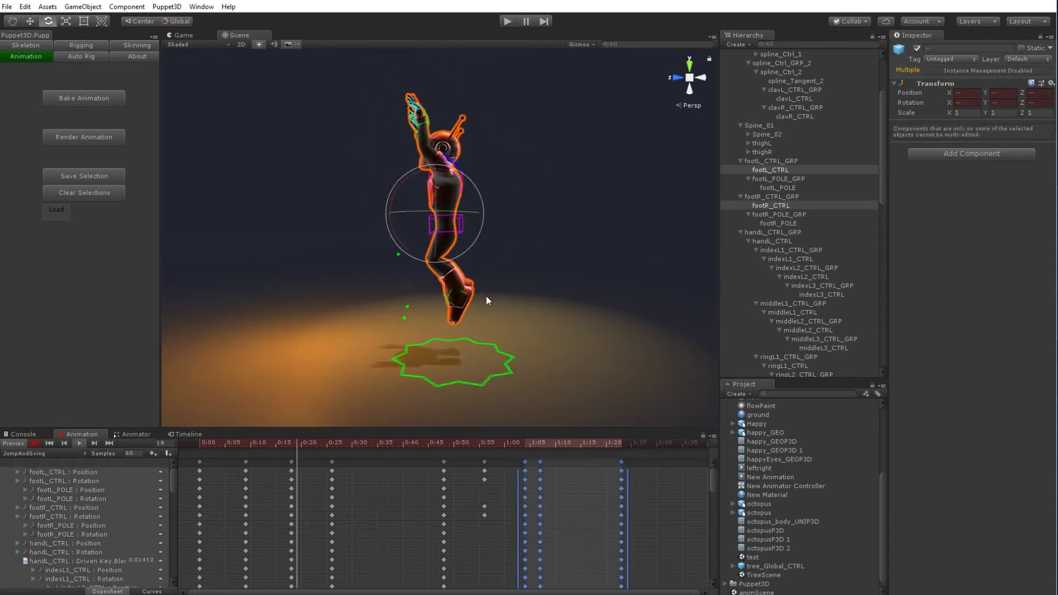
pyautogui.click(385, 292)
pyautogui.keyDown('alt'); pyautogui.moveTo(330, 290); pyautogui.dragTo(300, 291); pyautogui.keyUp('alt')
pyautogui.click(84, 442)
pyautogui.moveTo(331, 444); pyautogui.dragTo(373, 456)
pyautogui.scroll(4, 419, 331)
pyautogui.click(451, 293)
pyautogui.press('w')
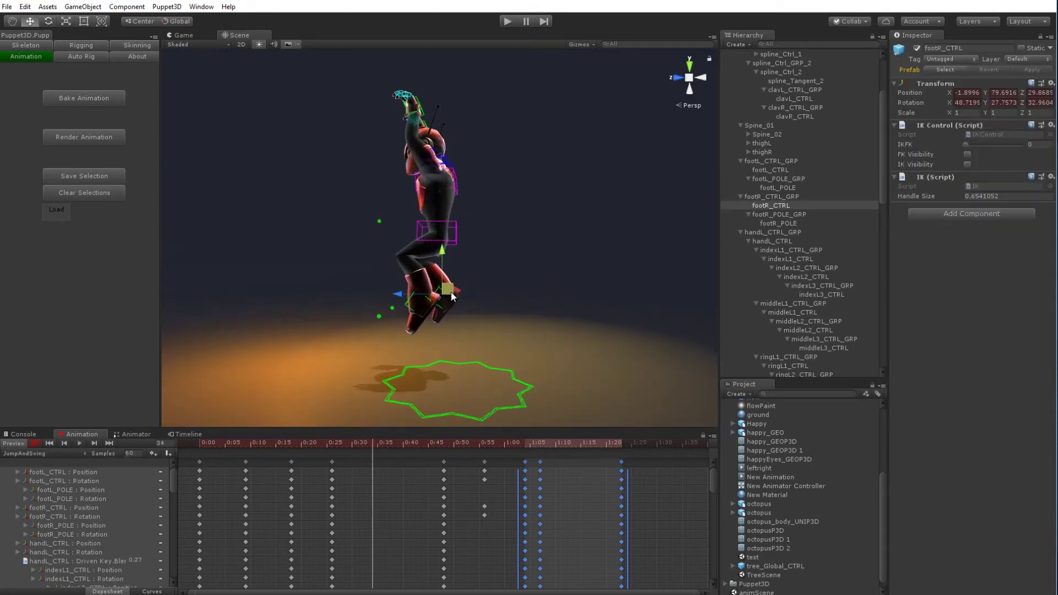
pyautogui.moveTo(451, 292); pyautogui.dragTo(455, 293)
pyautogui.press('e')
# Refine footR_CTRL's hanging pose and move its position and rotation keys to frame 33.
pyautogui.click(331, 445)
pyautogui.moveTo(373, 462); pyautogui.dragTo(333, 467)
pyautogui.click(459, 297)
pyautogui.press('w')
pyautogui.keyDown('alt'); pyautogui.moveTo(419, 309); pyautogui.dragTo(466, 306); pyautogui.keyUp('alt')
pyautogui.press('e')
pyautogui.moveTo(389, 443); pyautogui.dragTo(368, 462)
# Play back the JumpAndSwing clip, clear the selection and turn off the animation preview.
pyautogui.moveTo(375, 444); pyautogui.dragTo(249, 469)
pyautogui.press('space')
pyautogui.keyDown('alt'); pyautogui.moveTo(619, 309); pyautogui.dragTo(562, 305); pyautogui.keyUp('alt')
pyautogui.click(562, 306)
pyautogui.click(13, 443)
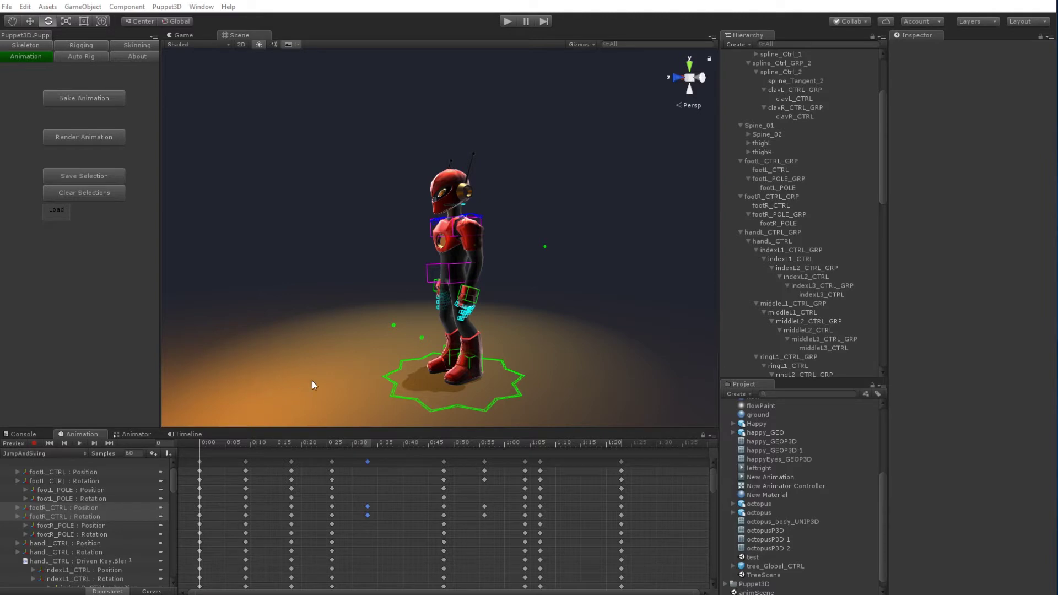
# Open the Timeline editor and create an empty GameObject named Timeline with its transform reset.
pyautogui.click(194, 433)
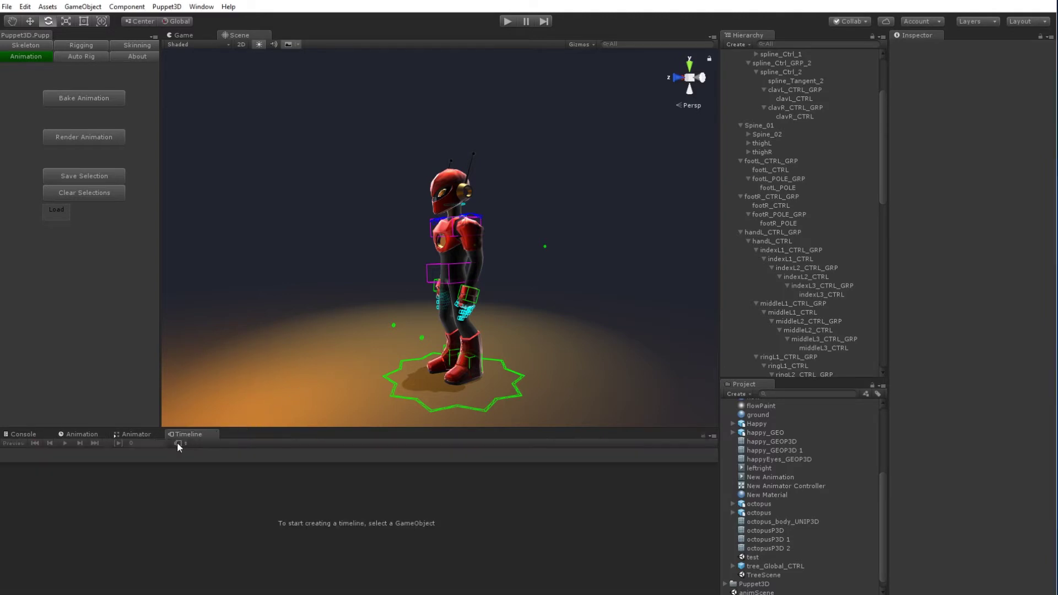
pyautogui.scroll(4, 776, 101)
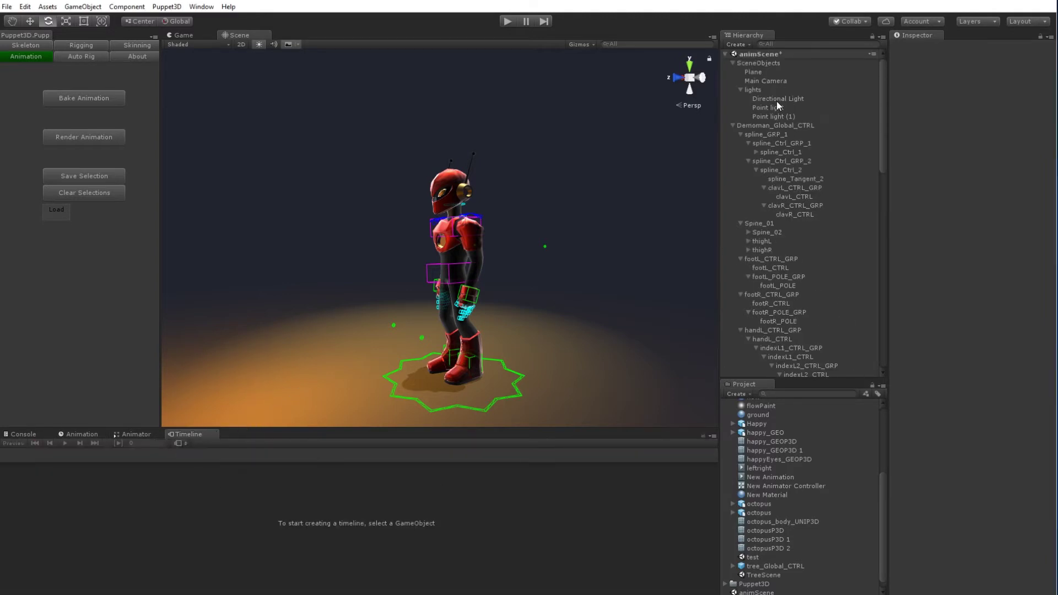
pyautogui.keyDown('alt'); pyautogui.click(731, 127); pyautogui.keyUp('alt')
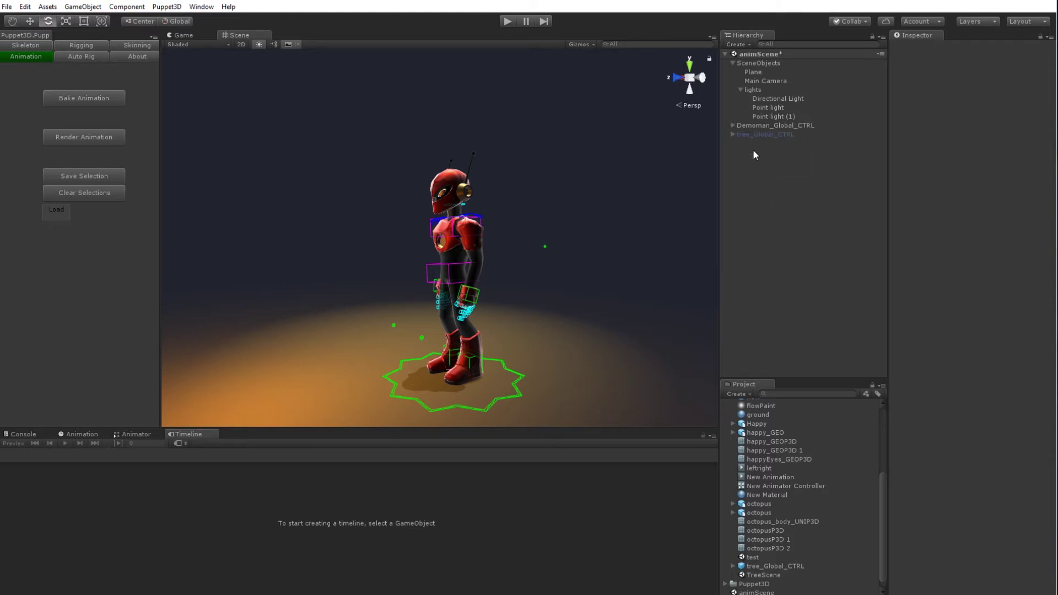
pyautogui.click(728, 45)
pyautogui.click(741, 57)
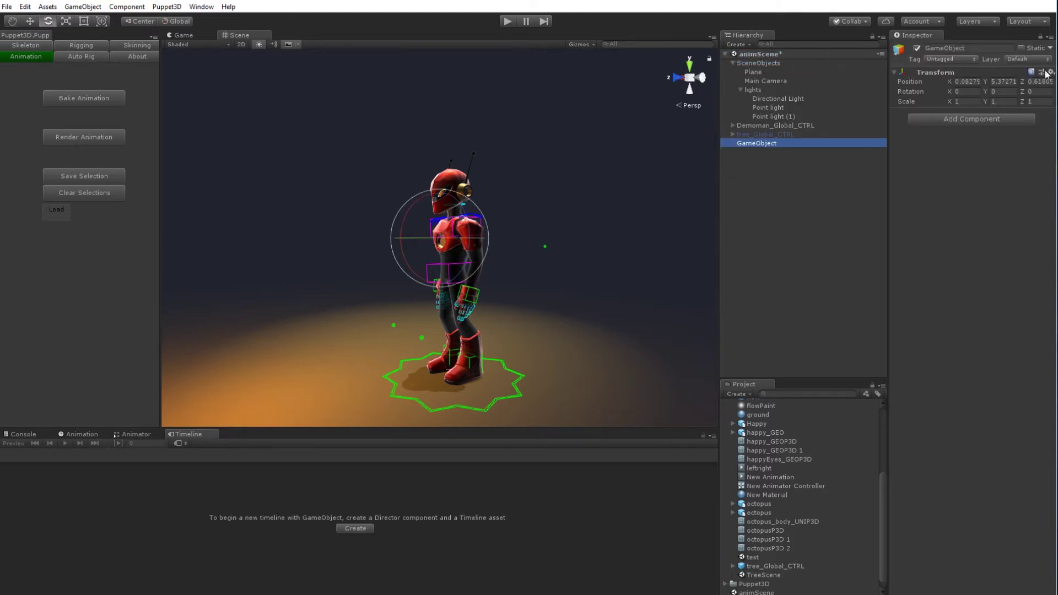
pyautogui.click(1047, 73)
pyautogui.click(970, 82)
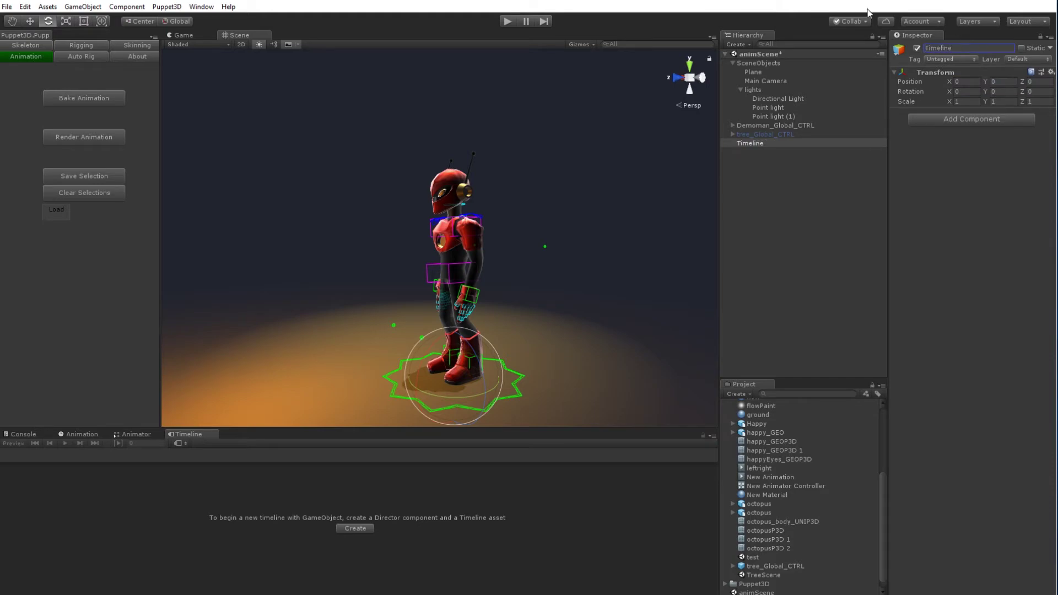
# Create the timeline asset TimelineTimeline.playable on the Timeline object and delete its default track.
pyautogui.click(351, 527)
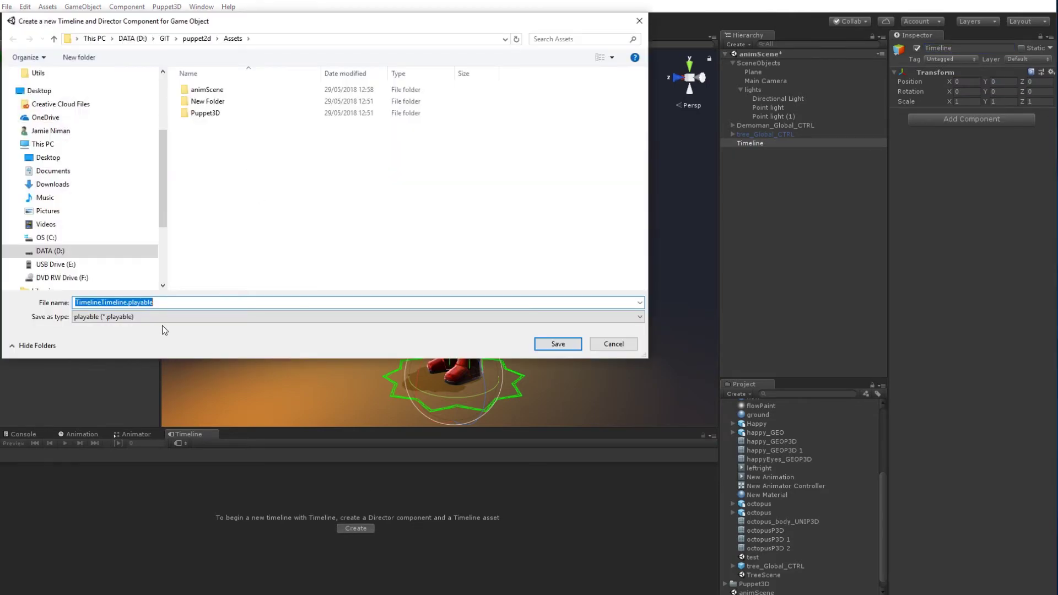
pyautogui.click(555, 344)
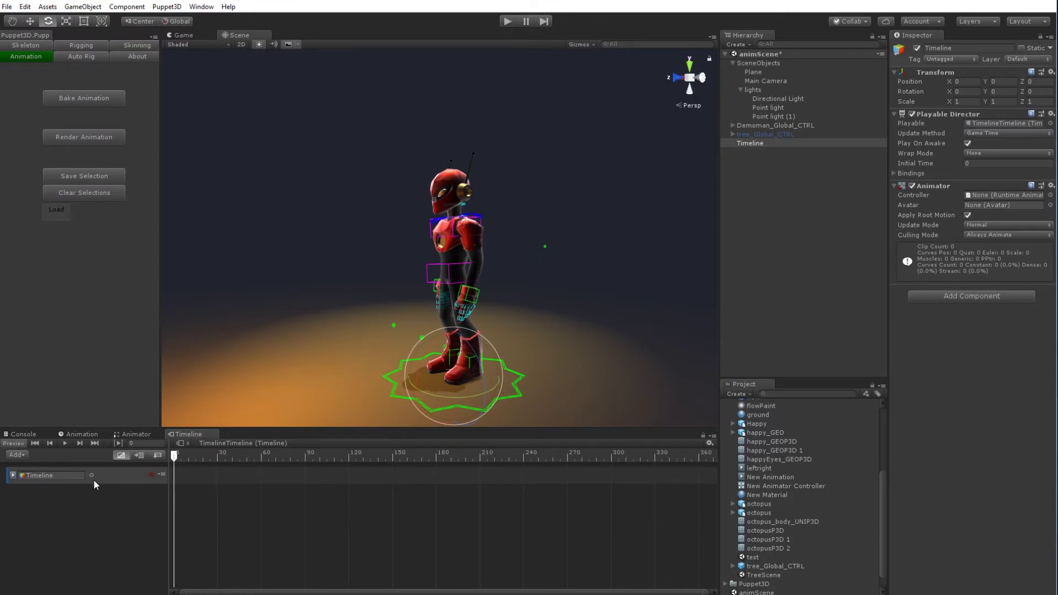
pyautogui.click(208, 422)
# Add an Animation Track for Demoman_Global_CTRL to the timeline.
pyautogui.moveTo(769, 125); pyautogui.dragTo(276, 425)
pyautogui.moveTo(129, 506); pyautogui.dragTo(148, 517)
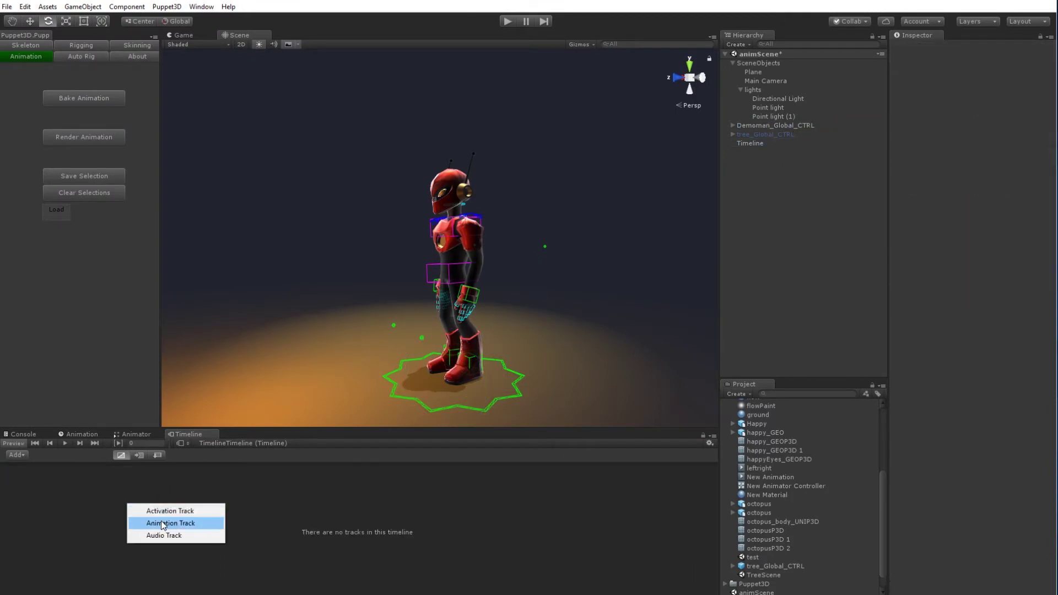
pyautogui.click(164, 525)
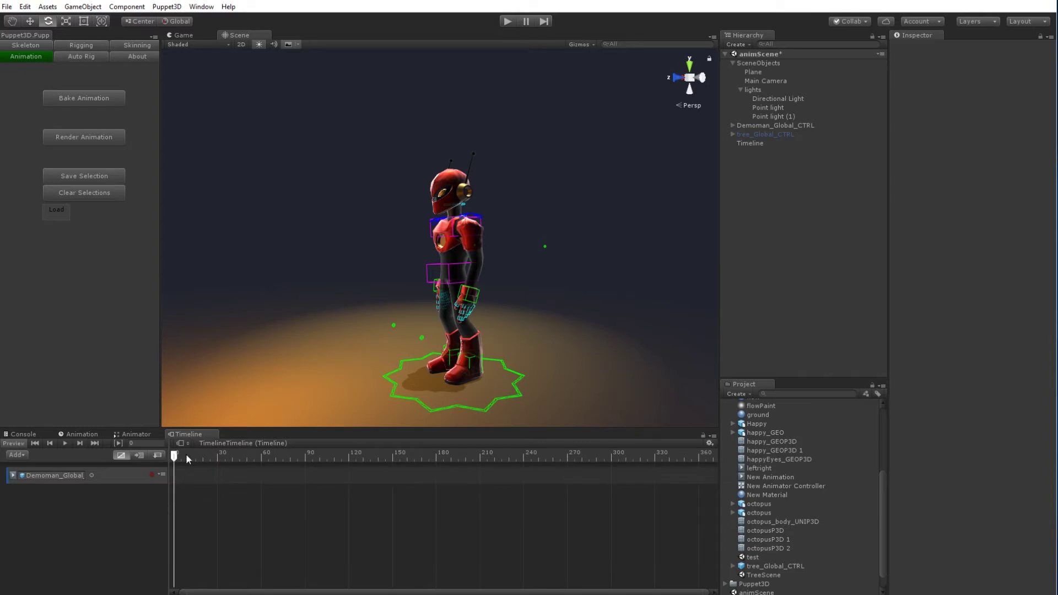
# Add the P3D_walk animation clip to the Demoman track and move it to start at frame 0.
pyautogui.rightClick(189, 477)
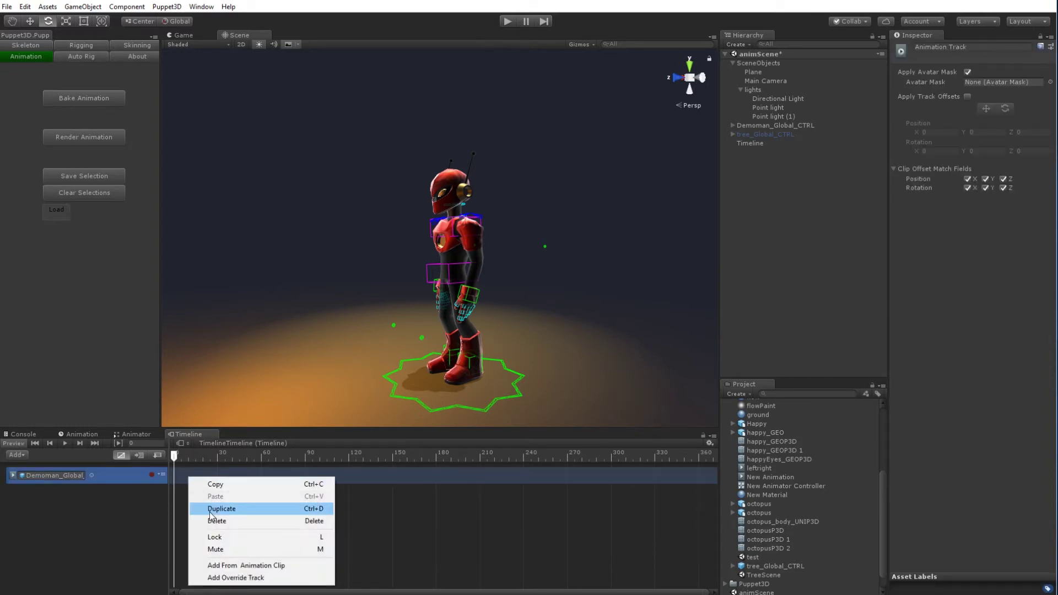
pyautogui.click(232, 566)
pyautogui.write('i')
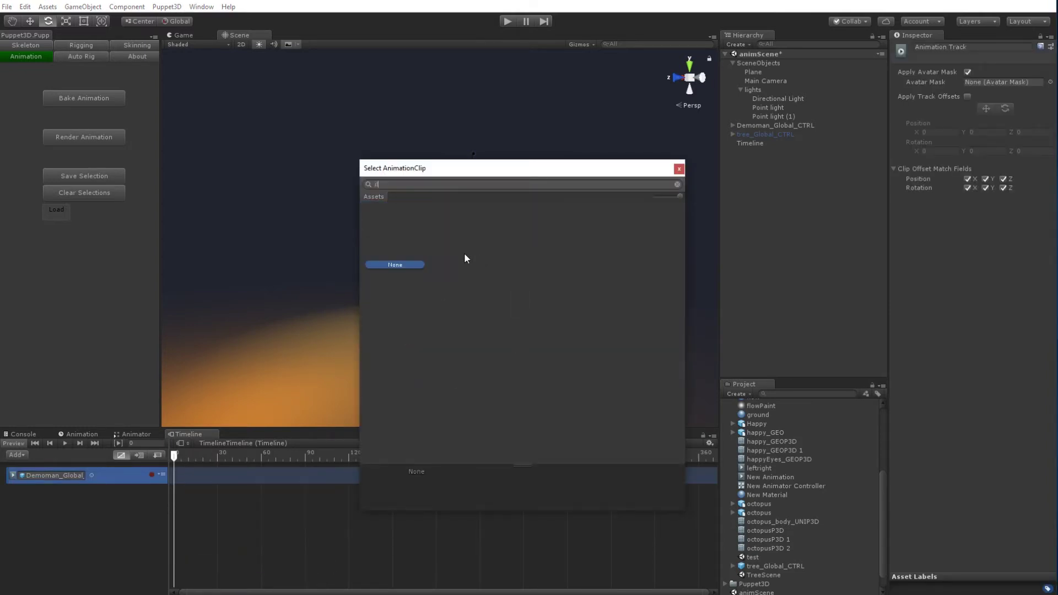
pyautogui.press('BackSpace')
pyautogui.write('walk')
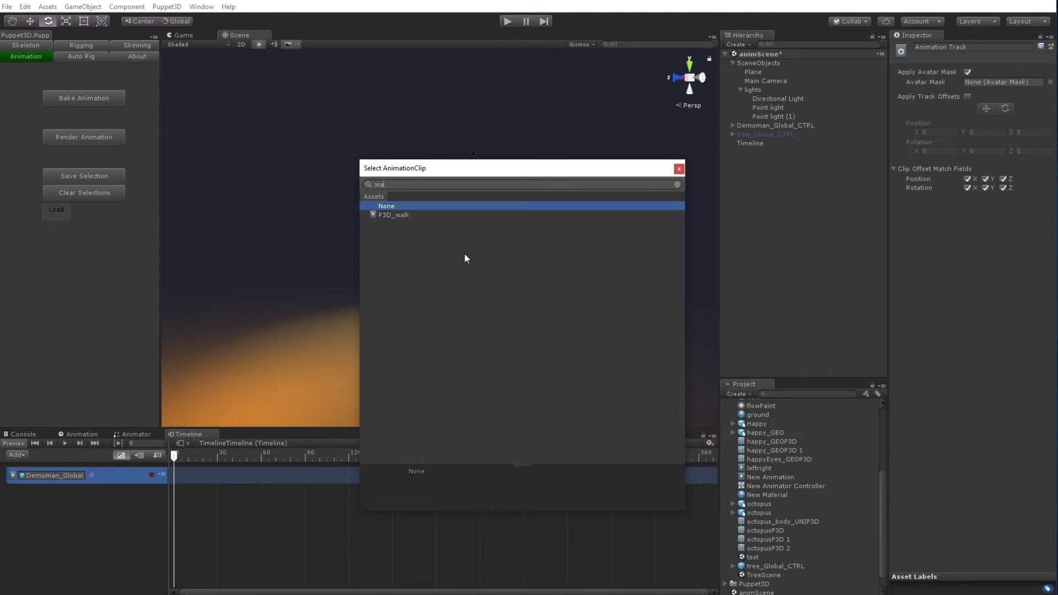
pyautogui.press('Down')
pyautogui.press('Return')
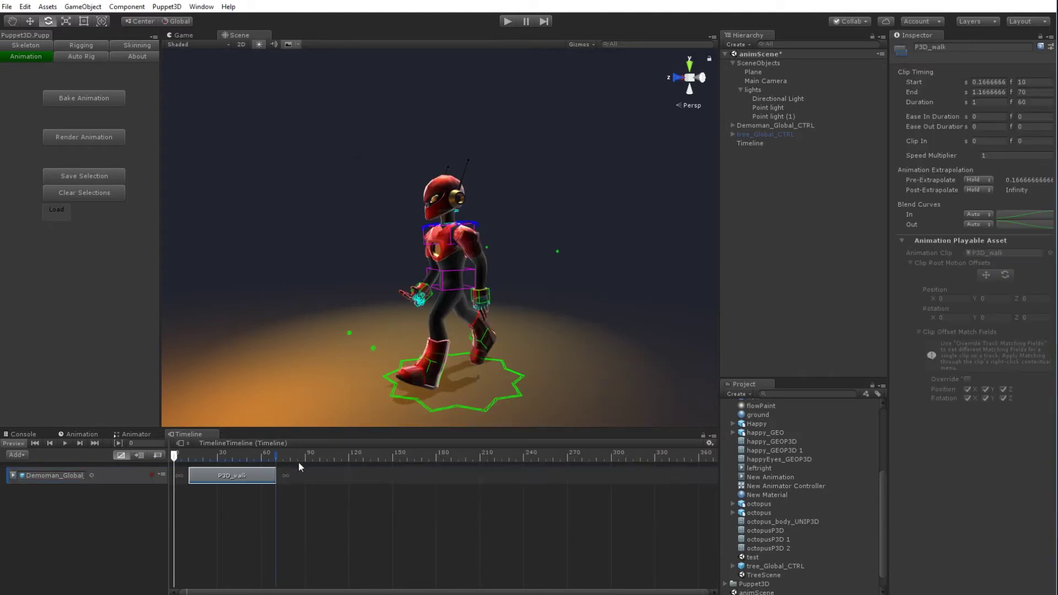
pyautogui.moveTo(226, 480); pyautogui.dragTo(211, 480)
# Preview the walk and duplicate the P3D_walk clip twice so three copies run back to back.
pyautogui.moveTo(188, 457); pyautogui.dragTo(223, 461)
pyautogui.hotkey('ctrl', 'd')
pyautogui.hotkey('ctrl', 'd')
# Add a second Animation Track for Demoman_Global_CTRL and record its Z position at about -24.74 at frame 0.
pyautogui.moveTo(782, 122); pyautogui.dragTo(64, 524)
pyautogui.click(103, 543)
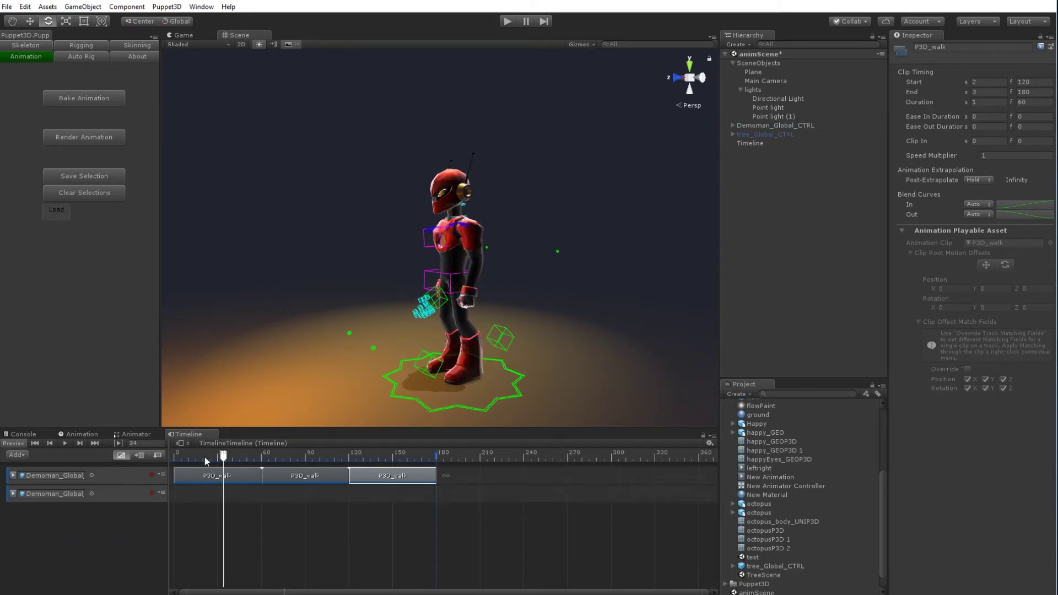
pyautogui.moveTo(204, 458); pyautogui.dragTo(147, 458)
pyautogui.scroll(-2, 405, 286)
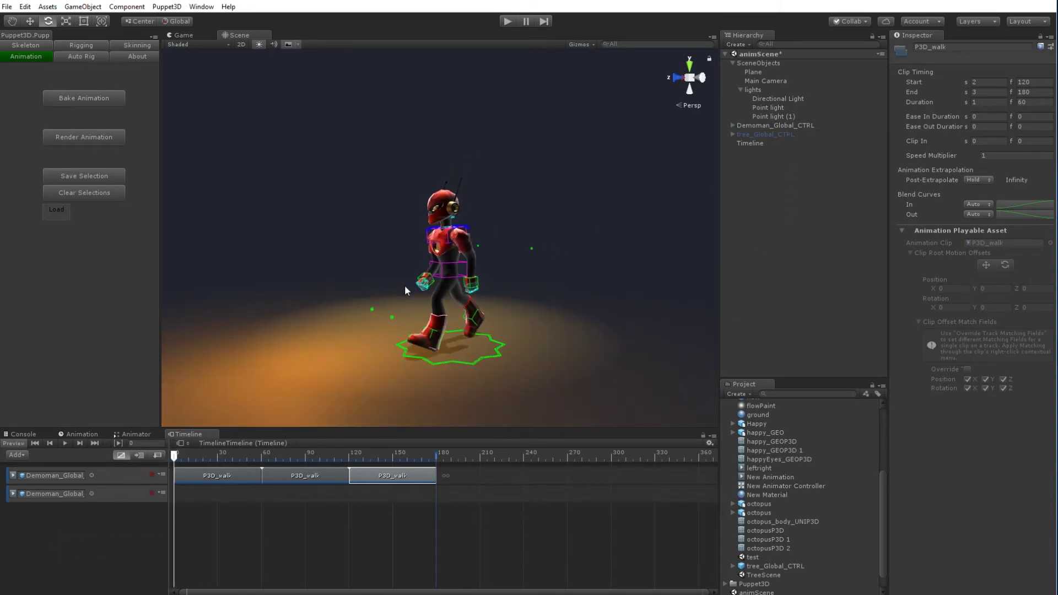
pyautogui.click(152, 493)
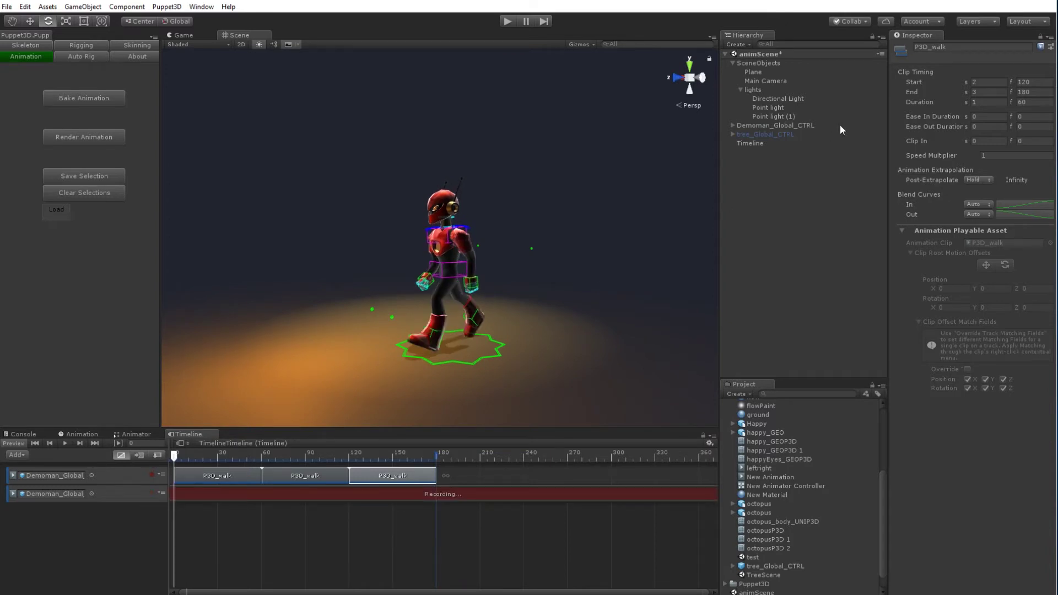
pyautogui.click(784, 127)
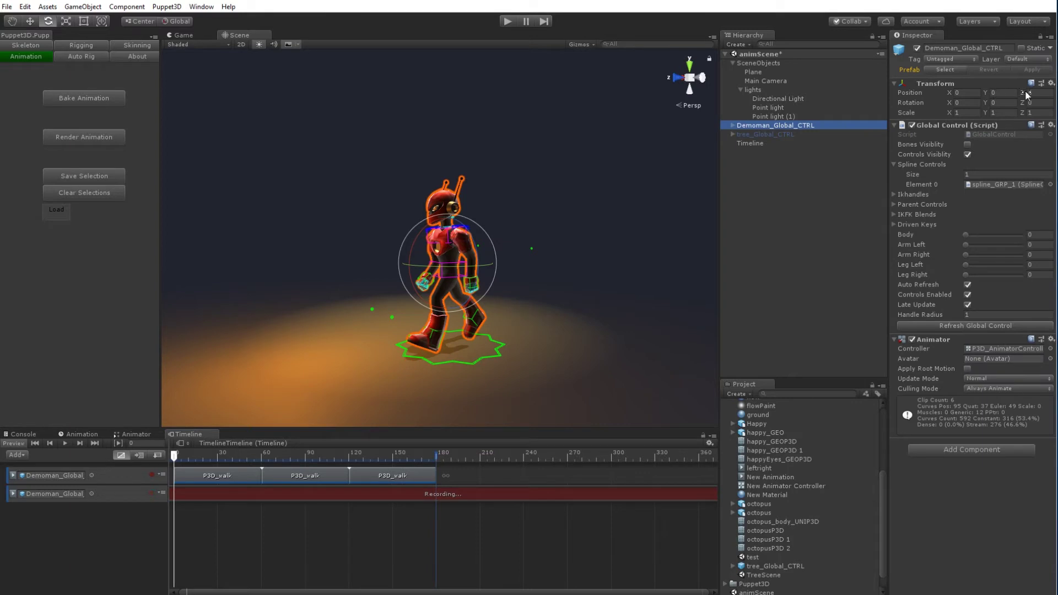
pyautogui.moveTo(1020, 92); pyautogui.dragTo(561, 113)
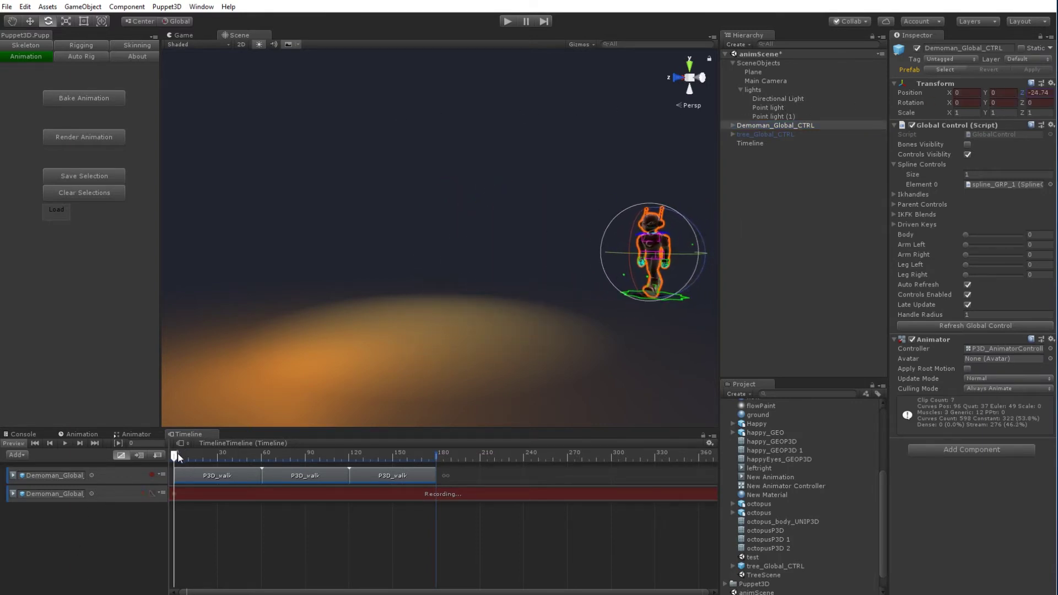
# Record Demoman_Global_CTRL's Z position as 0 at the end of the third walk clip and play the timeline.
pyautogui.moveTo(177, 452)
pyautogui.mouseDown()
pyautogui.moveTo(435, 455)
pyautogui.moveTo(161, 459)
pyautogui.mouseUp()
pyautogui.click(1038, 93)
pyautogui.write('0')
pyautogui.press('Return')
pyautogui.click(64, 444)
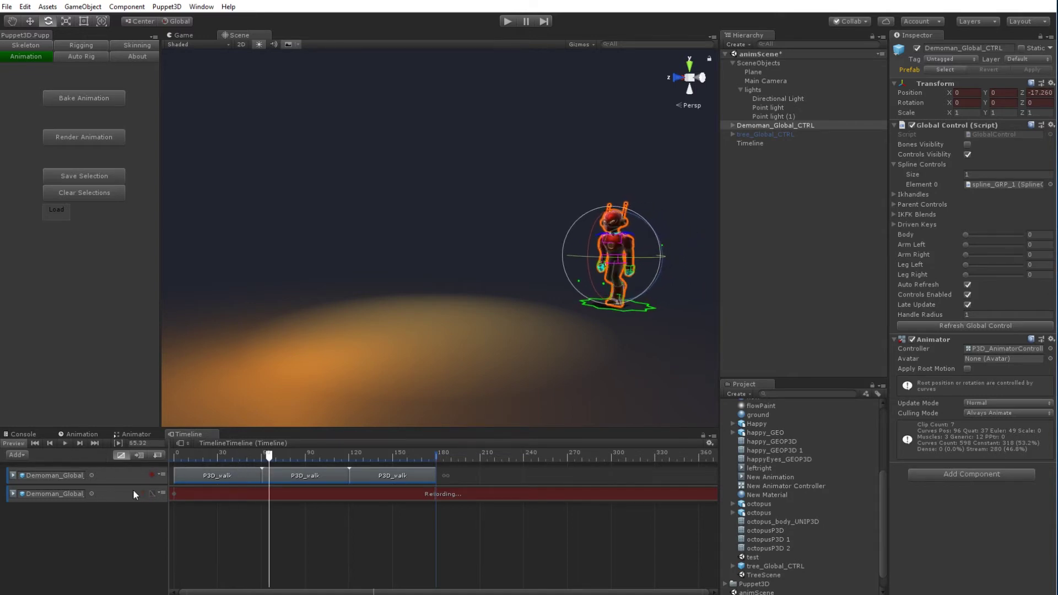
# Show the second Demoman track's position curves, make the tangents of all keys linear and scrub to frame 108.
pyautogui.doubleClick(189, 494)
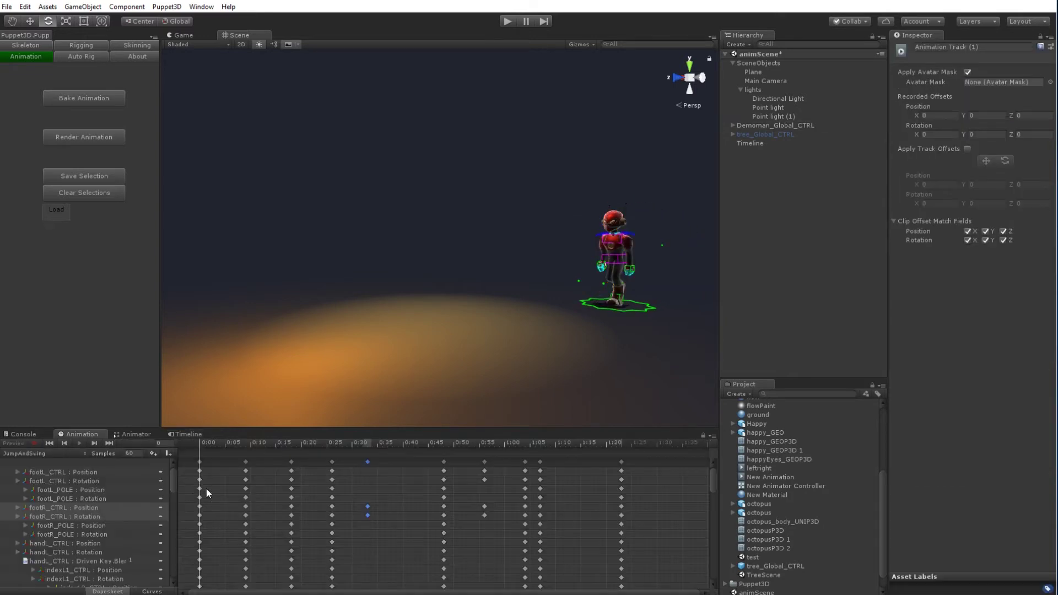
pyautogui.click(177, 435)
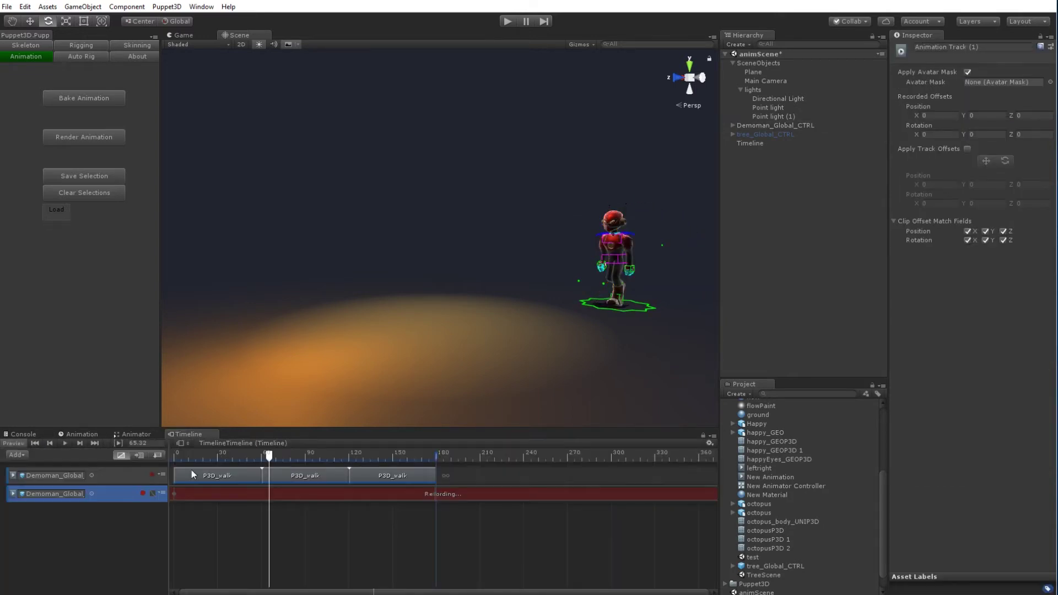
pyautogui.click(162, 494)
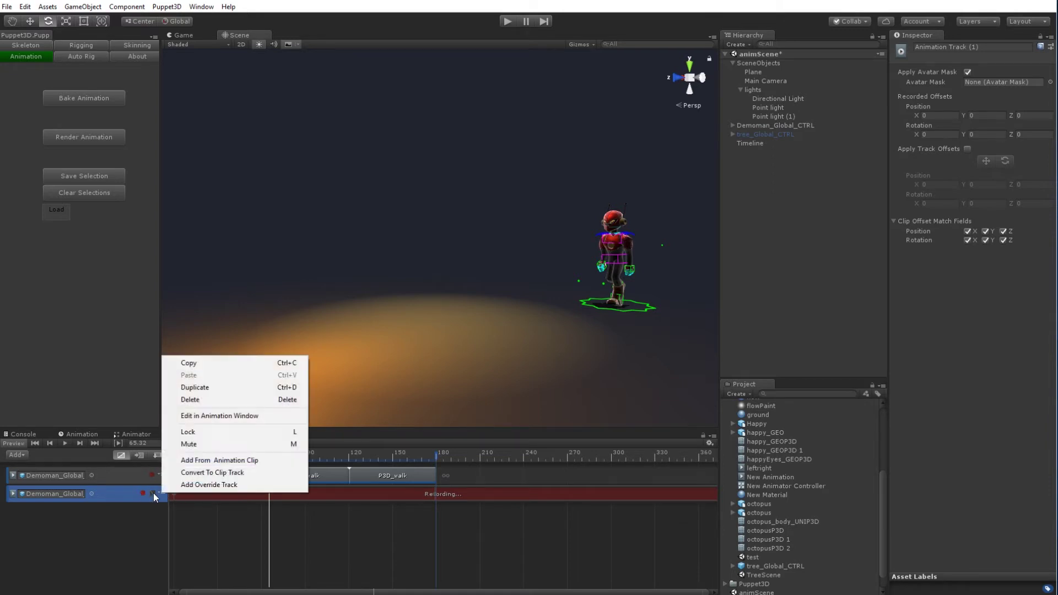
pyautogui.click(153, 494)
pyautogui.click(153, 494)
pyautogui.scroll(-2, 210, 535)
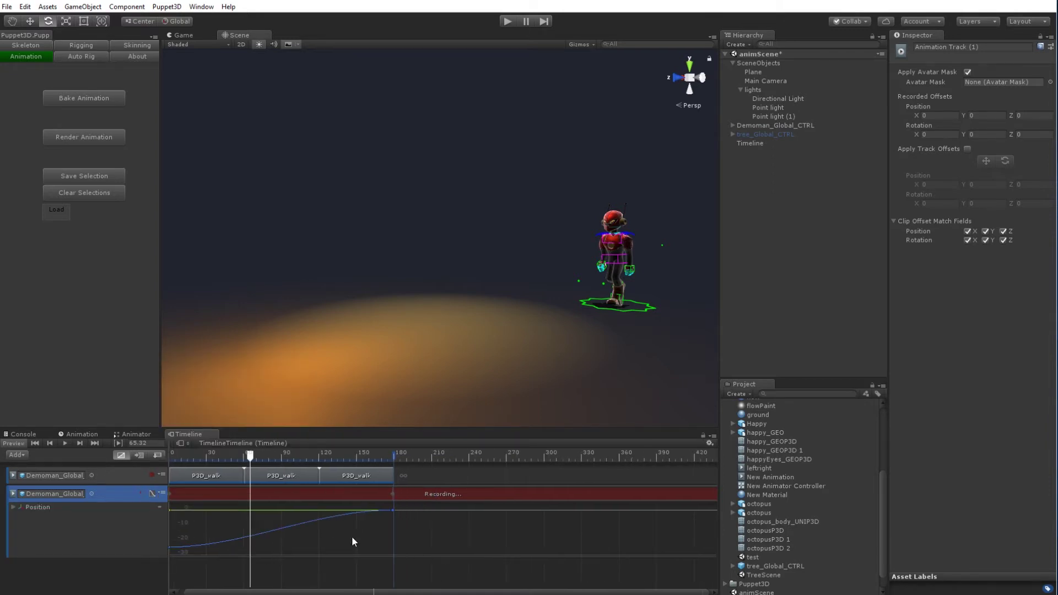
pyautogui.scroll(-1, 229, 549)
pyautogui.moveTo(401, 506); pyautogui.dragTo(167, 554)
pyautogui.rightClick(380, 511)
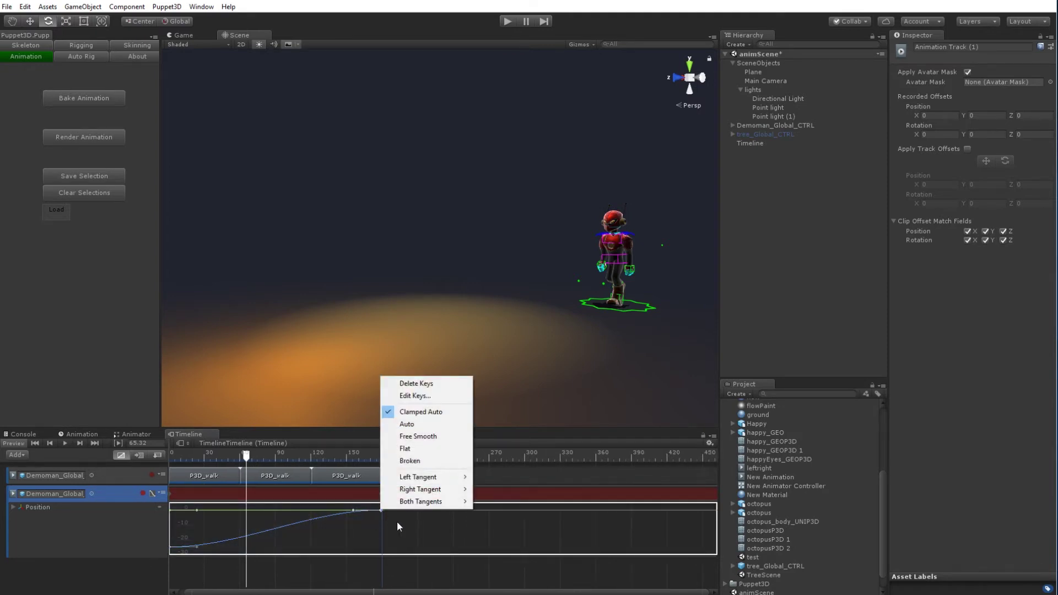
pyautogui.click(423, 430)
pyautogui.moveTo(247, 456); pyautogui.dragTo(297, 474)
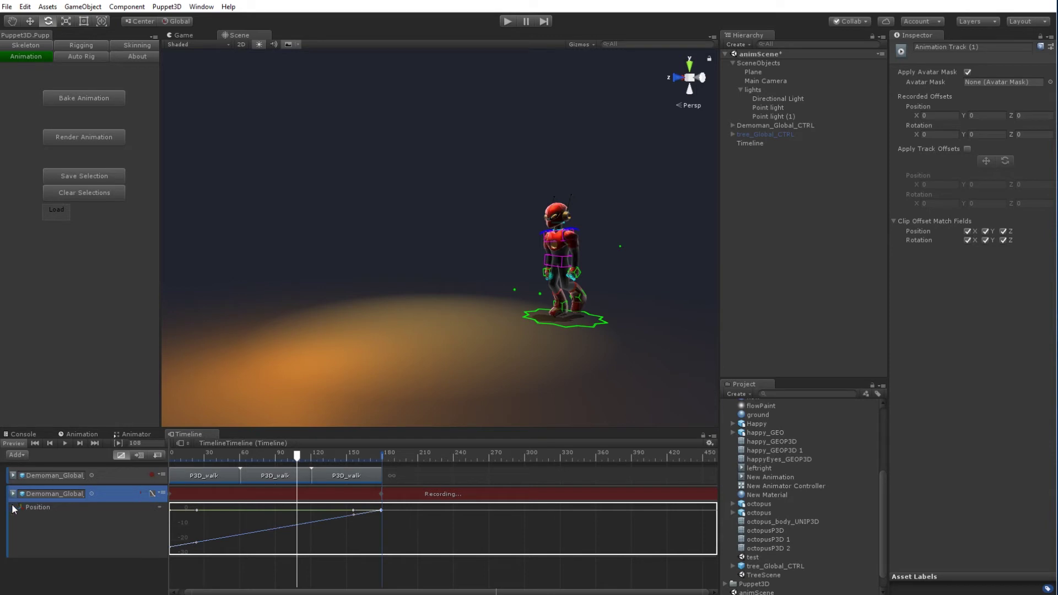
# Add the JumpAndSwing clip to the first Demoman track, overlap it with the last walk clip from frame 166, and turn off preview.
pyautogui.rightClick(390, 468)
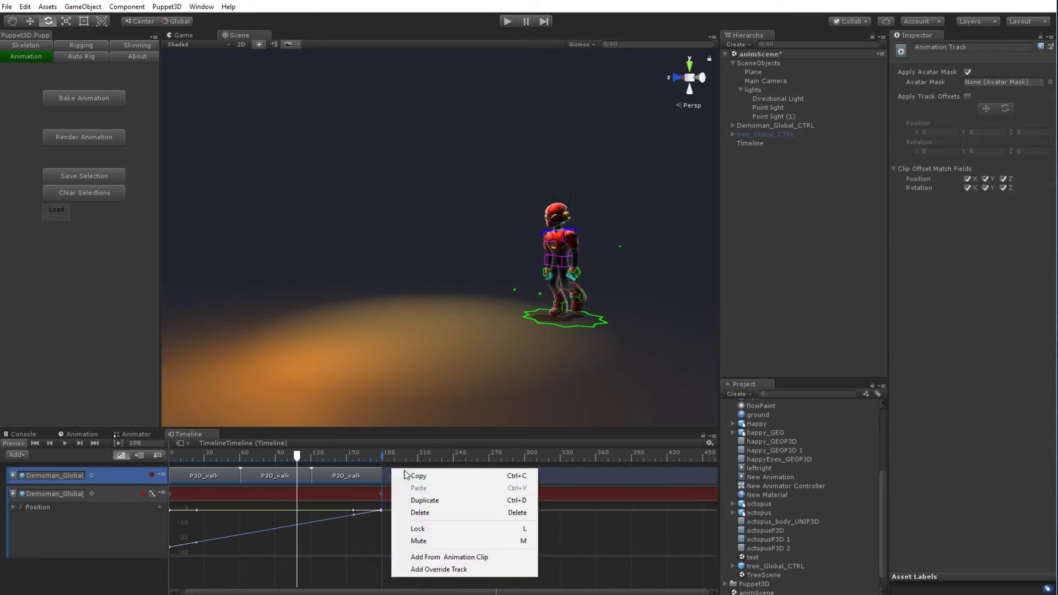
pyautogui.click(441, 558)
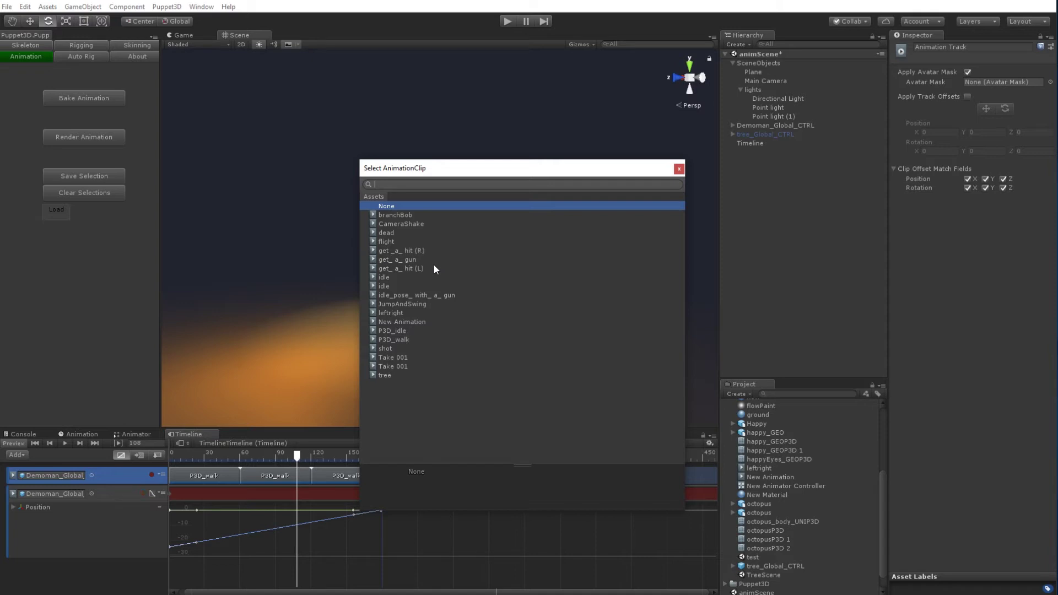
pyautogui.write('jump')
pyautogui.press('Down')
pyautogui.press('Return')
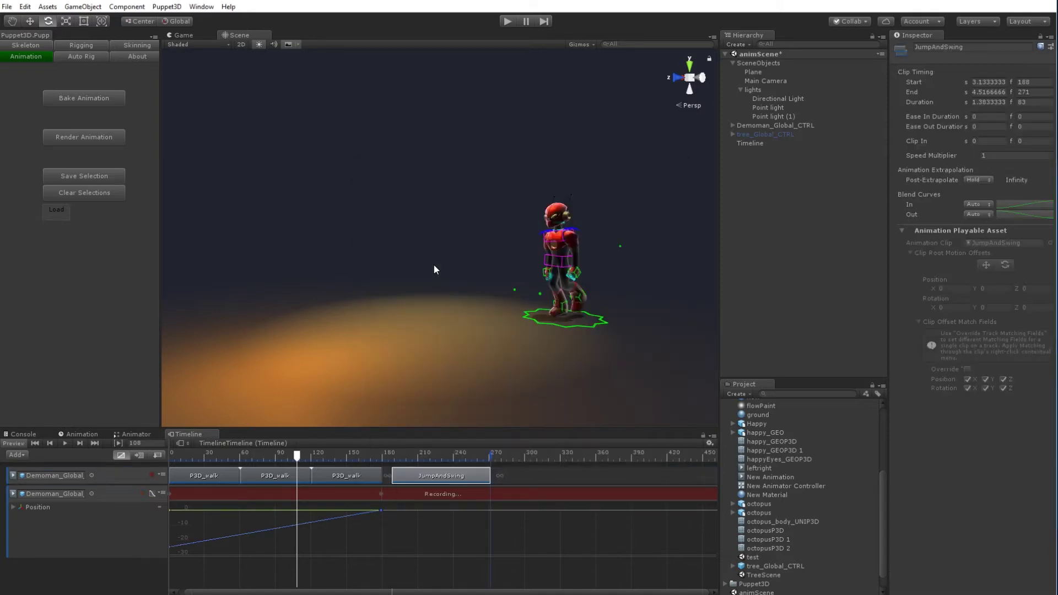
pyautogui.moveTo(431, 475); pyautogui.dragTo(338, 469)
pyautogui.click(14, 443)
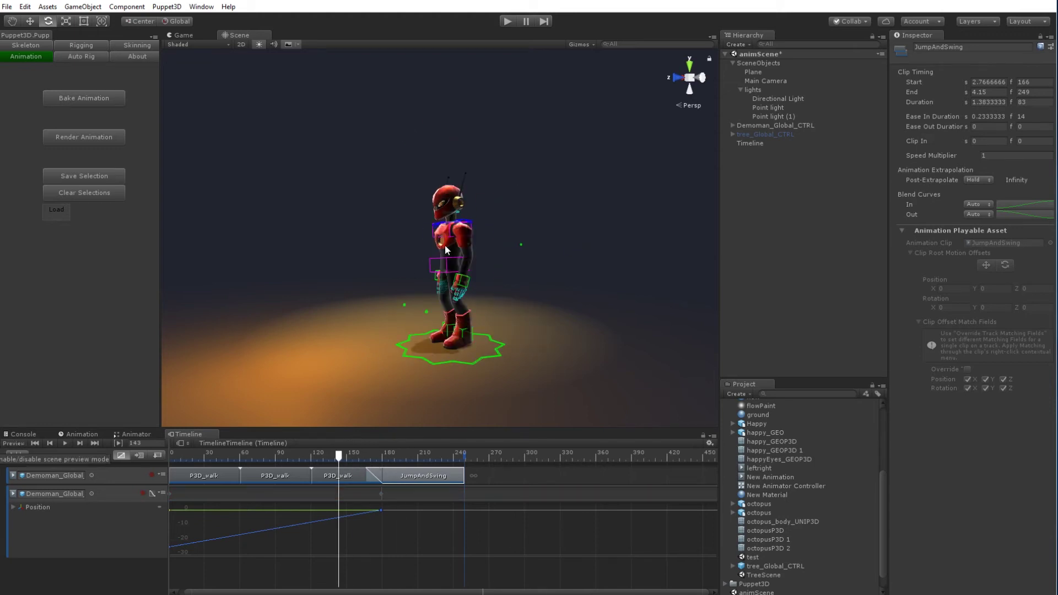
# Activate the tree_Global_CTRL object in the scene.
pyautogui.click(780, 134)
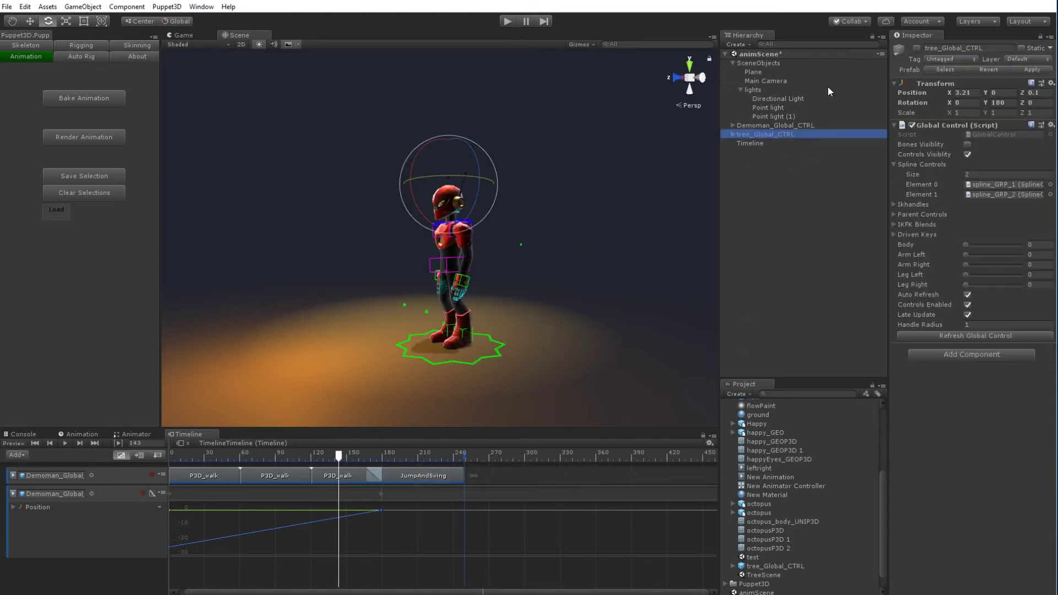
pyautogui.click(916, 48)
pyautogui.keyDown('alt'); pyautogui.moveTo(607, 221); pyautogui.dragTo(551, 270); pyautogui.keyUp('alt')
pyautogui.keyDown('alt'); pyautogui.moveTo(386, 284); pyautogui.dragTo(501, 175, button='right'); pyautogui.keyUp('alt')
# Try moving the branch's spline_Ctrl_6 control and undo the move.
pyautogui.click(460, 163)
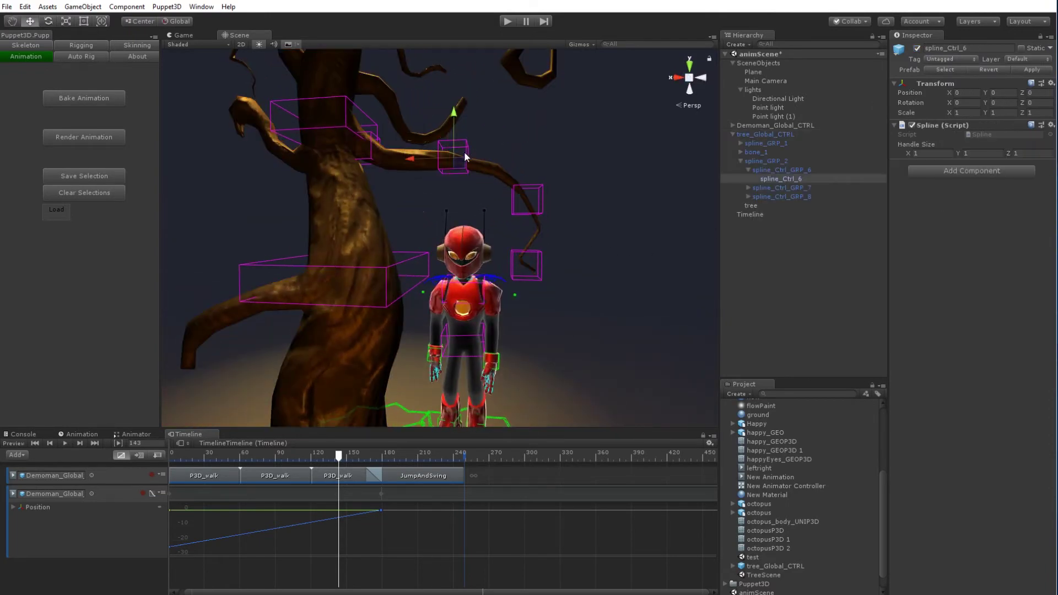
pyautogui.moveTo(460, 164); pyautogui.dragTo(516, 198)
pyautogui.hotkey('ctrl', 'z')
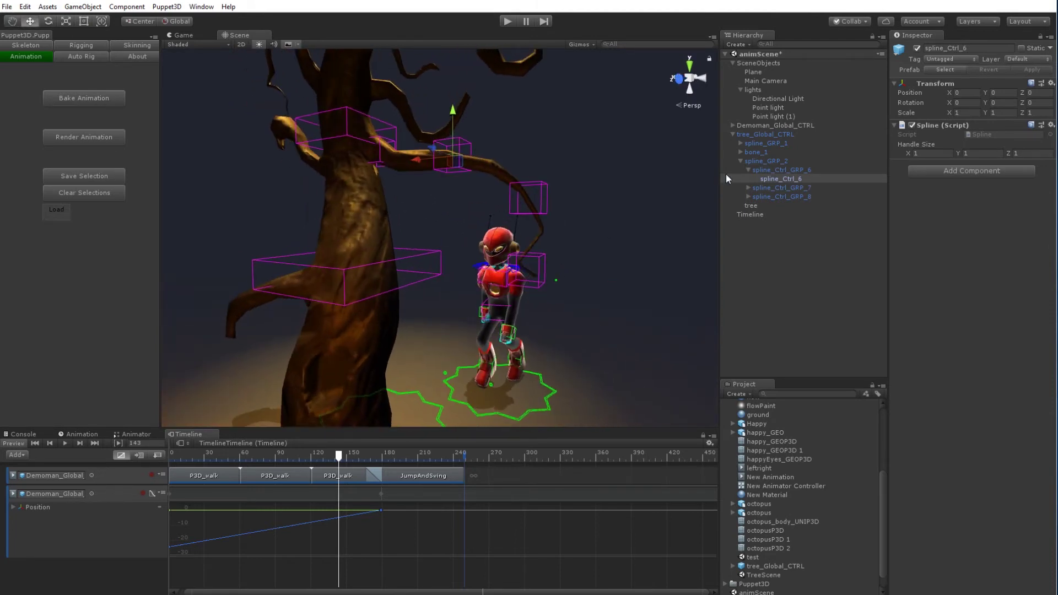
# Add an Animation Track for tree_Global_CTRL and enable recording on it and on the second Demoman track.
pyautogui.click(762, 136)
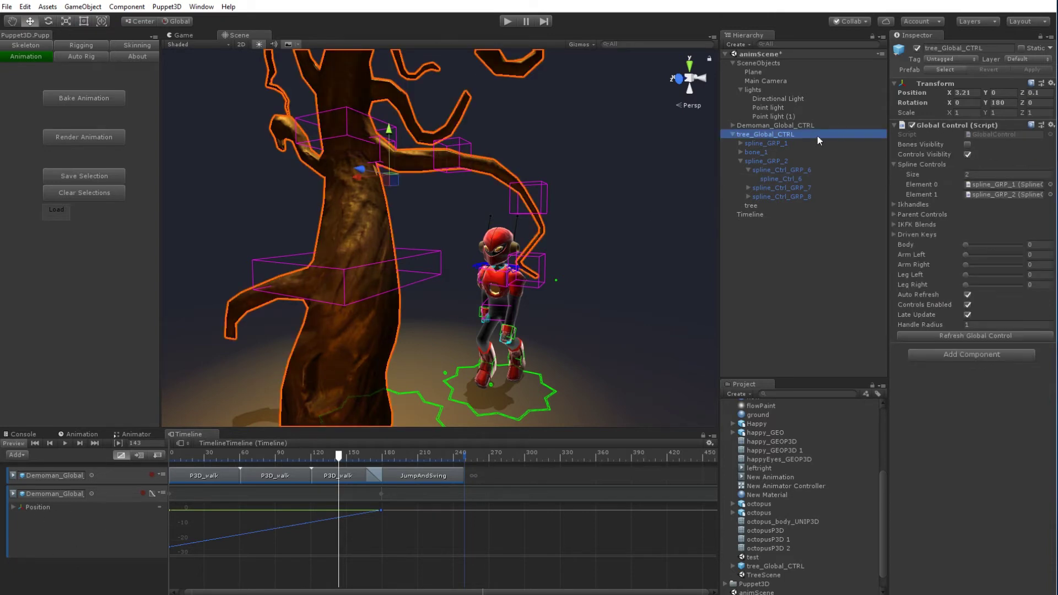
pyautogui.rightClick(61, 583)
pyautogui.click(86, 590)
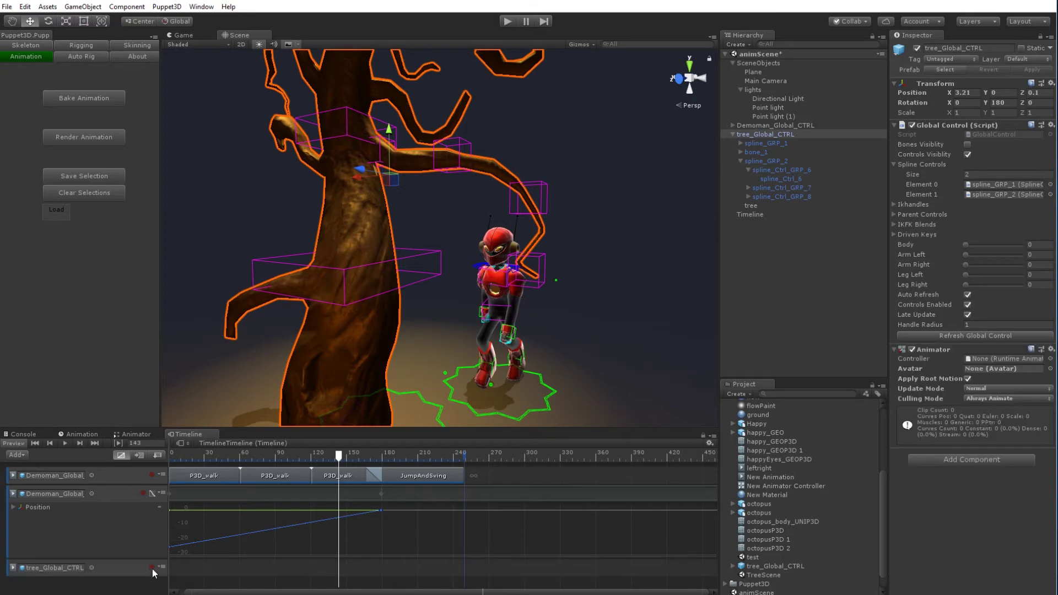
pyautogui.click(145, 494)
pyautogui.click(142, 492)
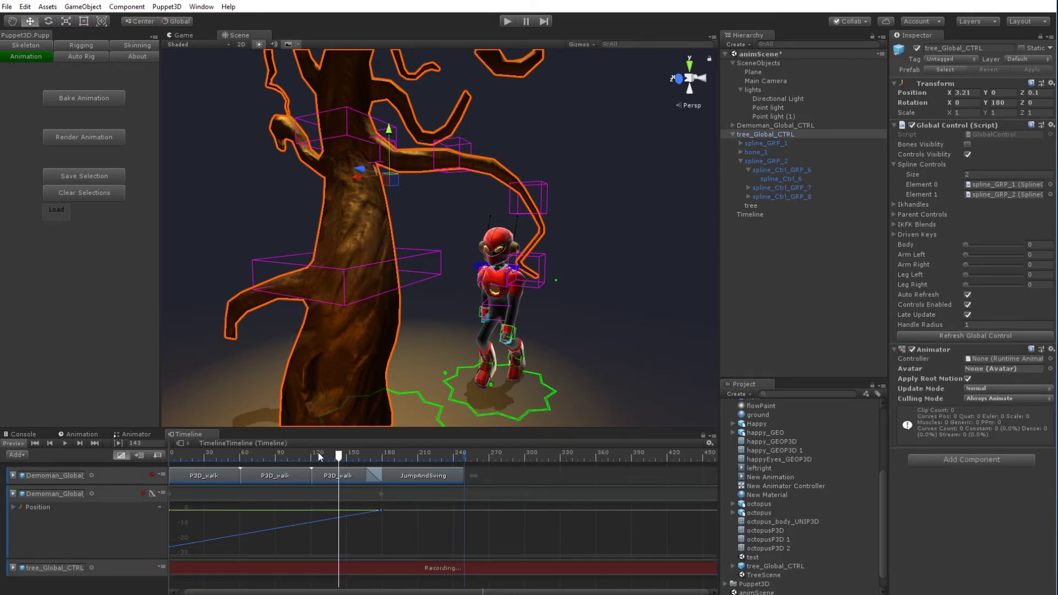
pyautogui.click(142, 492)
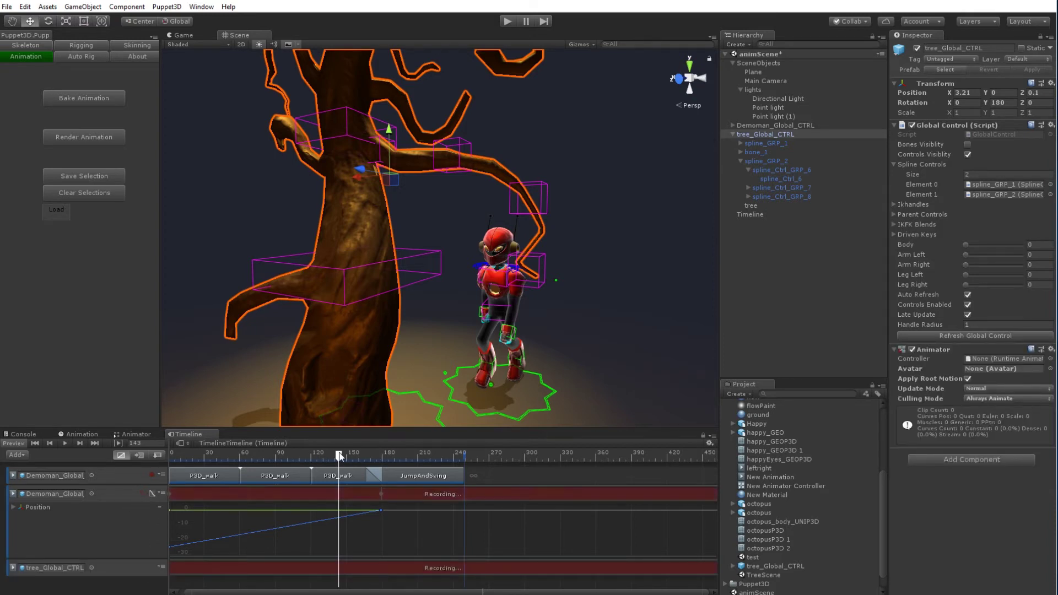
# Turn off preview at frame 184 and move tree_Global_CTRL to X 4.28, Z 3.95.
pyautogui.moveTo(339, 455); pyautogui.dragTo(386, 457)
pyautogui.keyDown('alt'); pyautogui.moveTo(493, 283); pyautogui.dragTo(425, 312); pyautogui.keyUp('alt')
pyautogui.click(15, 444)
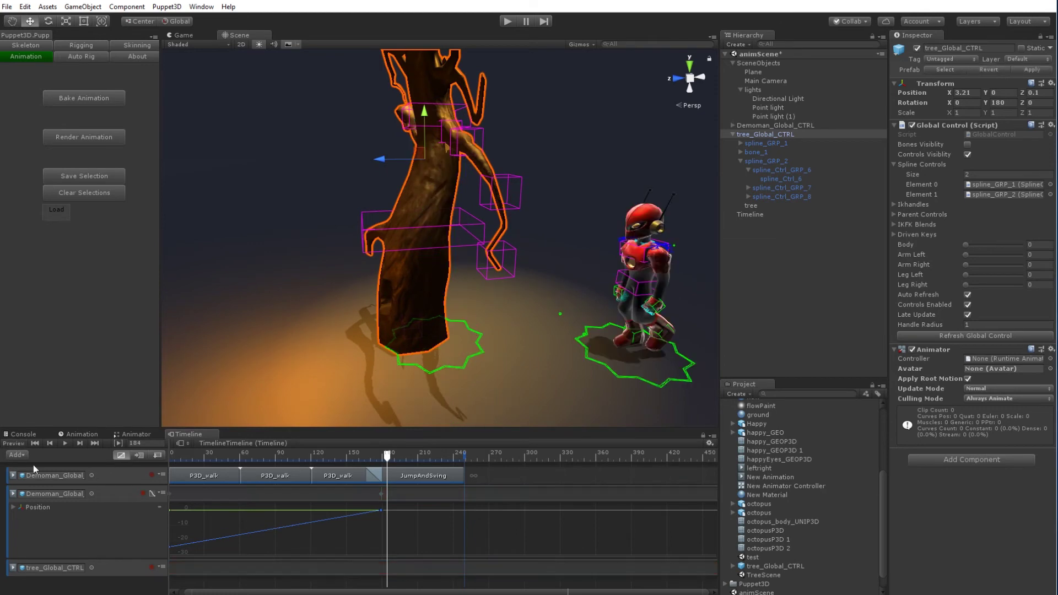
pyautogui.click(765, 135)
pyautogui.moveTo(396, 158); pyautogui.dragTo(299, 162)
pyautogui.keyDown('alt'); pyautogui.moveTo(300, 164); pyautogui.dragTo(331, 168); pyautogui.keyUp('alt')
pyautogui.hotkey('ctrl', 'z')
pyautogui.keyDown('alt'); pyautogui.moveTo(430, 221); pyautogui.dragTo(298, 240); pyautogui.keyUp('alt')
# Scrub the timeline between frames 130 and 189 to check the tree's placement against Demoman's walk and jump.
pyautogui.click(323, 459)
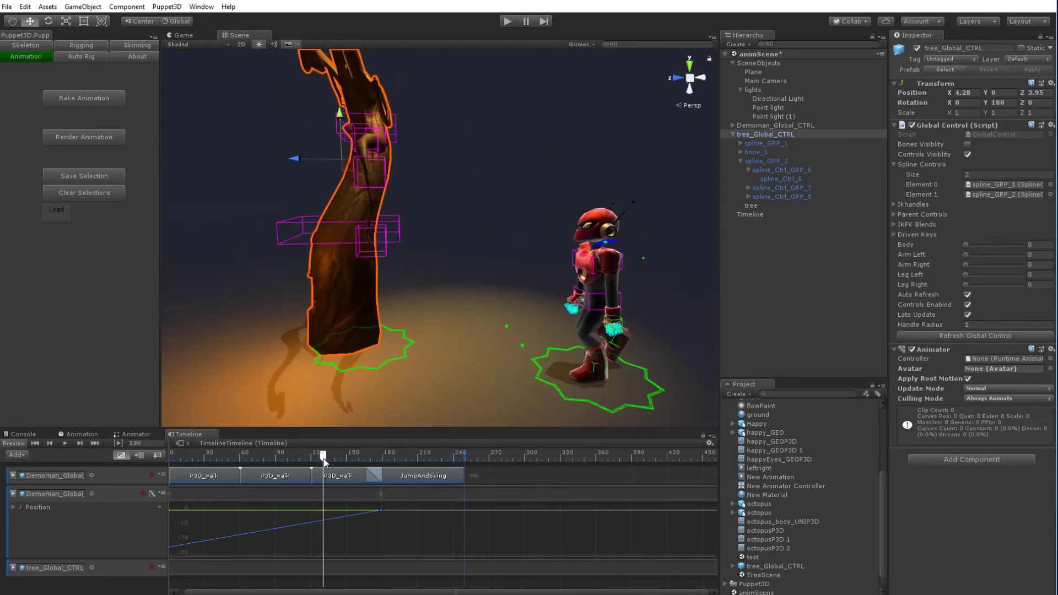
pyautogui.moveTo(324, 459); pyautogui.dragTo(394, 455)
pyautogui.keyDown('alt'); pyautogui.moveTo(439, 383); pyautogui.dragTo(490, 379); pyautogui.keyUp('alt')
pyautogui.keyDown('alt'); pyautogui.moveTo(485, 306); pyautogui.dragTo(446, 323); pyautogui.keyUp('alt')
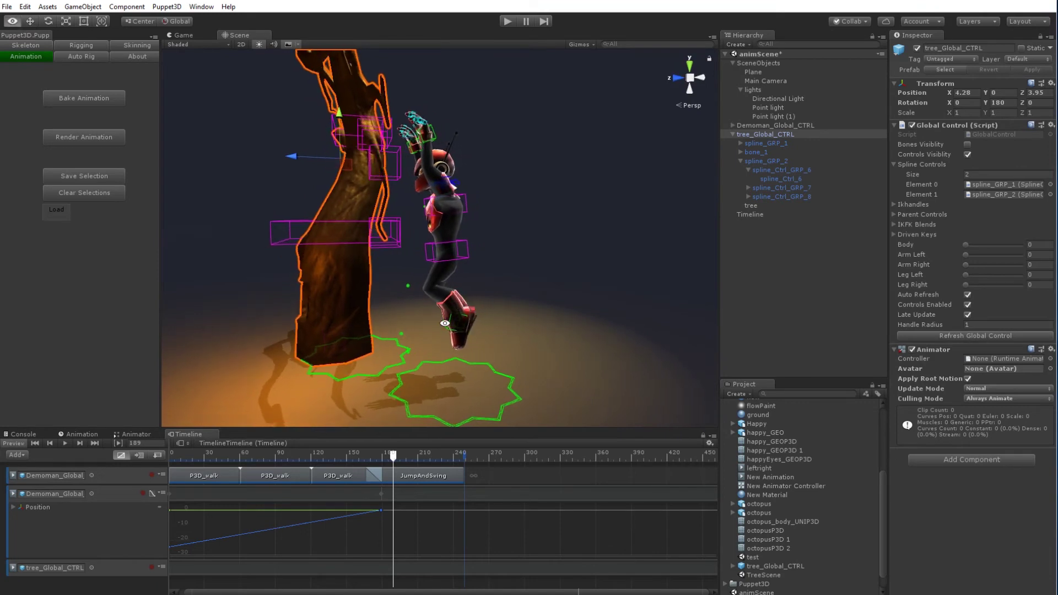
pyautogui.moveTo(385, 458); pyautogui.dragTo(382, 458)
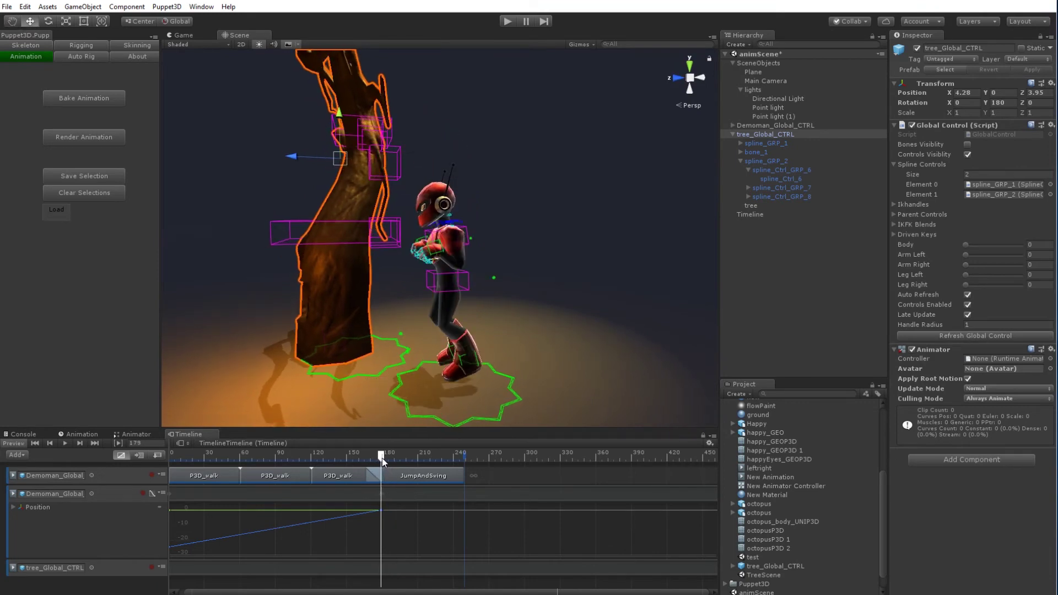
# Enable recording on the second Demoman track and on the tree_Global_CTRL track.
pyautogui.click(144, 494)
pyautogui.click(152, 567)
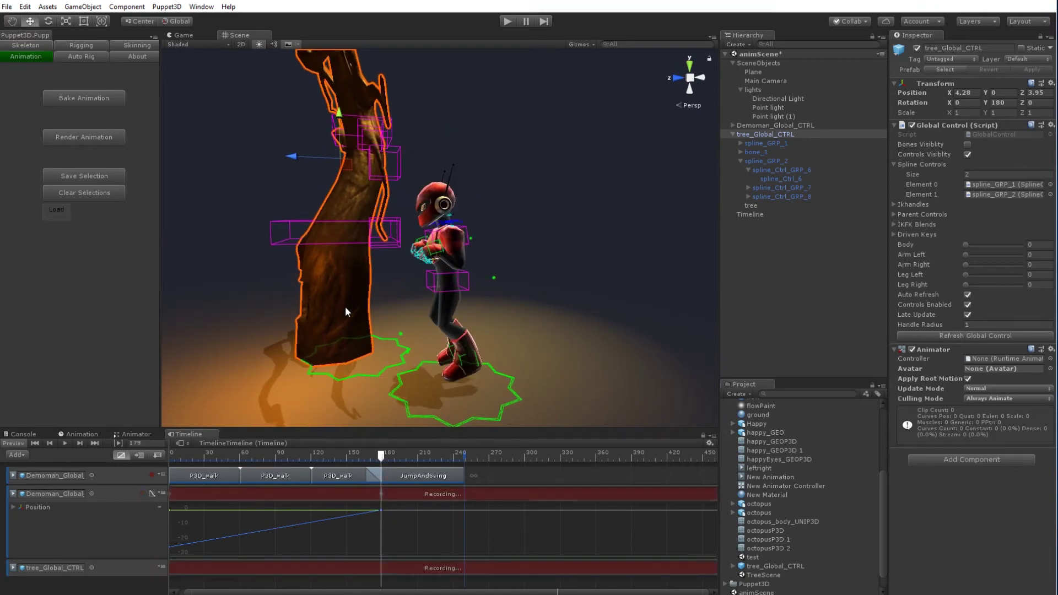
pyautogui.keyDown('alt'); pyautogui.moveTo(393, 242); pyautogui.dragTo(499, 257, button='right'); pyautogui.keyUp('alt')
pyautogui.scroll(-8, 499, 256)
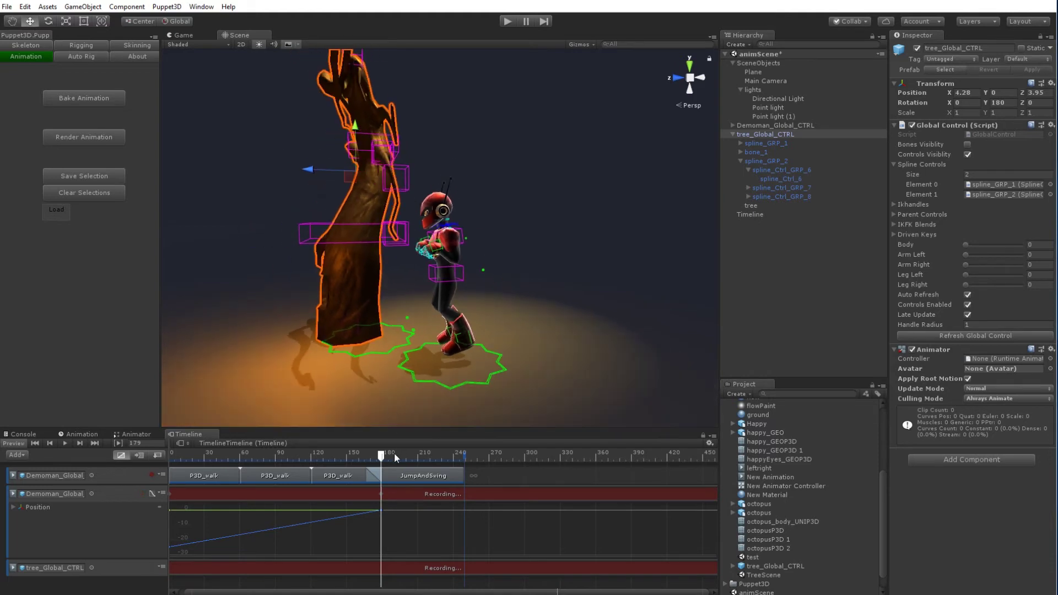
# At frame 185, move Demoman_Global_CTRL to Y -0.09, Z 1.34 so the jump brings the hands closer to the branch.
pyautogui.moveTo(382, 458)
pyautogui.mouseDown()
pyautogui.moveTo(369, 459)
pyautogui.moveTo(383, 455)
pyautogui.mouseUp()
pyautogui.scroll(2, 394, 533)
pyautogui.scroll(3, 394, 527)
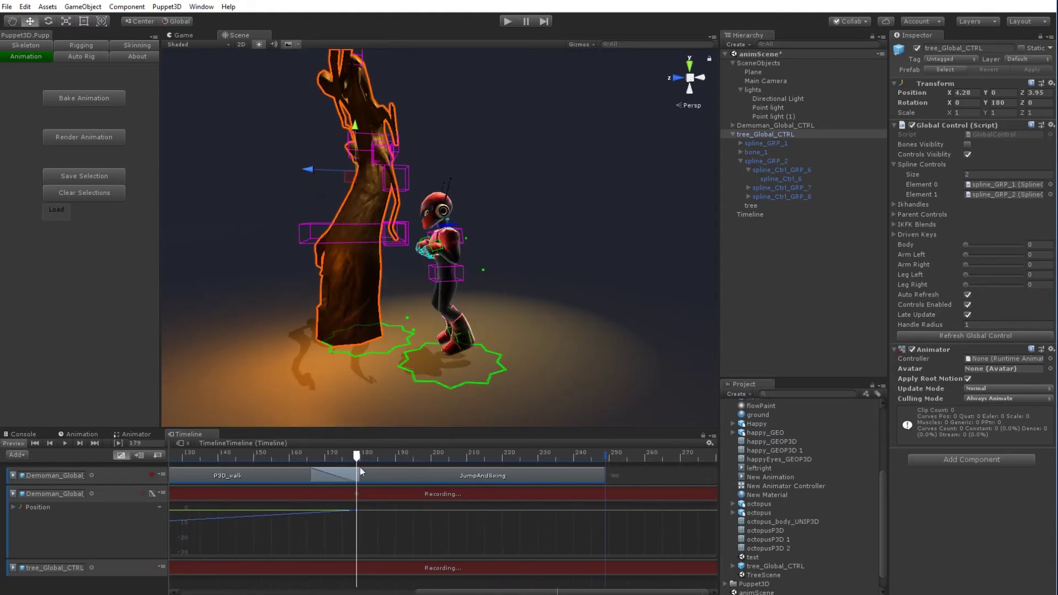
pyautogui.moveTo(359, 455); pyautogui.dragTo(389, 456)
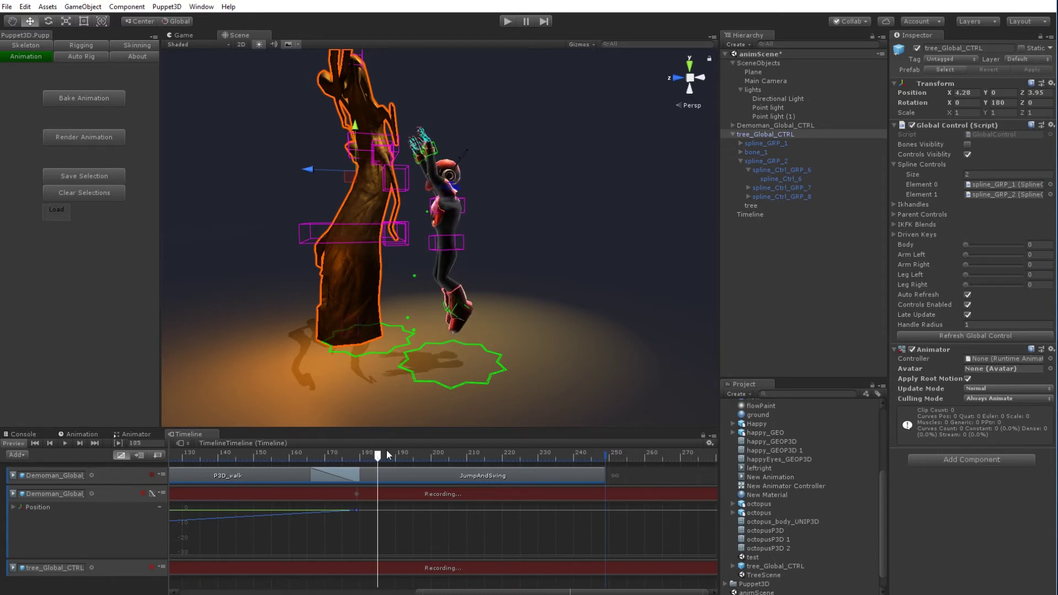
pyautogui.click(488, 351)
pyautogui.keyDown('alt'); pyautogui.moveTo(488, 351); pyautogui.dragTo(425, 331); pyautogui.keyUp('alt')
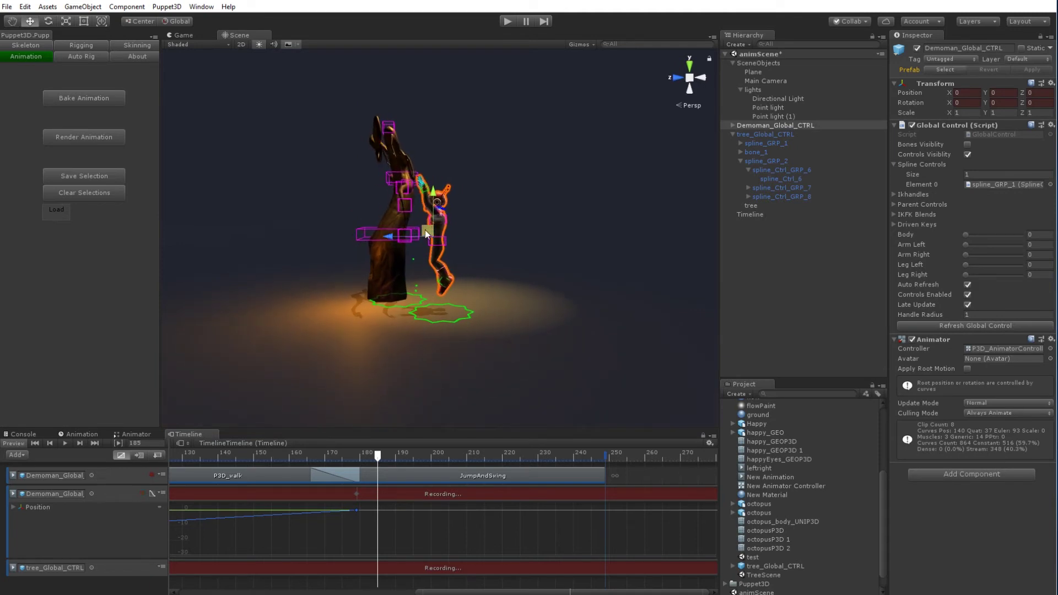
pyautogui.moveTo(425, 231); pyautogui.dragTo(407, 232)
# Turn off preview and move tree_Global_CTRL to X 2.94 so the branch lies above Demoman.
pyautogui.keyDown('alt'); pyautogui.moveTo(406, 233); pyautogui.dragTo(375, 259, button='right'); pyautogui.keyUp('alt')
pyautogui.keyDown('alt'); pyautogui.moveTo(375, 259); pyautogui.dragTo(574, 291); pyautogui.keyUp('alt')
pyautogui.keyDown('alt'); pyautogui.moveTo(495, 289); pyautogui.dragTo(524, 312); pyautogui.keyUp('alt')
pyautogui.click(15, 444)
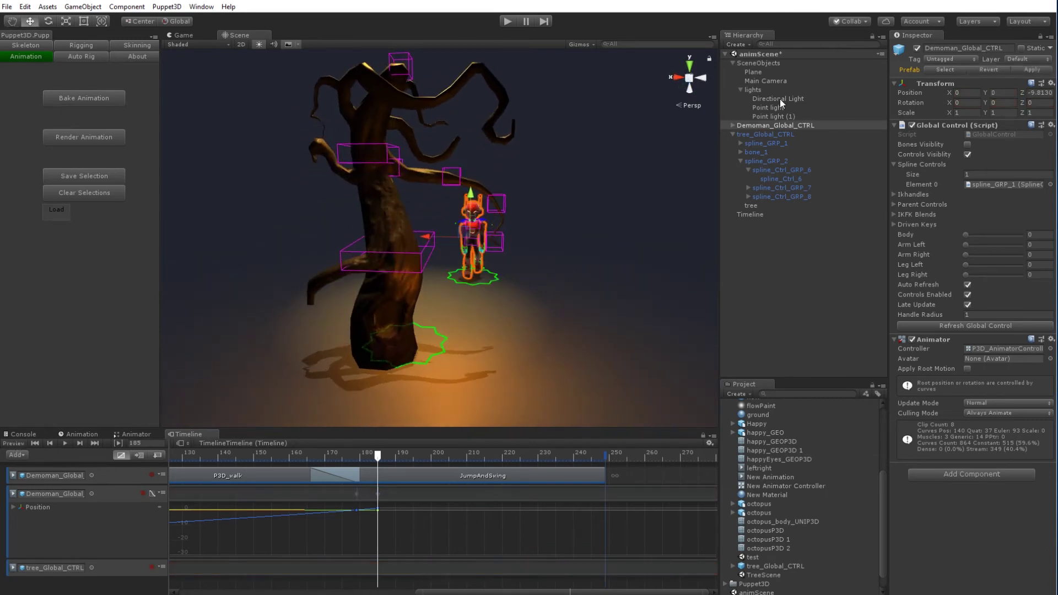
pyautogui.click(750, 133)
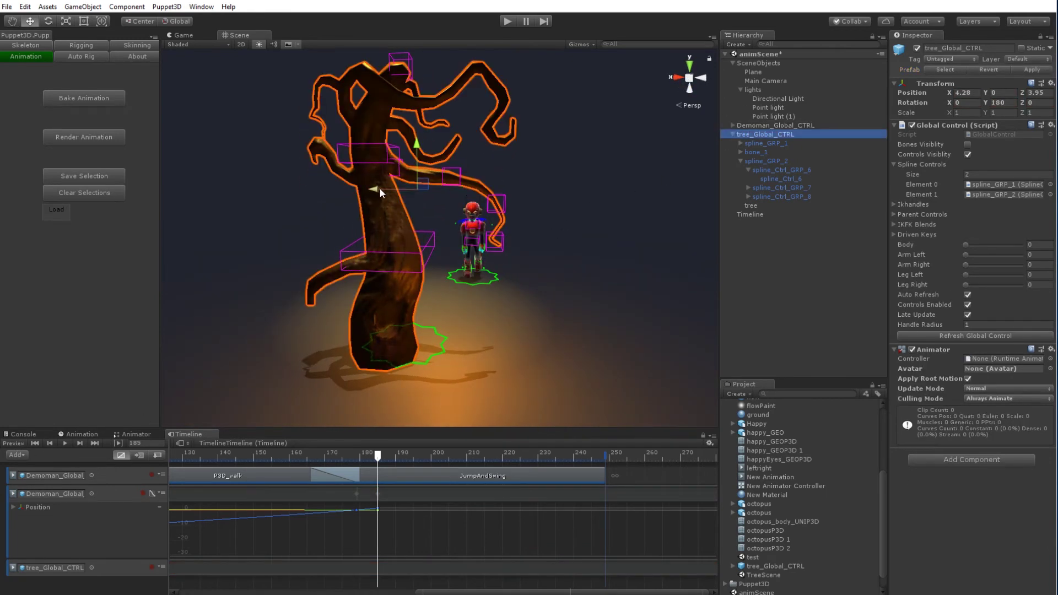
pyautogui.moveTo(379, 189); pyautogui.dragTo(403, 188)
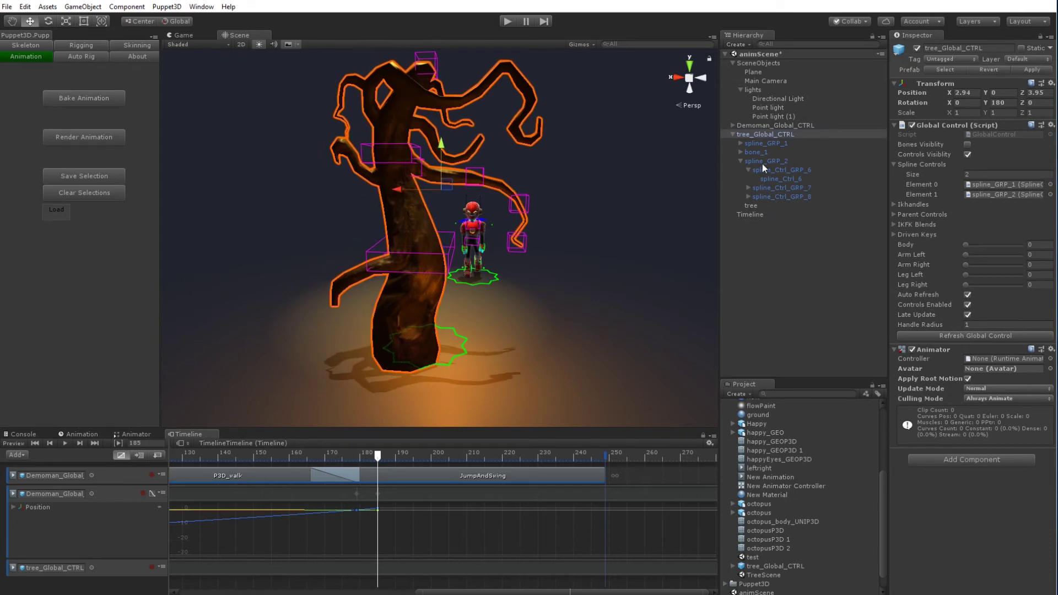
# Try lowering Demoman_Global_CTRL to Y -0.87 and shifting it to Z 1.47 at frame 195.
pyautogui.click(774, 122)
pyautogui.moveTo(339, 458); pyautogui.dragTo(384, 464)
pyautogui.keyDown('alt'); pyautogui.moveTo(529, 287); pyautogui.dragTo(342, 293); pyautogui.keyUp('alt')
pyautogui.keyDown('alt'); pyautogui.moveTo(342, 293); pyautogui.dragTo(558, 326, button='right'); pyautogui.keyUp('alt')
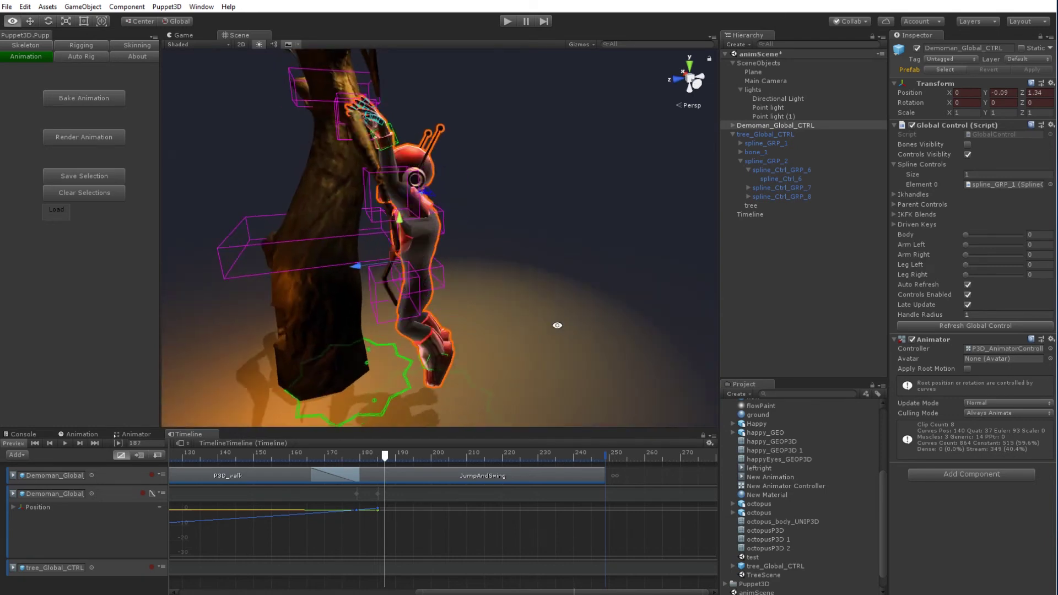
pyautogui.moveTo(558, 325)
pyautogui.keyDown('alt'); pyautogui.mouseDown()
pyautogui.moveTo(572, 346)
pyautogui.moveTo(544, 335)
pyautogui.mouseUp(); pyautogui.keyUp('alt')
pyautogui.moveTo(375, 458); pyautogui.dragTo(413, 458)
pyautogui.keyDown('alt'); pyautogui.moveTo(450, 328); pyautogui.dragTo(431, 276); pyautogui.keyUp('alt')
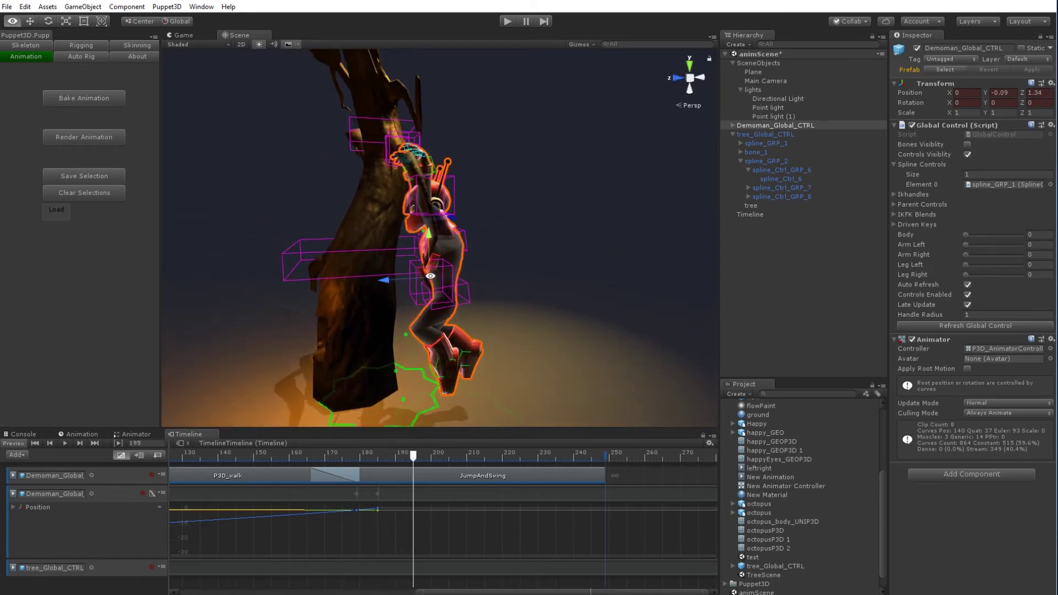
pyautogui.moveTo(431, 239); pyautogui.dragTo(430, 259)
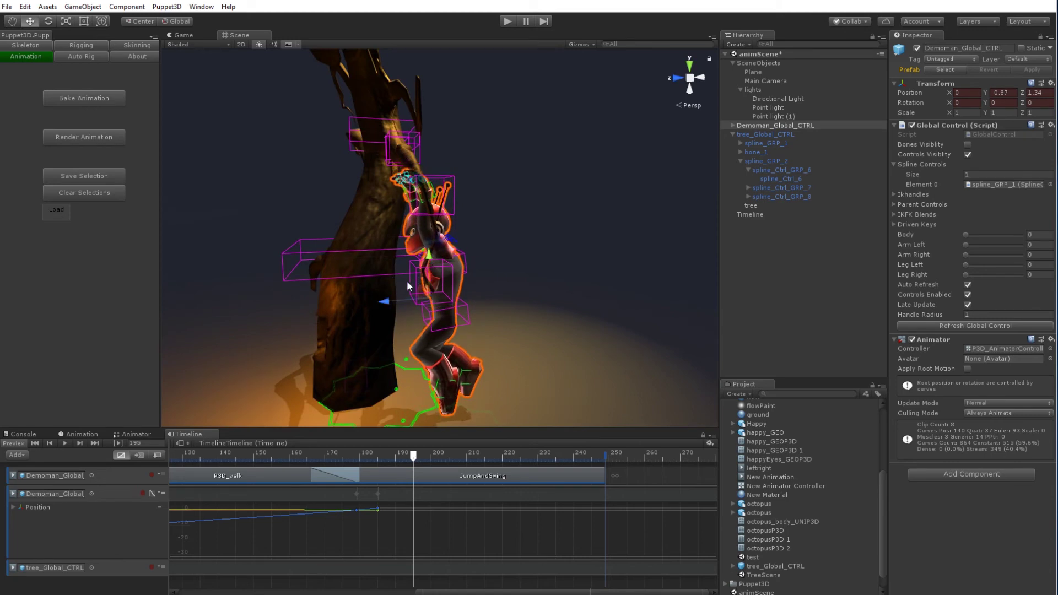
pyautogui.moveTo(385, 302); pyautogui.dragTo(381, 302)
pyautogui.keyDown('alt'); pyautogui.moveTo(381, 297); pyautogui.dragTo(504, 241); pyautogui.keyUp('alt')
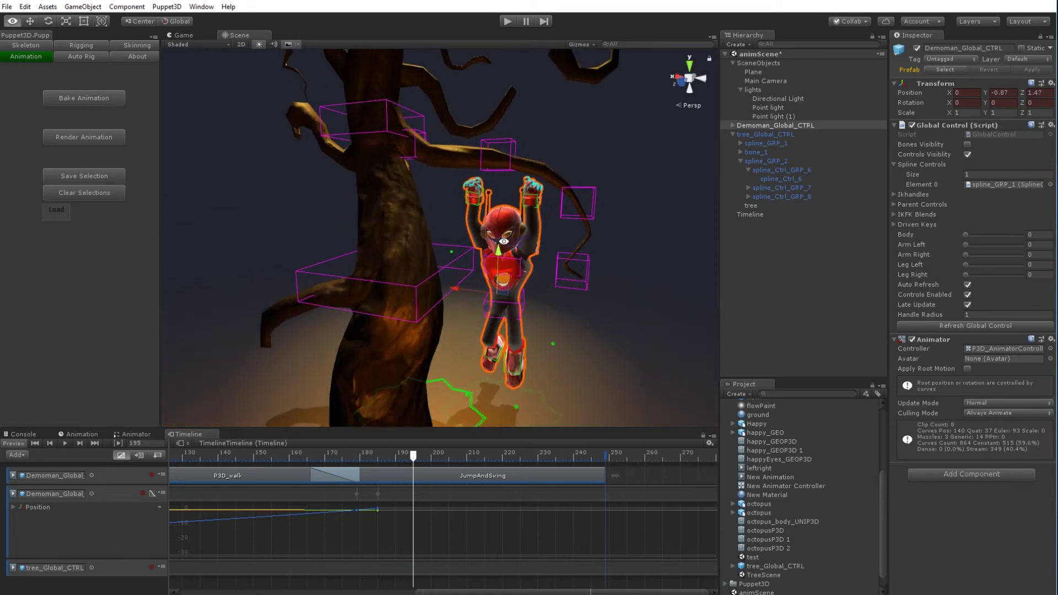
# Enable recording on the override Demoman and tree tracks, and break the prefab instance of tree_Global_CTRL.
pyautogui.click(514, 148)
pyautogui.click(511, 145)
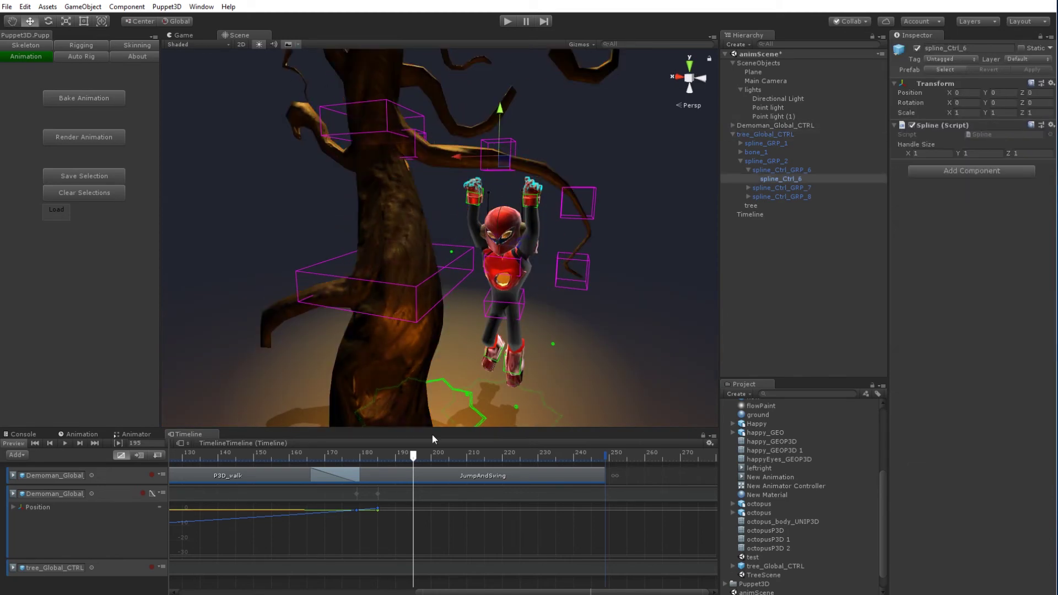
pyautogui.moveTo(405, 464); pyautogui.dragTo(389, 458)
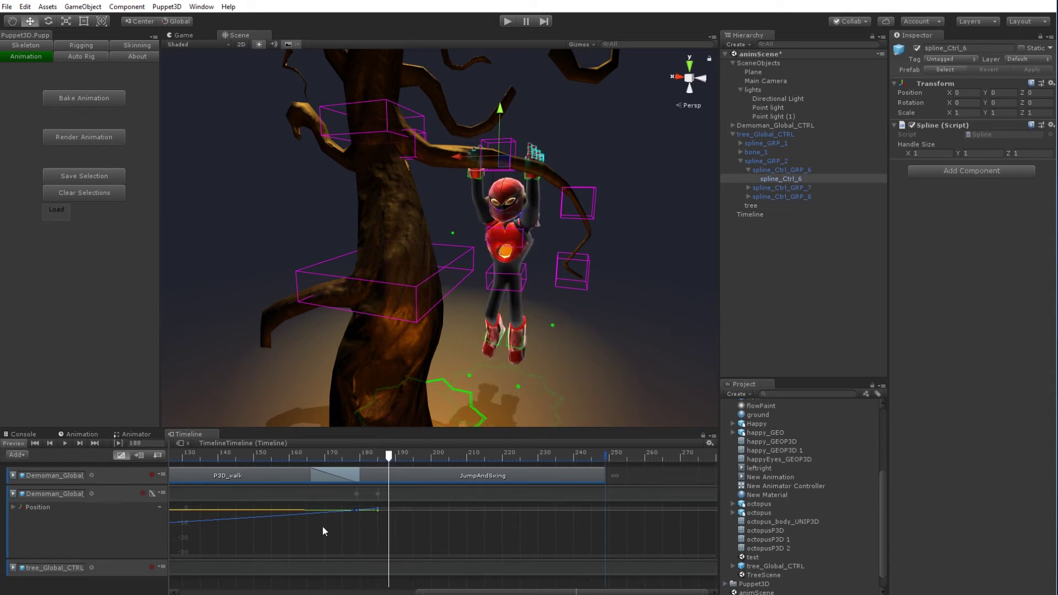
pyautogui.click(144, 494)
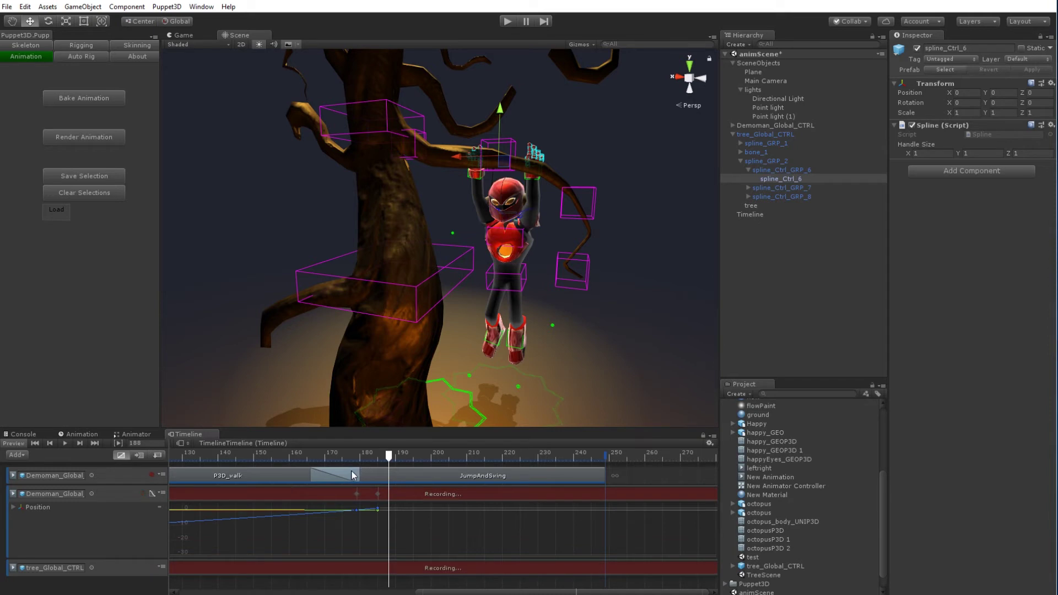
pyautogui.moveTo(388, 456); pyautogui.dragTo(428, 461)
pyautogui.moveTo(503, 380); pyautogui.dragTo(495, 321, button='middle')
pyautogui.click(471, 361)
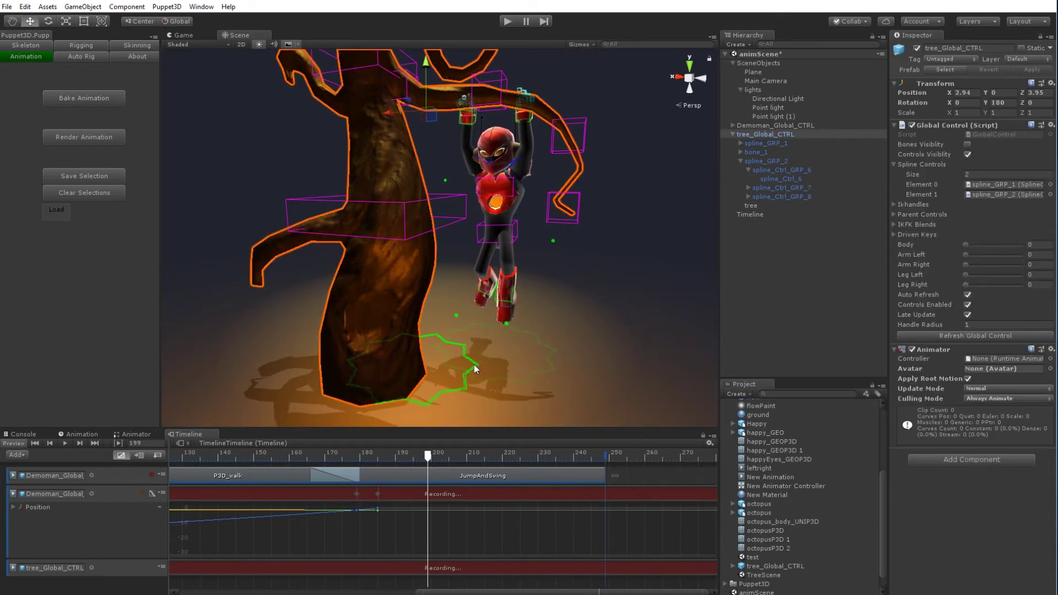
pyautogui.click(753, 126)
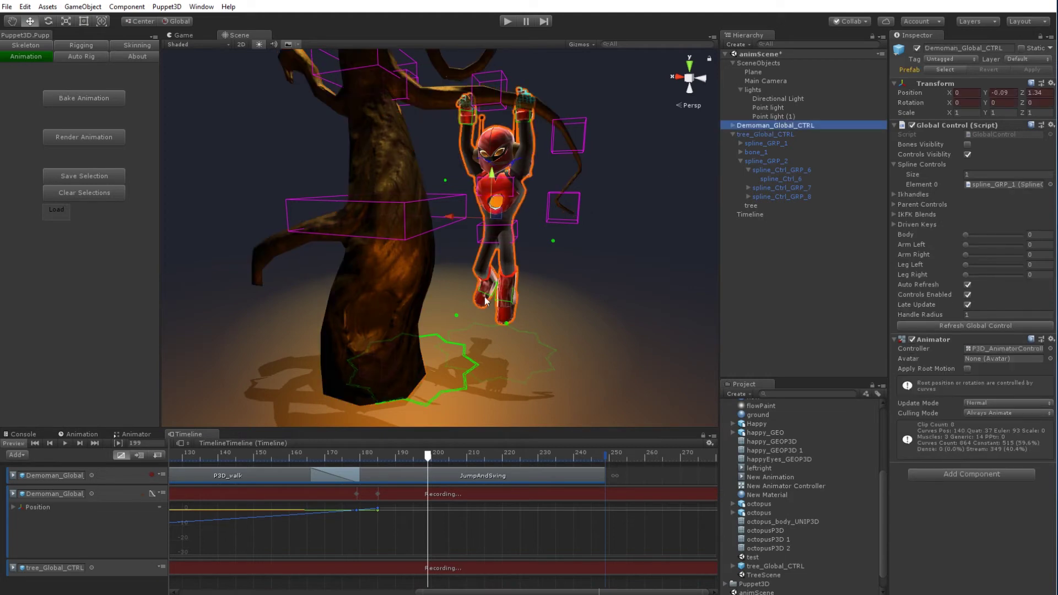
pyautogui.click(770, 134)
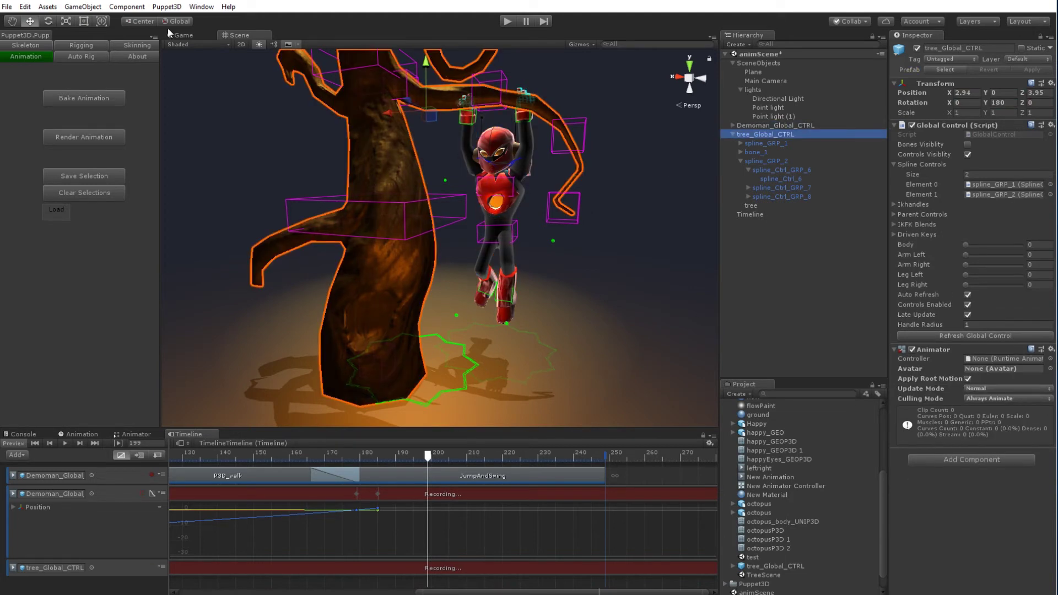
pyautogui.click(75, 7)
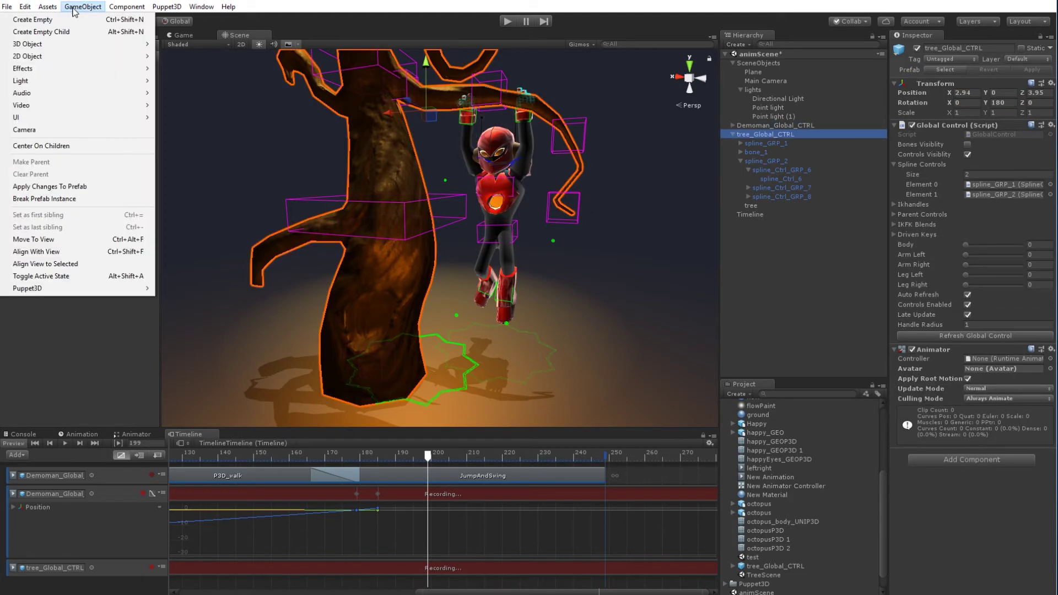
pyautogui.click(60, 199)
# Lower Demoman_Global_CTRL slightly at frame 197 to record his hanging position.
pyautogui.moveTo(424, 459)
pyautogui.mouseDown()
pyautogui.moveTo(366, 459)
pyautogui.moveTo(420, 456)
pyautogui.mouseUp()
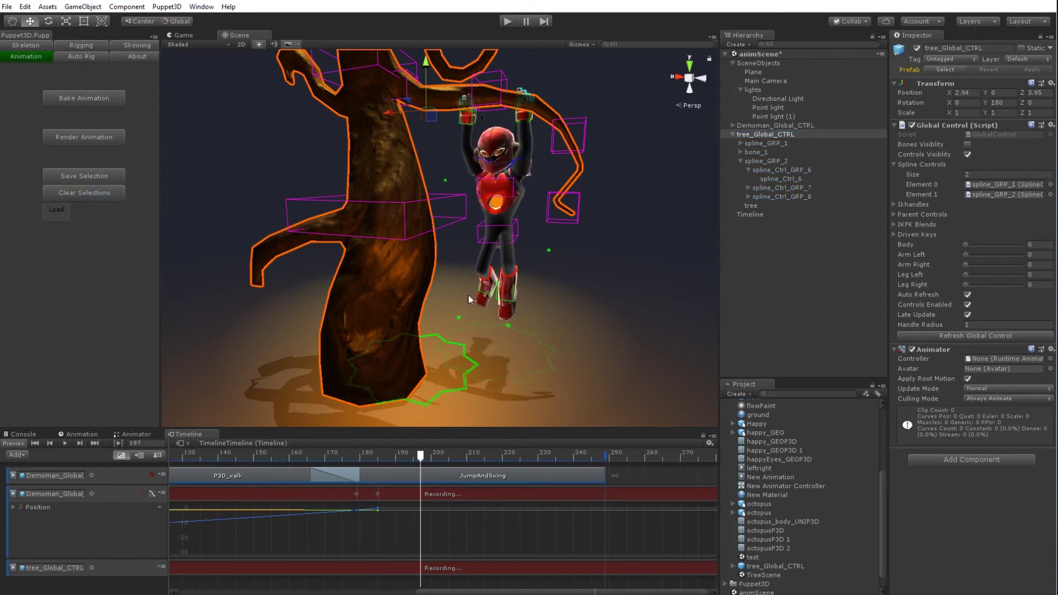
pyautogui.click(772, 127)
pyautogui.moveTo(494, 177); pyautogui.dragTo(494, 191)
# Key the position of the branch's spline_Ctrl_6 at frame 187, and pull the control down at frame 197.
pyautogui.moveTo(403, 455)
pyautogui.mouseDown()
pyautogui.moveTo(357, 455)
pyautogui.moveTo(386, 450)
pyautogui.mouseUp()
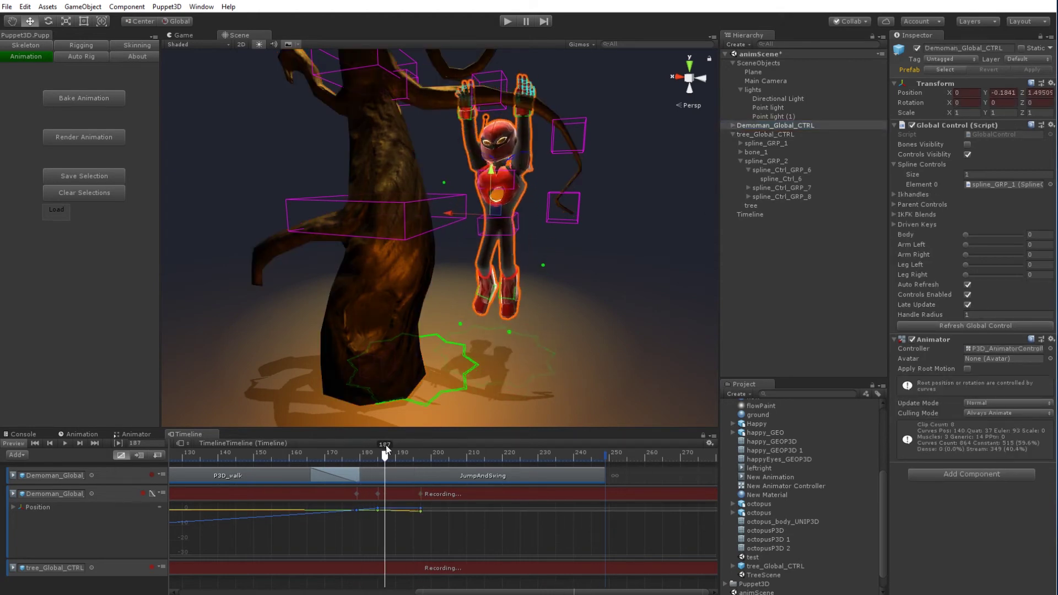
pyautogui.click(501, 81)
pyautogui.rightClick(908, 92)
pyautogui.click(920, 98)
pyautogui.click(419, 458)
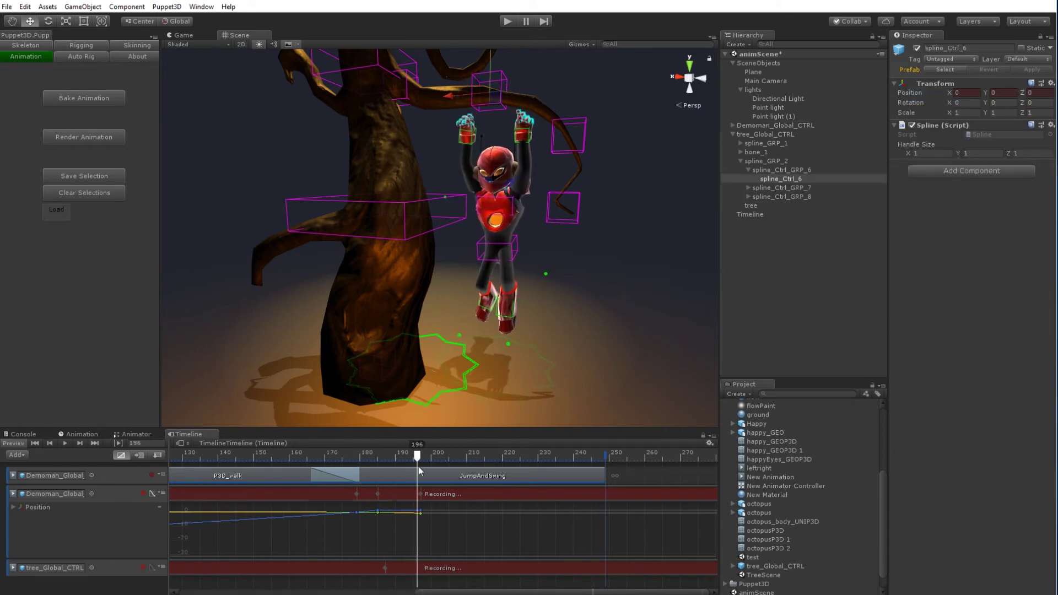
pyautogui.moveTo(490, 67); pyautogui.dragTo(491, 106)
# Key the position of the branch's spline_Ctrl_7 at frame 187, and lower the control to Y -0.53 at frame 197.
pyautogui.click(578, 128)
pyautogui.click(385, 456)
pyautogui.click(941, 103)
pyautogui.click(421, 458)
pyautogui.moveTo(571, 91); pyautogui.dragTo(571, 113)
# Move Demoman_Global_CTRL forward along Z at frame 215 to carry him through the swing.
pyautogui.keyDown('alt'); pyautogui.moveTo(479, 363); pyautogui.dragTo(355, 350); pyautogui.keyUp('alt')
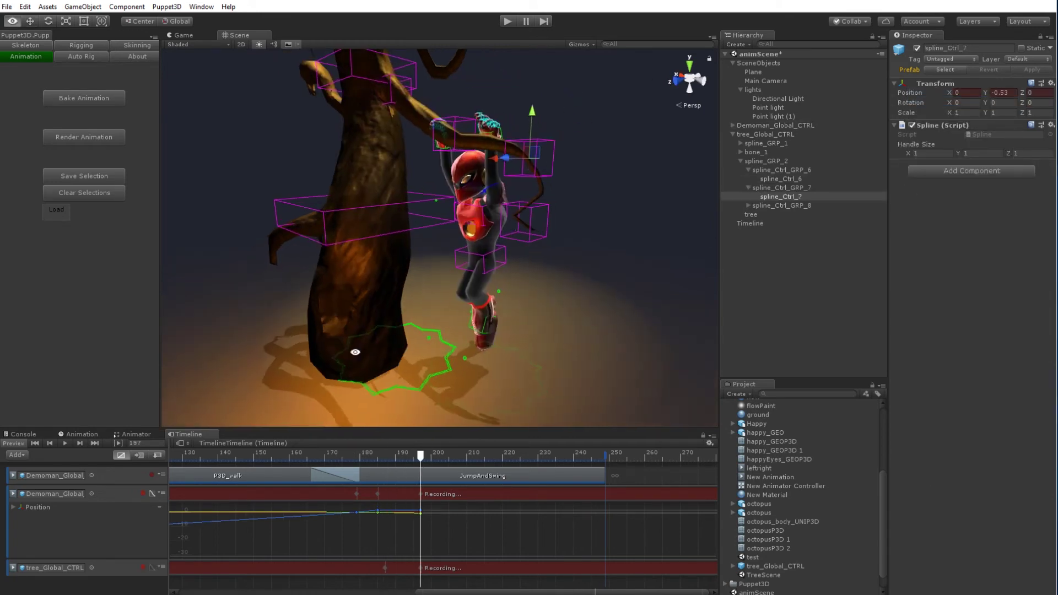
pyautogui.moveTo(353, 456); pyautogui.dragTo(482, 453)
pyautogui.keyDown('alt'); pyautogui.moveTo(496, 331); pyautogui.dragTo(342, 308); pyautogui.keyUp('alt')
pyautogui.moveTo(386, 457); pyautogui.dragTo(484, 463)
pyautogui.click(466, 343)
pyautogui.click(424, 284)
pyautogui.moveTo(386, 205); pyautogui.dragTo(353, 205)
# Reposition the branch's spline control at frame 215 to follow Demoman's hands.
pyautogui.keyDown('alt'); pyautogui.moveTo(309, 215); pyautogui.dragTo(358, 126); pyautogui.keyUp('alt')
pyautogui.click(325, 118)
pyautogui.moveTo(344, 117); pyautogui.dragTo(359, 114)
pyautogui.click(449, 166)
# At frame 230, move Demoman_Global_CTRL forward to Z 10.71 for the landing beyond the tree.
pyautogui.keyDown('alt'); pyautogui.moveTo(386, 221); pyautogui.dragTo(529, 210); pyautogui.keyUp('alt')
pyautogui.moveTo(484, 456); pyautogui.dragTo(539, 456)
pyautogui.keyDown('alt'); pyautogui.moveTo(551, 232); pyautogui.dragTo(386, 242); pyautogui.keyUp('alt')
pyautogui.click(766, 125)
pyautogui.moveTo(386, 205); pyautogui.dragTo(309, 204)
pyautogui.moveTo(353, 259)
pyautogui.keyDown('alt'); pyautogui.mouseDown()
pyautogui.moveTo(407, 260)
pyautogui.moveTo(336, 251)
pyautogui.mouseUp(); pyautogui.keyUp('alt')
# Enlarge the Timeline and the curve area of the second Demoman track.
pyautogui.moveTo(539, 457); pyautogui.dragTo(538, 518)
pyautogui.moveTo(552, 428); pyautogui.dragTo(553, 324)
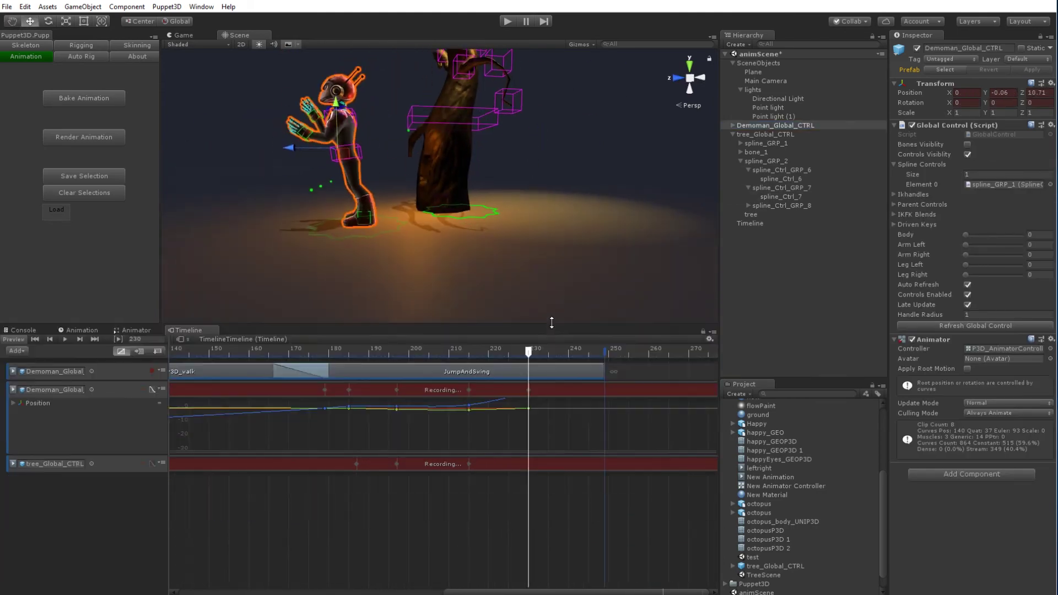
pyautogui.click(748, 354)
pyautogui.doubleClick(368, 386)
pyautogui.click(189, 330)
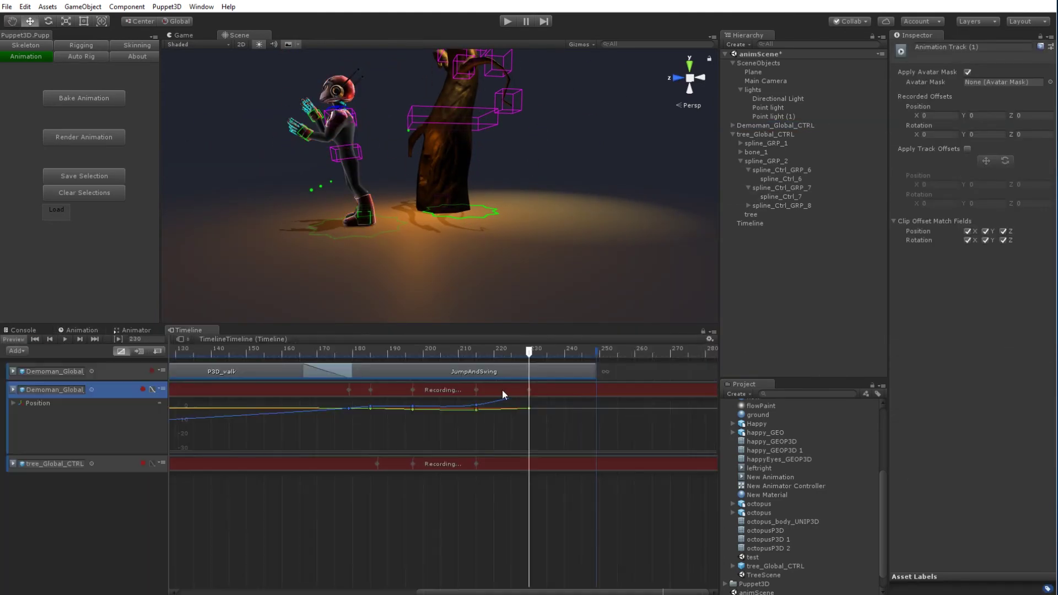
pyautogui.scroll(1, 478, 413)
pyautogui.moveTo(543, 453); pyautogui.dragTo(575, 554)
pyautogui.scroll(2, 585, 518)
# Around frame 230, move Demoman_Global_CTRL to about Z 8.56 and tilt it about -21° in X, keying its rotation at frame 215.
pyautogui.press('space')
pyautogui.moveTo(457, 351); pyautogui.dragTo(527, 352)
pyautogui.click(776, 125)
pyautogui.moveTo(359, 146); pyautogui.dragTo(403, 140)
pyautogui.press('e')
pyautogui.click(456, 351)
pyautogui.rightClick(911, 102)
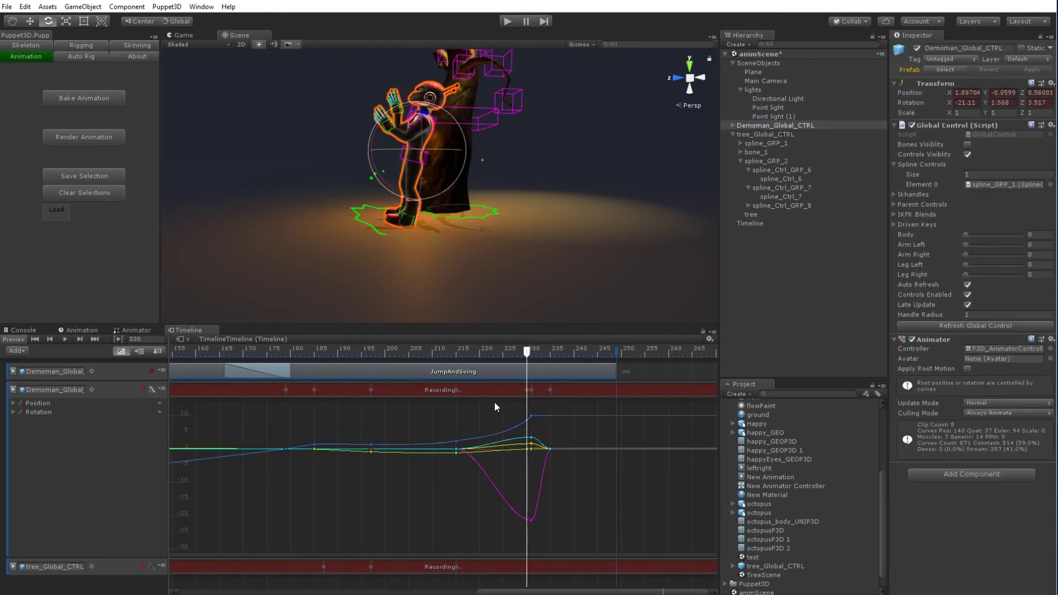
pyautogui.click(494, 351)
pyautogui.moveTo(518, 379); pyautogui.dragTo(462, 355)
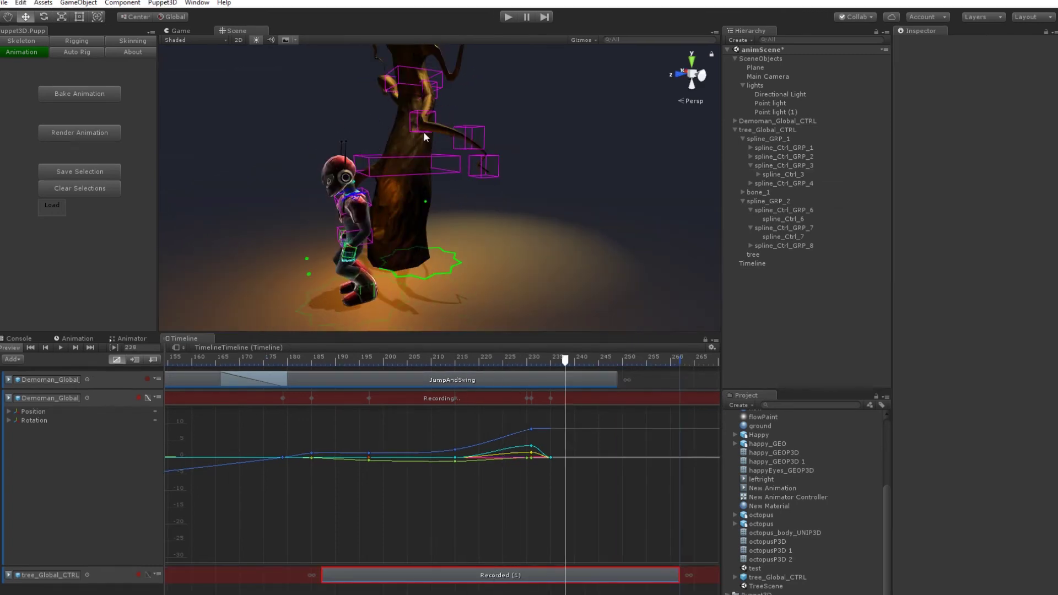
# Reposition spline_Ctrl_6 and spline_Ctrl_7 between frames 238 and 251 to make the branch spring back after the release.
pyautogui.click(459, 109)
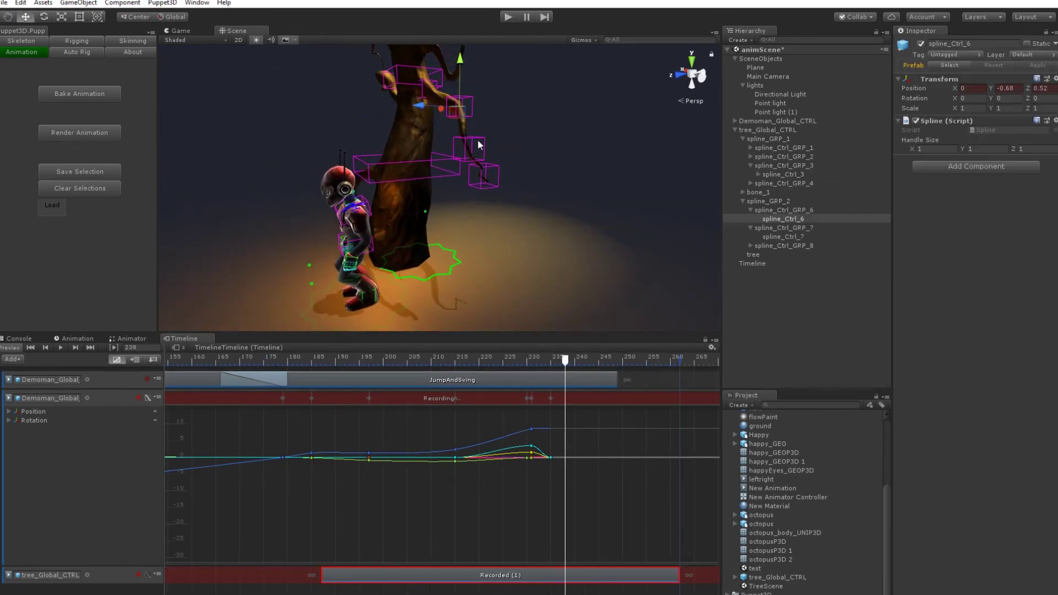
pyautogui.click(478, 141)
pyautogui.moveTo(433, 134); pyautogui.dragTo(441, 140)
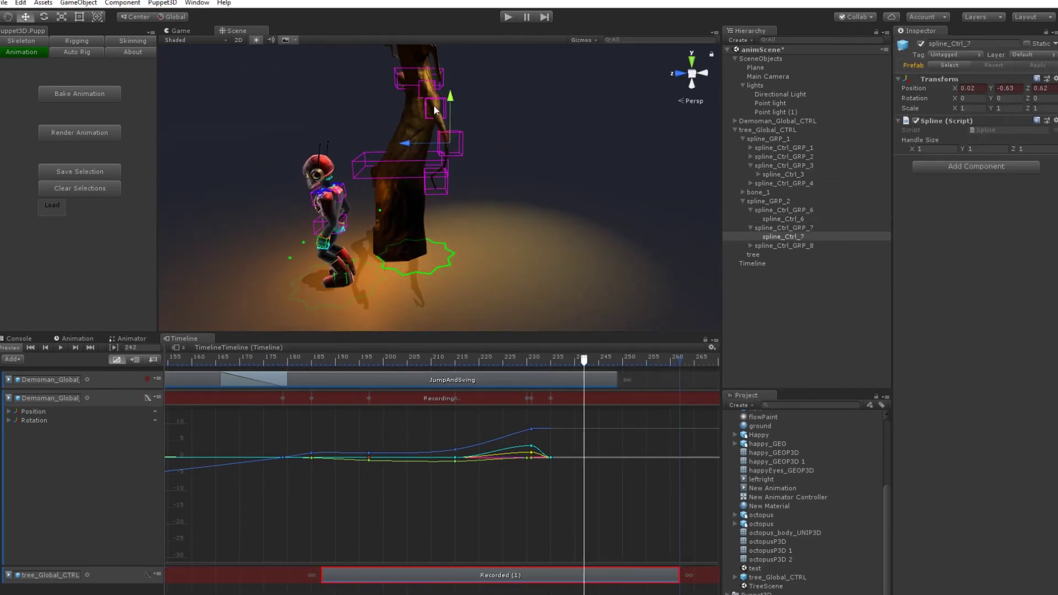
pyautogui.keyDown('shift'); pyautogui.click(435, 110); pyautogui.keyUp('shift')
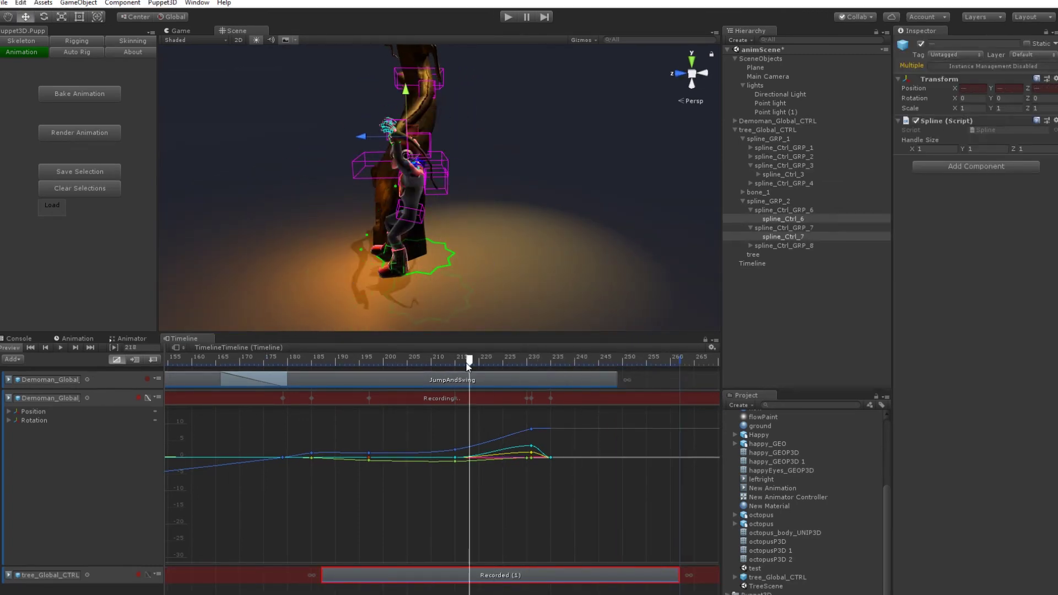
pyautogui.moveTo(432, 103); pyautogui.dragTo(427, 109)
pyautogui.moveTo(589, 360); pyautogui.dragTo(627, 360)
pyautogui.click(1010, 91)
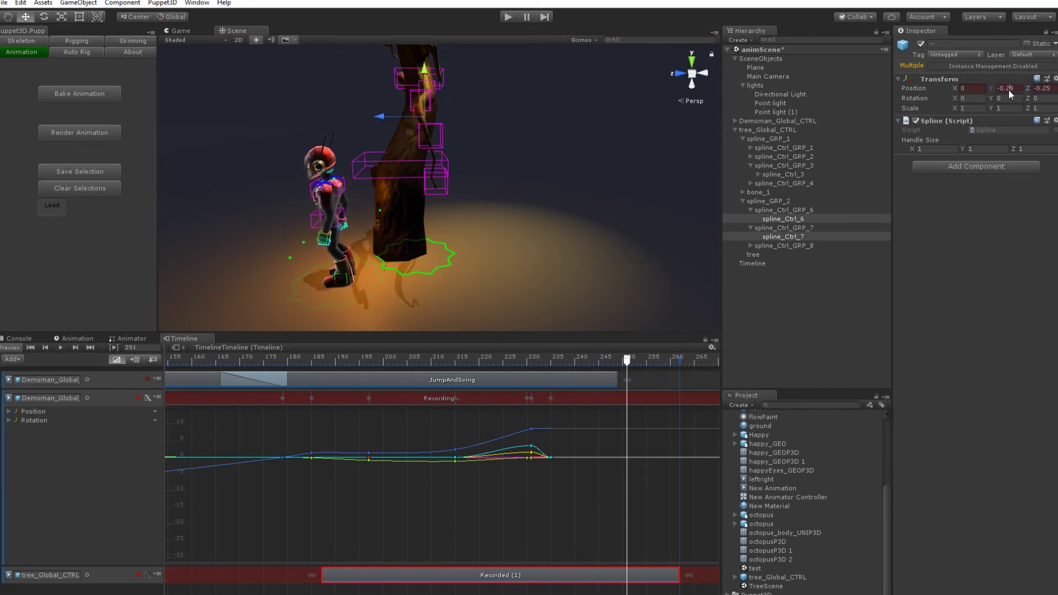
# Add the P3D_idle animation clip to the first Demoman track and blend it with the end of JumpAndSwing.
pyautogui.moveTo(374, 380); pyautogui.dragTo(159, 360)
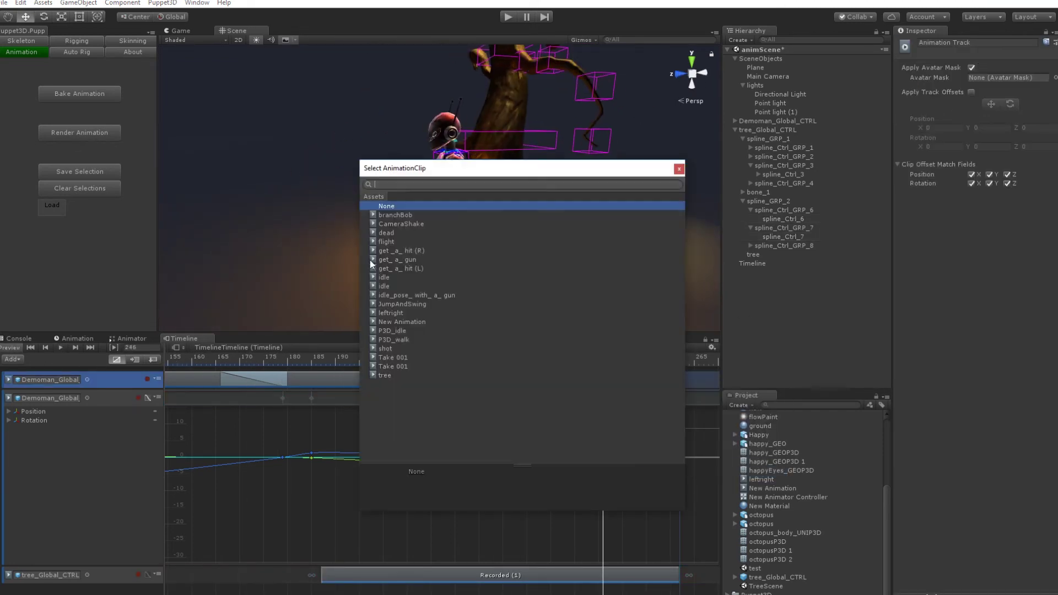
pyautogui.write('idle')
pyautogui.doubleClick(376, 254)
pyautogui.moveTo(391, 385); pyautogui.dragTo(382, 384)
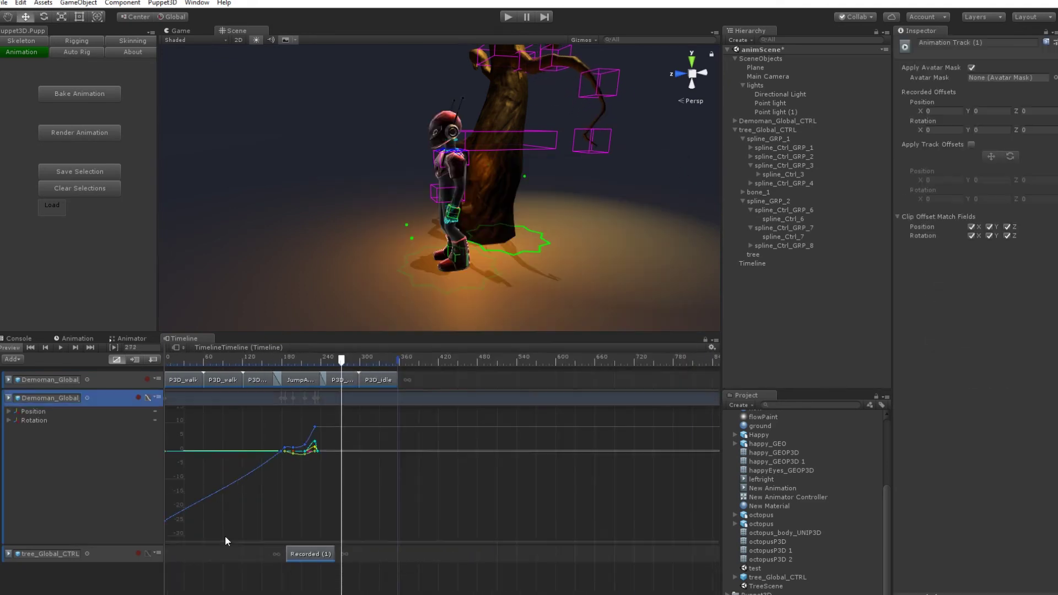
# Record follow-through positions for the branch tip control spline_Ctrl_8 on the tree track between frames 225 and 247.
pyautogui.click(30, 347)
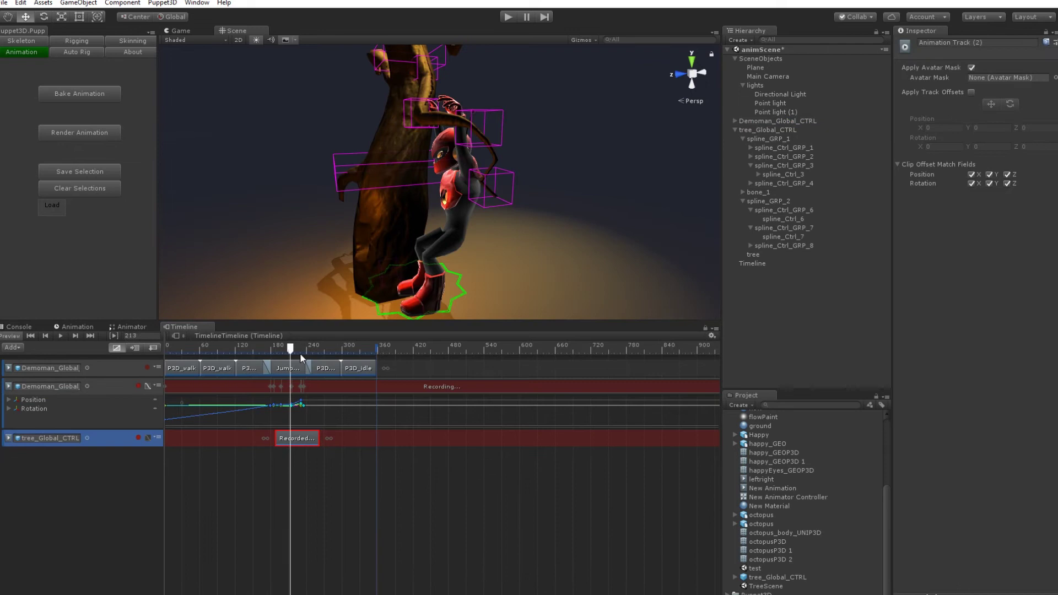
pyautogui.moveTo(289, 348); pyautogui.dragTo(281, 349)
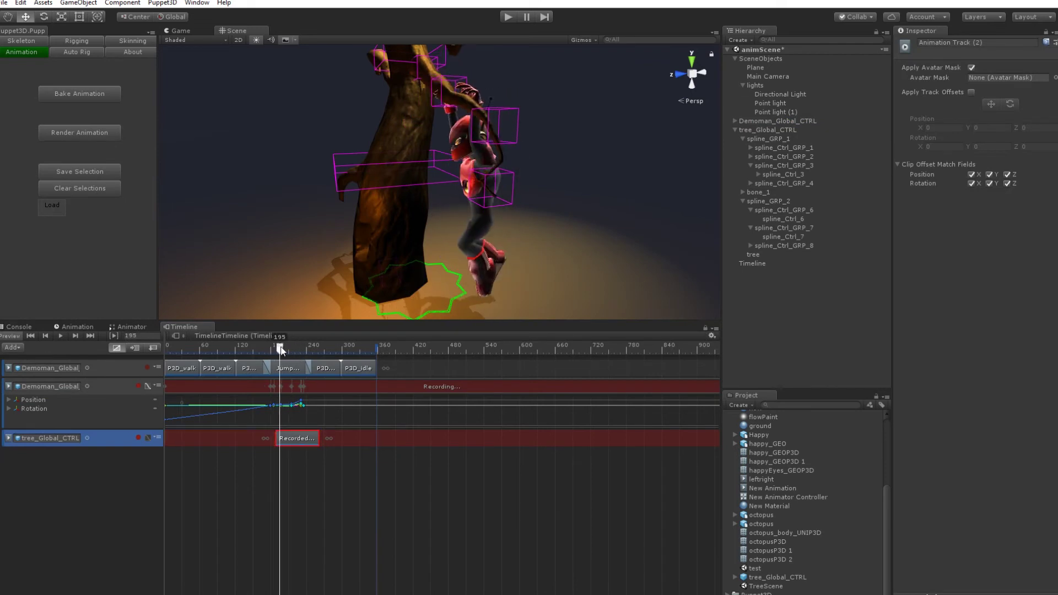
pyautogui.moveTo(281, 350); pyautogui.dragTo(309, 355)
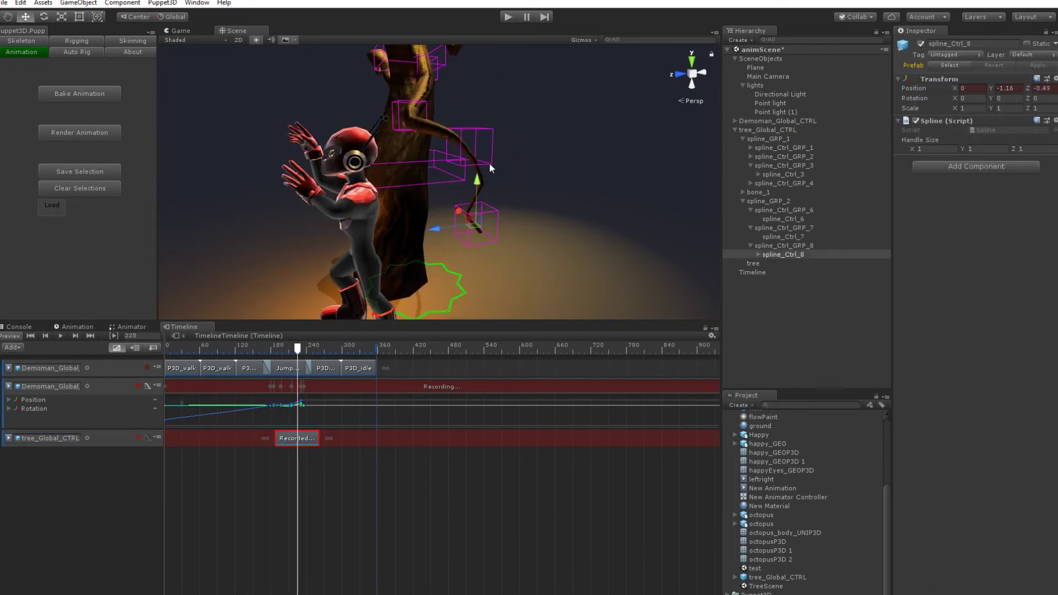
pyautogui.click(490, 153)
pyautogui.click(484, 219)
pyautogui.moveTo(436, 210); pyautogui.dragTo(456, 209)
pyautogui.moveTo(310, 350); pyautogui.dragTo(314, 351)
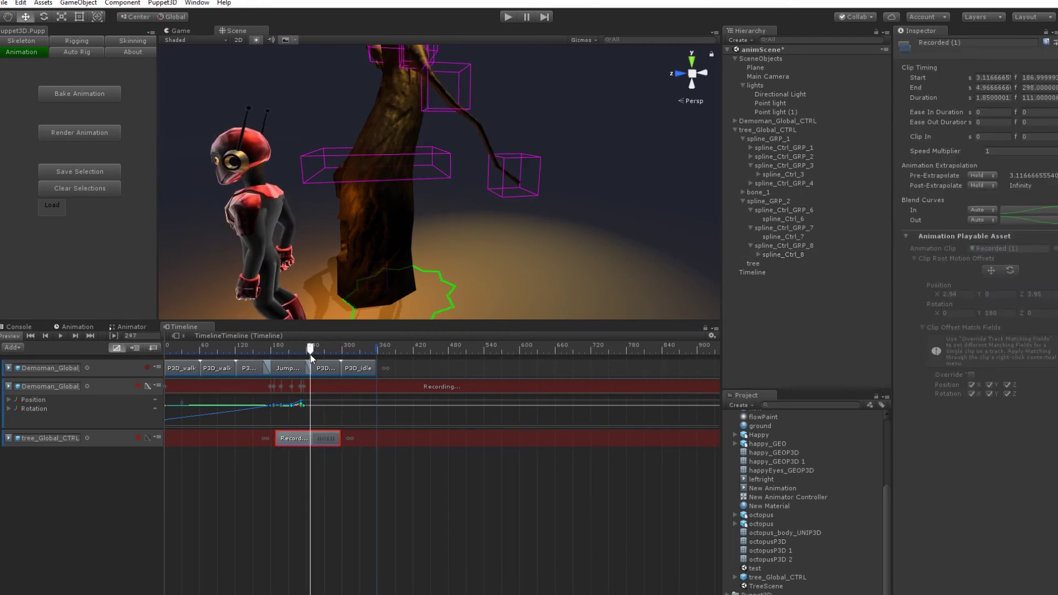
# Open the tree's Recorded (1) clip and reshape the spline_Ctrl_8 position curves around 1:00.
pyautogui.doubleClick(309, 438)
pyautogui.click(597, 338)
pyautogui.click(597, 381)
pyautogui.press('c')
pyautogui.click(645, 336)
pyautogui.moveTo(645, 374); pyautogui.dragTo(644, 386)
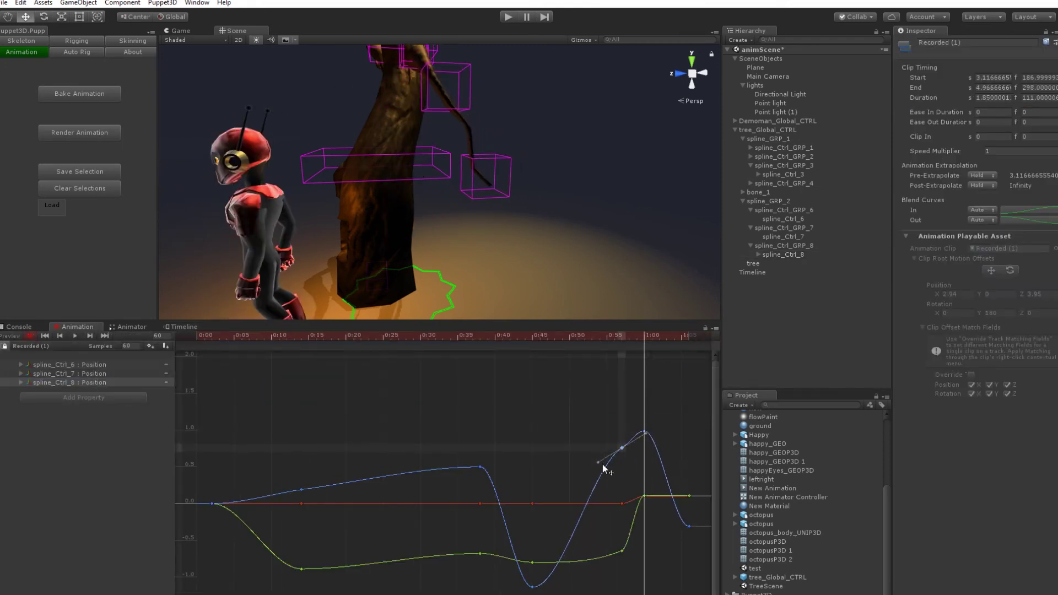
pyautogui.moveTo(603, 464); pyautogui.dragTo(607, 472)
pyautogui.moveTo(574, 336); pyautogui.dragTo(689, 398)
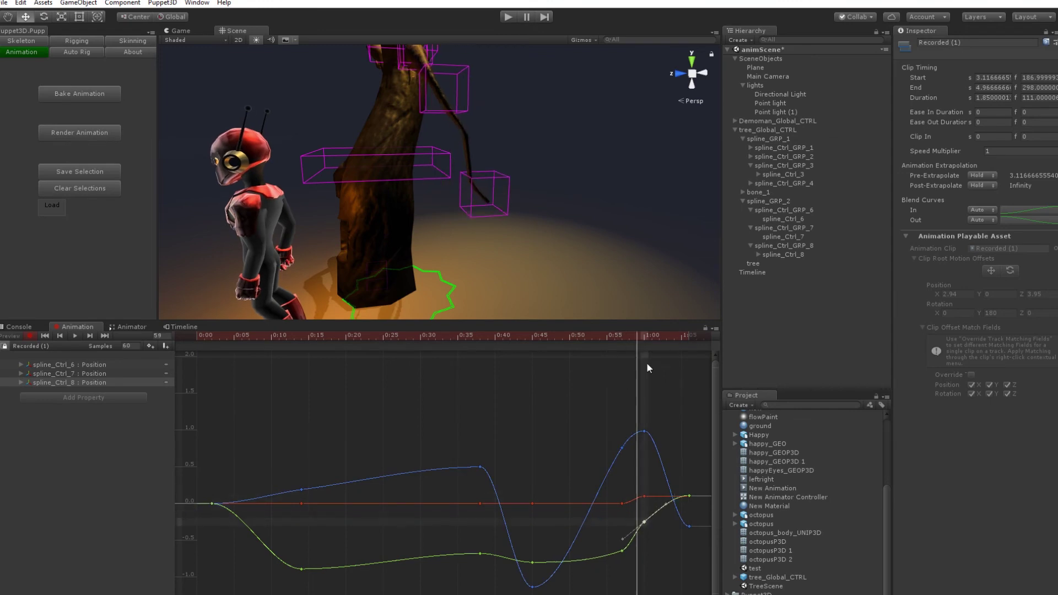
# Adjust the spline_Ctrl_7 position curves near 0:58.
pyautogui.moveTo(674, 355); pyautogui.dragTo(554, 385)
pyautogui.click(70, 374)
pyautogui.moveTo(543, 343); pyautogui.dragTo(559, 373)
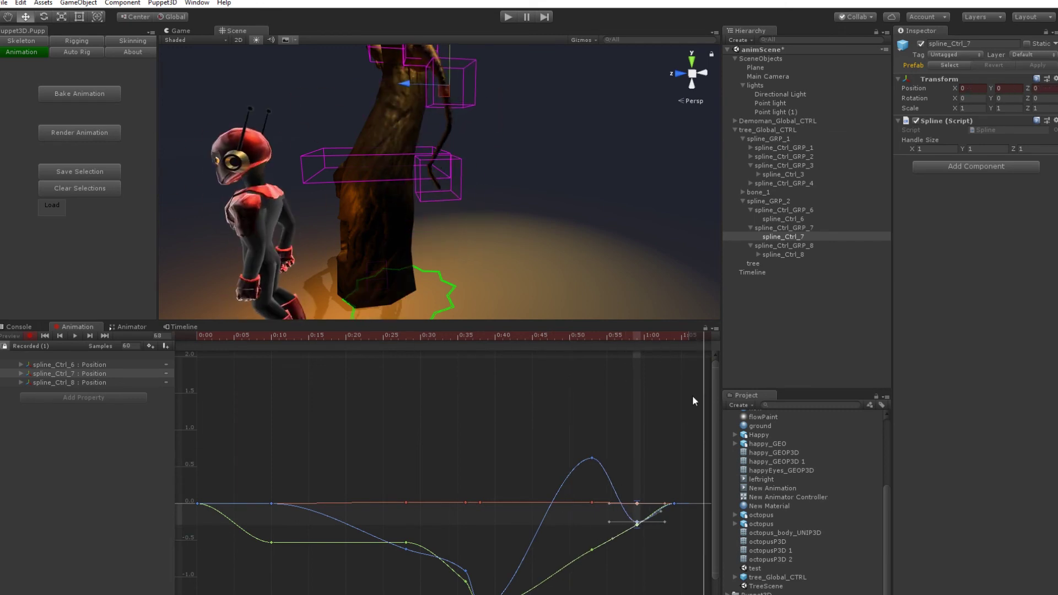
# Retime the last keys of spline_Ctrl_6, spline_Ctrl_7 and spline_Ctrl_8 so that they spread out to about 1:27.
pyautogui.press('c')
pyautogui.moveTo(537, 441); pyautogui.dragTo(334, 360)
pyautogui.moveTo(505, 373); pyautogui.dragTo(674, 373)
pyautogui.moveTo(341, 339); pyautogui.dragTo(159, 340)
pyautogui.scroll(-3, 390, 374)
pyautogui.moveTo(587, 430); pyautogui.dragTo(477, 351)
pyautogui.moveTo(320, 341); pyautogui.dragTo(146, 344)
pyautogui.scroll(-3, 288, 398)
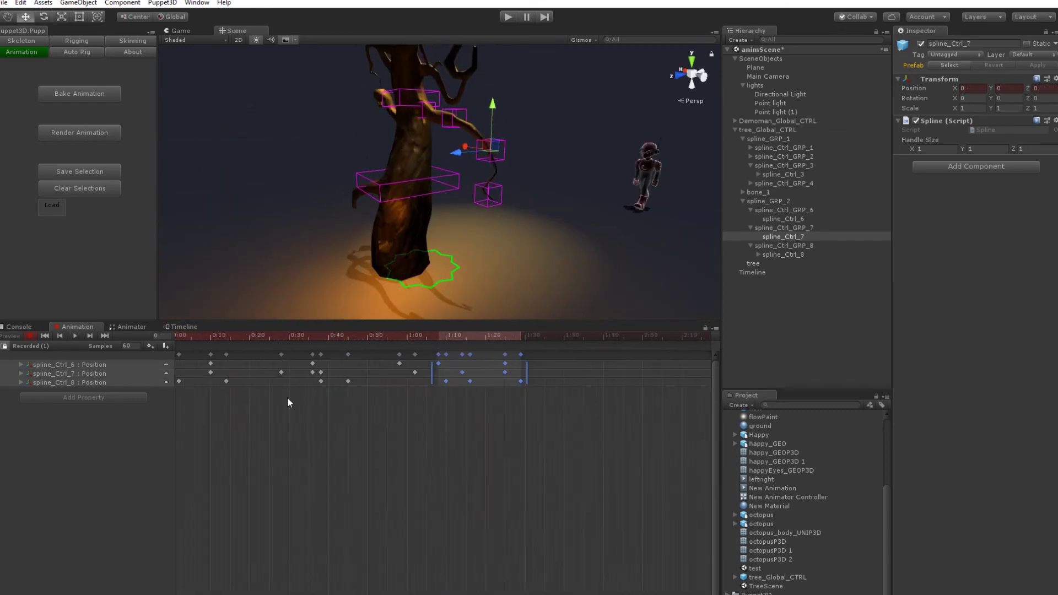
# Stop recording the clip and play back the Timeline to review the branch's recoil.
pyautogui.click(29, 335)
pyautogui.click(184, 327)
pyautogui.click(763, 131)
pyautogui.click(339, 313)
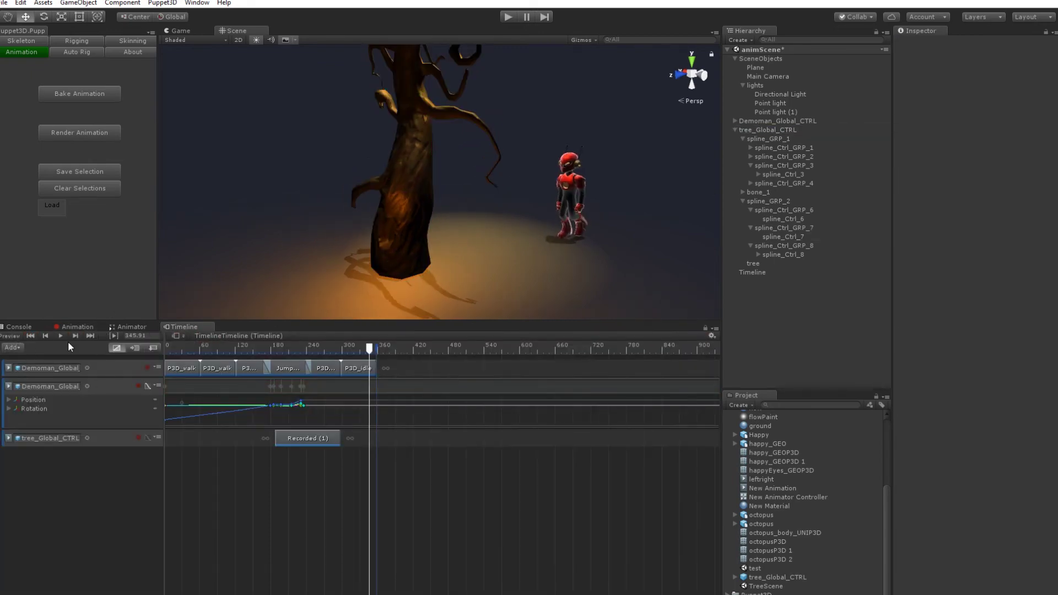
pyautogui.click(62, 336)
pyautogui.click(61, 336)
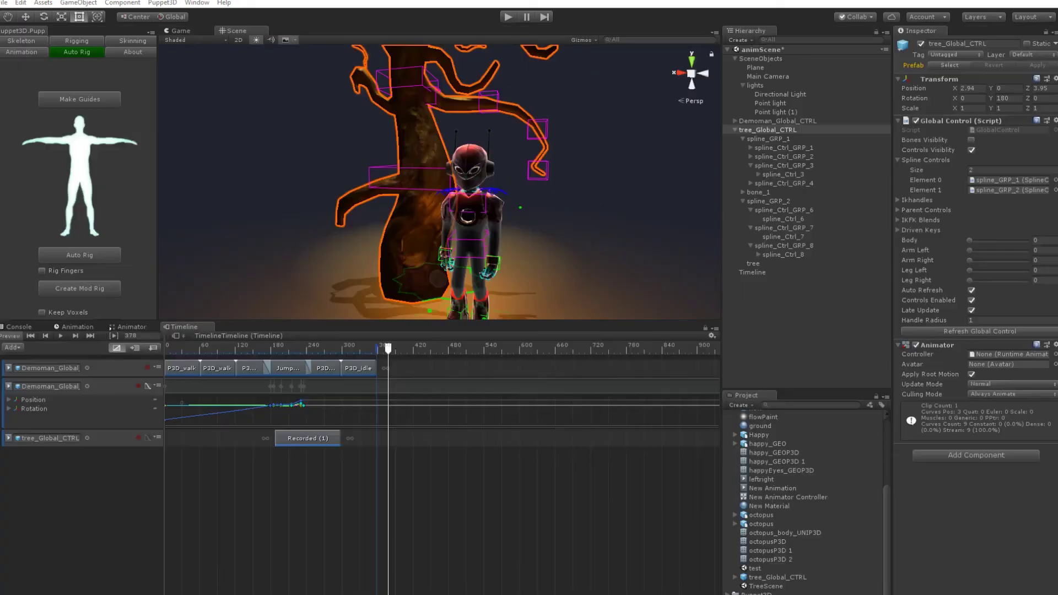
# Extend the Recorded (1) tree clip to end at frame 865 and save a selection of spline_Ctrl_2 through spline_Ctrl_8.
pyautogui.moveTo(341, 438); pyautogui.dragTo(675, 436)
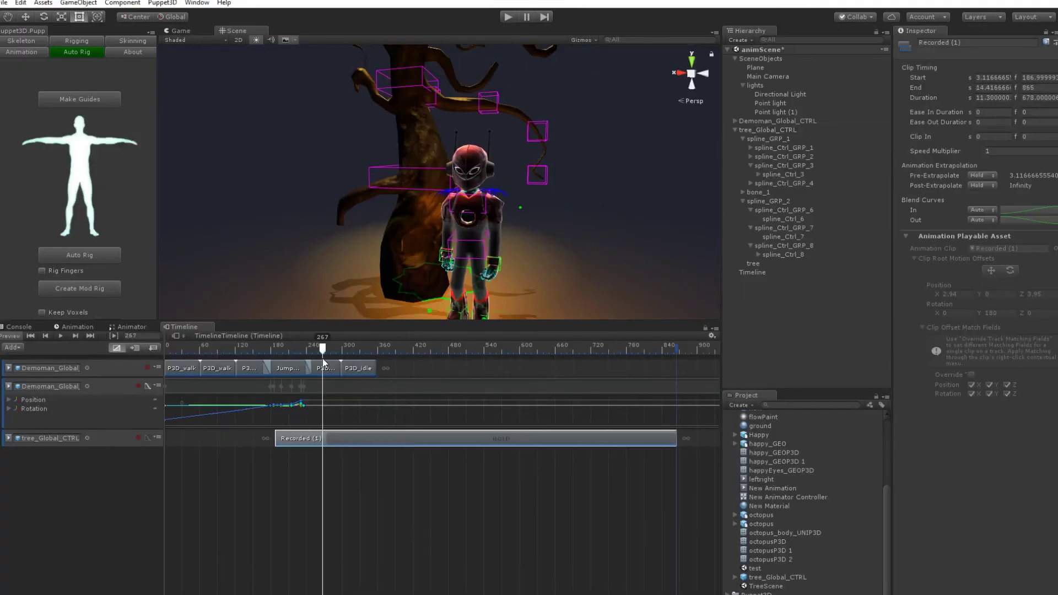
pyautogui.keyDown('alt'); pyautogui.moveTo(496, 193); pyautogui.dragTo(408, 188); pyautogui.keyUp('alt')
pyautogui.click(408, 179)
pyautogui.moveTo(419, 160); pyautogui.dragTo(425, 259, button='middle')
pyautogui.keyDown('shift'); pyautogui.click(416, 175); pyautogui.keyUp('shift')
pyautogui.keyDown('shift'); pyautogui.click(439, 95); pyautogui.keyUp('shift')
pyautogui.keyDown('shift'); pyautogui.click(491, 197); pyautogui.keyUp('shift')
pyautogui.keyDown('shift'); pyautogui.click(539, 228); pyautogui.keyUp('shift')
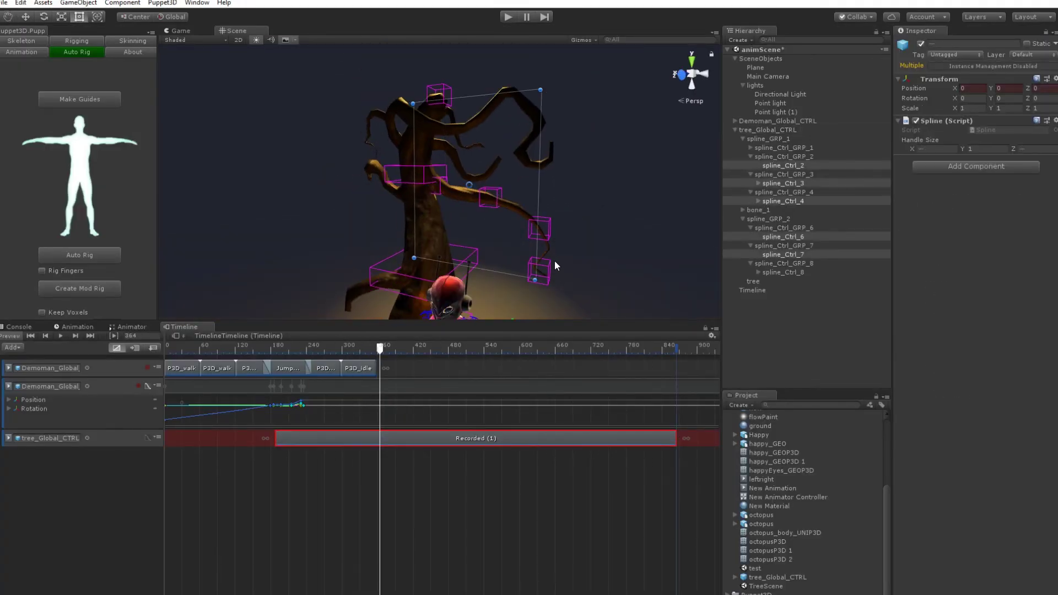
pyautogui.click(34, 53)
# Around frame 401, reposition the trunk and branch controls, placing spline_Ctrl_8 at about 0.1, 1.49, 5.35.
pyautogui.moveTo(380, 349); pyautogui.dragTo(401, 349)
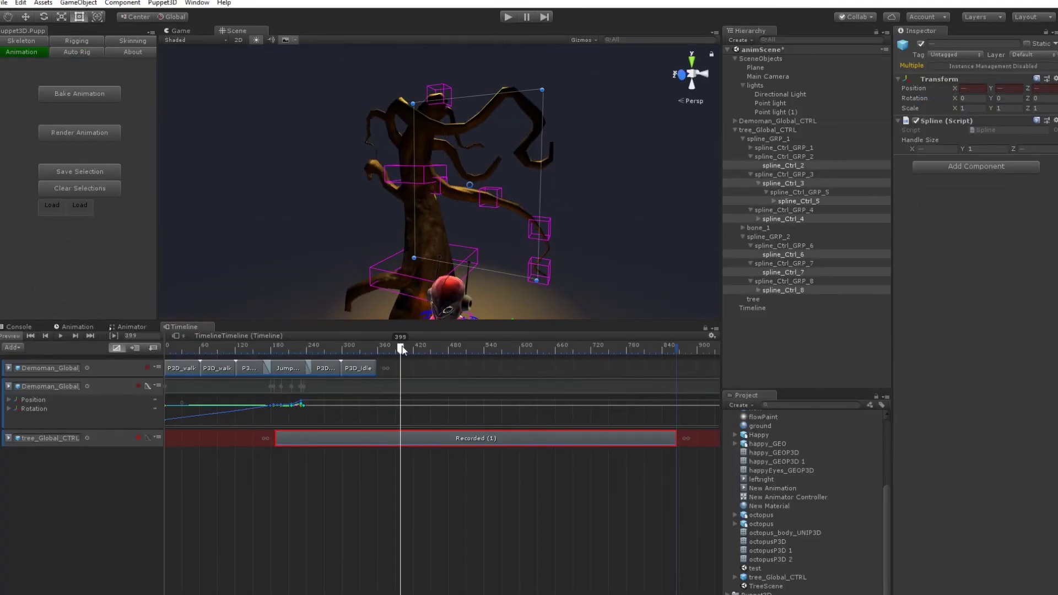
pyautogui.click(416, 175)
pyautogui.press('w')
pyautogui.keyDown('alt'); pyautogui.moveTo(496, 187); pyautogui.dragTo(393, 189); pyautogui.keyUp('alt')
pyautogui.moveTo(375, 92); pyautogui.dragTo(398, 95)
pyautogui.keyDown('alt'); pyautogui.moveTo(414, 193); pyautogui.dragTo(478, 177); pyautogui.keyUp('alt')
pyautogui.click(444, 184)
pyautogui.click(425, 237)
pyautogui.click(411, 258)
pyautogui.click(403, 262)
pyautogui.moveTo(403, 263); pyautogui.dragTo(520, 210)
pyautogui.scroll(-6, 521, 211)
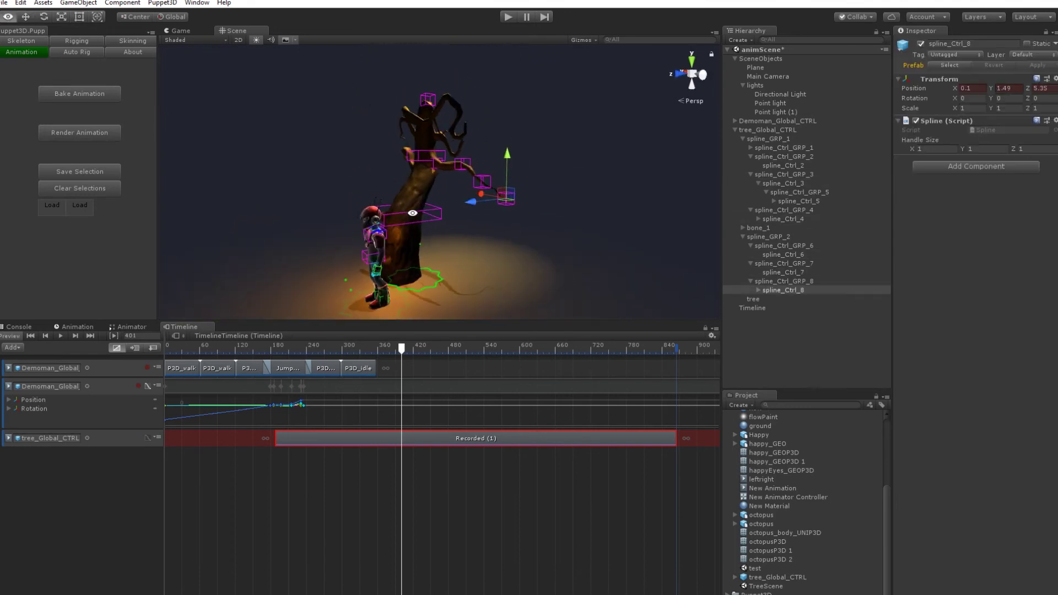
# At frame 411, bend the tree by moving spline_Ctrl_3 to about Y 0.06, Z 1.79 and repositioning the branch controls.
pyautogui.click(409, 210)
pyautogui.moveTo(401, 358); pyautogui.dragTo(408, 356)
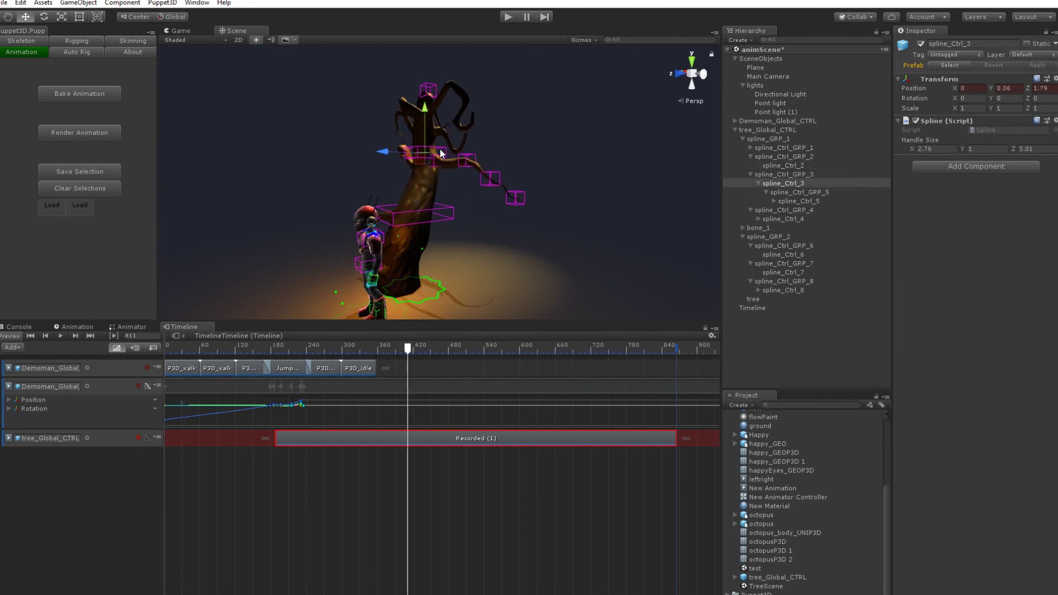
pyautogui.click(456, 164)
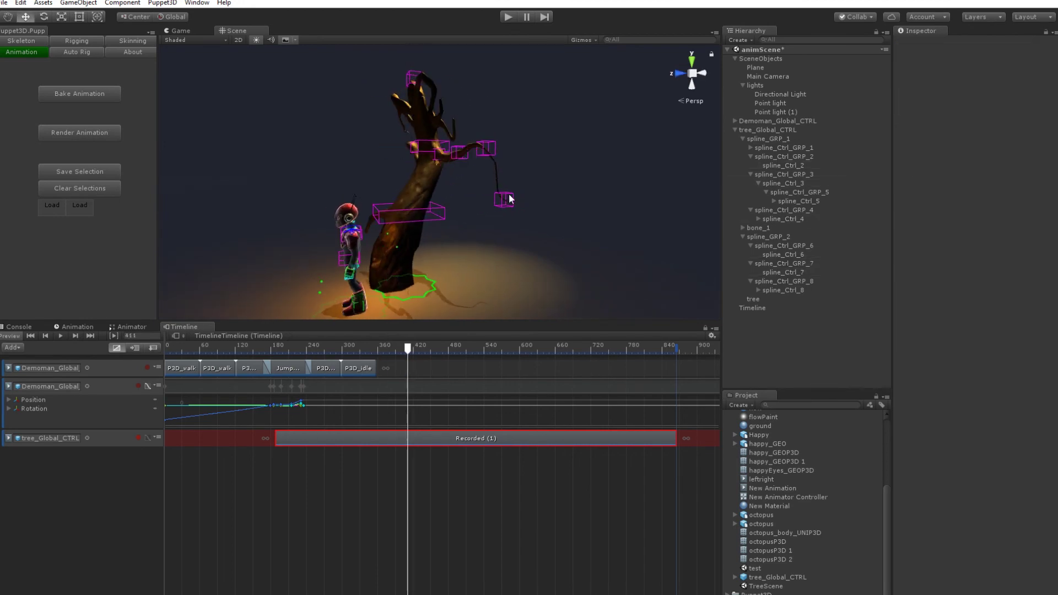
pyautogui.click(432, 209)
# At frame 487, repose the leaning trunk and lower the branch controls, moving spline_Ctrl_8 to about -2.64, 3.18, 6.22.
pyautogui.moveTo(408, 348); pyautogui.dragTo(457, 349)
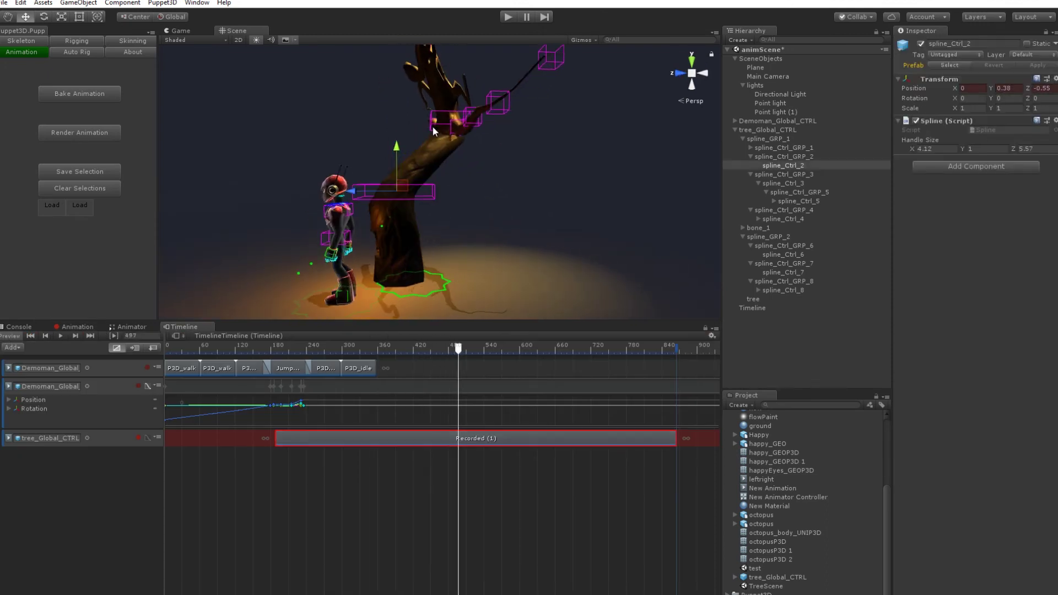
pyautogui.click(433, 131)
pyautogui.moveTo(456, 117); pyautogui.dragTo(425, 134)
pyautogui.click(473, 117)
pyautogui.moveTo(472, 117); pyautogui.dragTo(472, 150, button='middle')
pyautogui.click(472, 67)
pyautogui.moveTo(472, 66); pyautogui.dragTo(477, 74)
pyautogui.click(477, 166)
pyautogui.press('e')
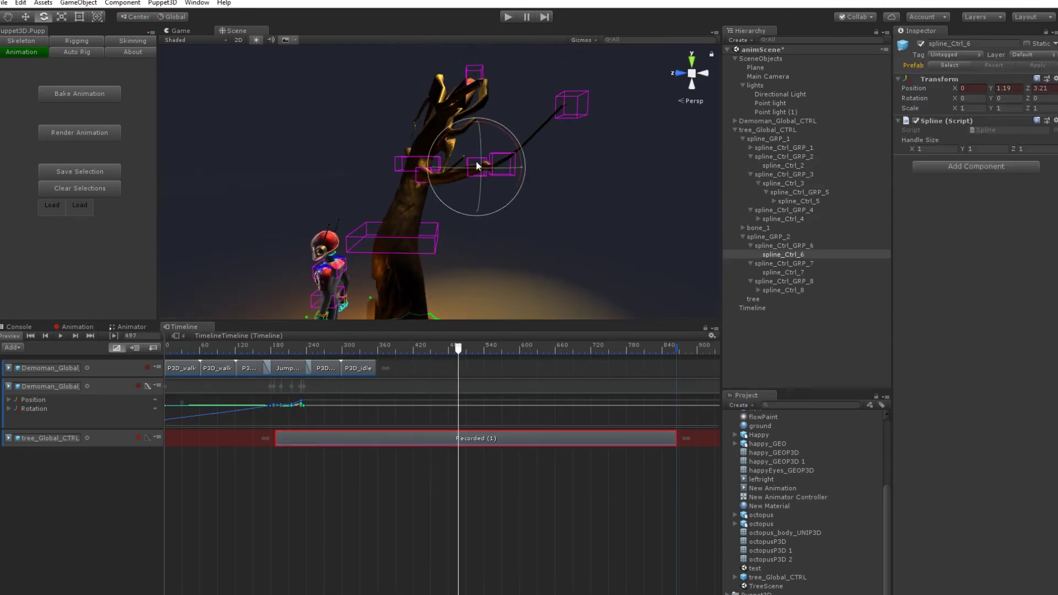
pyautogui.moveTo(494, 165); pyautogui.dragTo(483, 209)
pyautogui.click(567, 105)
pyautogui.moveTo(564, 107); pyautogui.dragTo(536, 194)
pyautogui.keyDown('alt'); pyautogui.moveTo(470, 234); pyautogui.dragTo(464, 257); pyautogui.keyUp('alt')
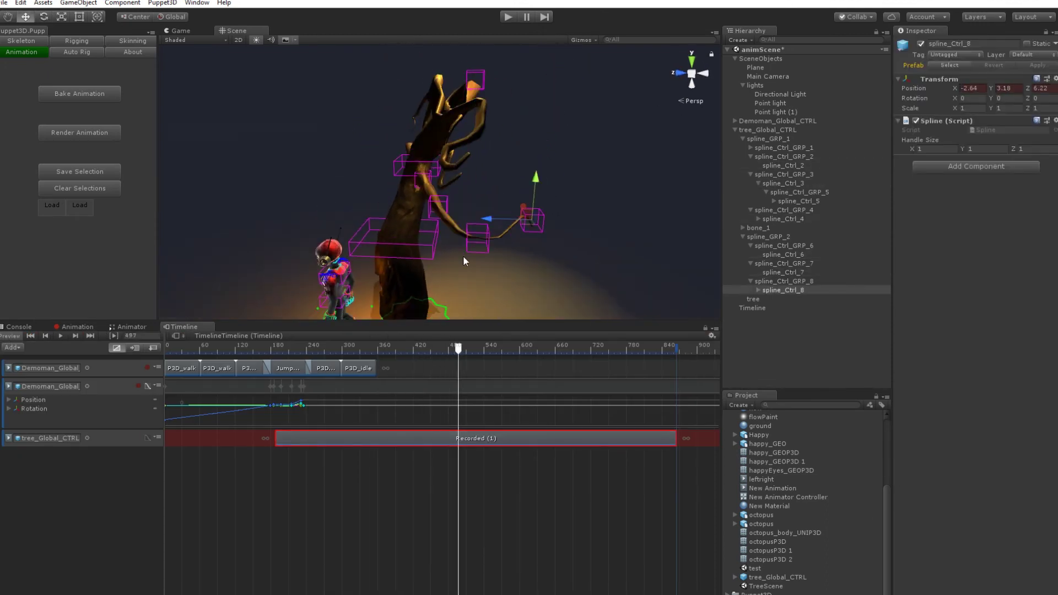
# Shift the latest tree pose keys earlier in the Recorded (1) clip and return to the Timeline.
pyautogui.moveTo(410, 347); pyautogui.dragTo(461, 342)
pyautogui.doubleClick(496, 438)
pyautogui.moveTo(646, 337); pyautogui.dragTo(547, 355)
pyautogui.click(546, 337)
pyautogui.click(182, 327)
# At frame 451, reposition the trunk and branch controls to shape the branch's forward swing.
pyautogui.click(396, 201)
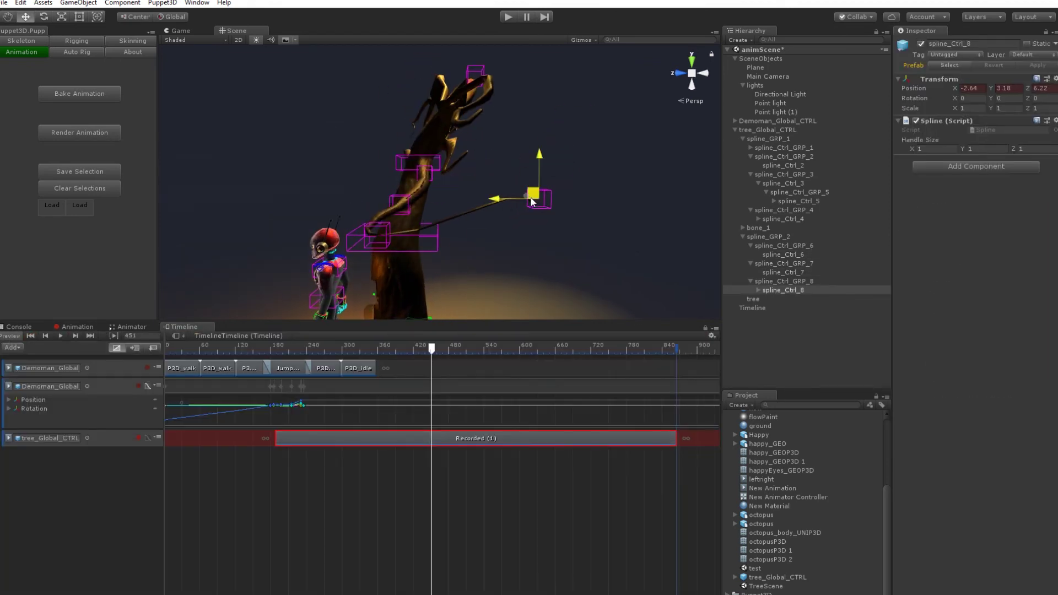
pyautogui.keyDown('alt'); pyautogui.moveTo(531, 201); pyautogui.dragTo(496, 232); pyautogui.keyUp('alt')
pyautogui.click(472, 124)
pyautogui.moveTo(452, 138); pyautogui.dragTo(473, 124)
pyautogui.keyDown('alt'); pyautogui.moveTo(473, 166); pyautogui.dragTo(496, 132); pyautogui.keyUp('alt')
pyautogui.click(479, 119)
pyautogui.moveTo(480, 119); pyautogui.dragTo(464, 99)
pyautogui.keyDown('alt'); pyautogui.moveTo(464, 166); pyautogui.dragTo(441, 204); pyautogui.keyUp('alt')
# At frame 443, move spline_Ctrl_6, spline_Ctrl_7 and spline_Ctrl_8 together to lower the branch alongside the trunk.
pyautogui.moveTo(419, 346)
pyautogui.mouseDown()
pyautogui.moveTo(404, 345)
pyautogui.moveTo(427, 354)
pyautogui.mouseUp()
pyautogui.click(452, 200)
pyautogui.keyDown('alt'); pyautogui.moveTo(463, 193); pyautogui.dragTo(453, 165); pyautogui.keyUp('alt')
pyautogui.moveTo(453, 177); pyautogui.dragTo(512, 225)
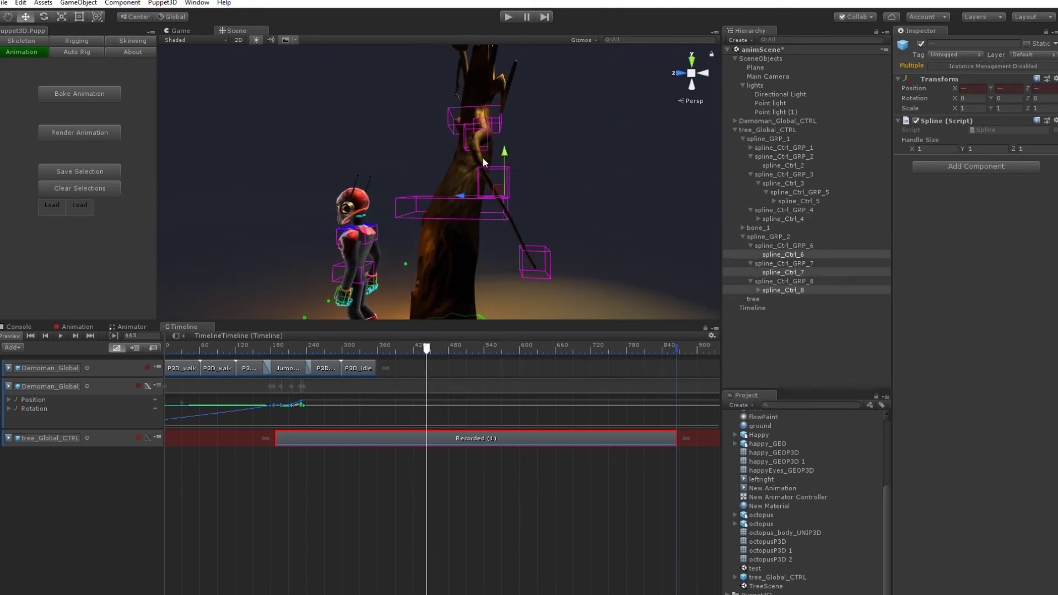
# Tighten the timing of the tree swing keys around 4:00 in the Recorded (1) clip and select spline_Ctrl_2.
pyautogui.moveTo(435, 352)
pyautogui.mouseDown()
pyautogui.moveTo(337, 352)
pyautogui.moveTo(461, 350)
pyautogui.moveTo(403, 333)
pyautogui.moveTo(411, 351)
pyautogui.moveTo(438, 350)
pyautogui.mouseUp()
pyautogui.click(450, 165)
pyautogui.doubleClick(552, 438)
pyautogui.moveTo(561, 335); pyautogui.dragTo(498, 335)
pyautogui.click(399, 165)
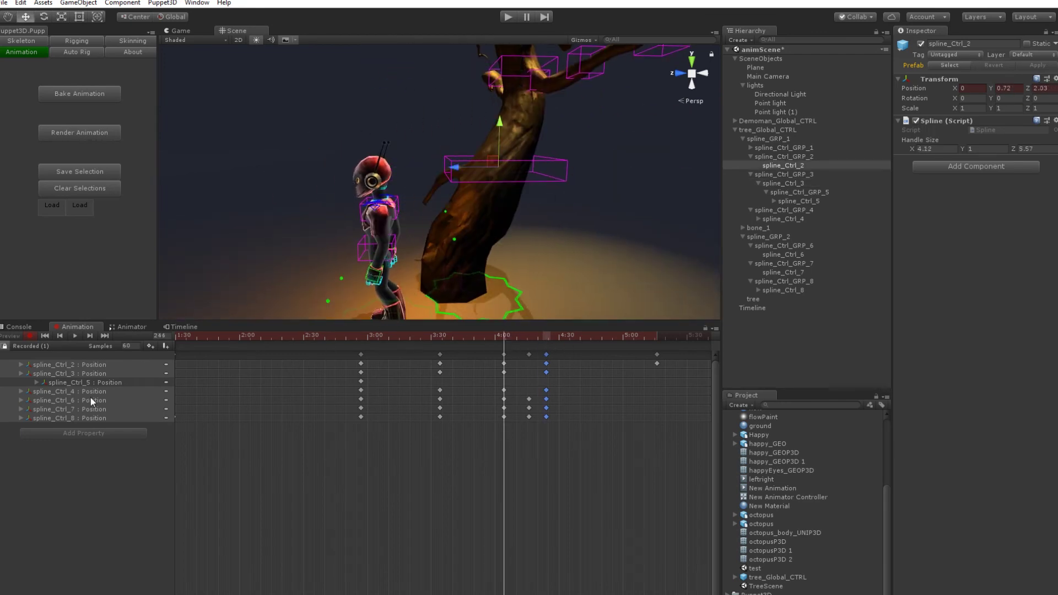
# Reshape the spline_Ctrl_2 Z position curve before its peak at frame 244, undoing the first attempt.
pyautogui.press('c')
pyautogui.click(21, 364)
pyautogui.click(55, 391)
pyautogui.press('a')
pyautogui.moveTo(577, 373); pyautogui.dragTo(577, 411)
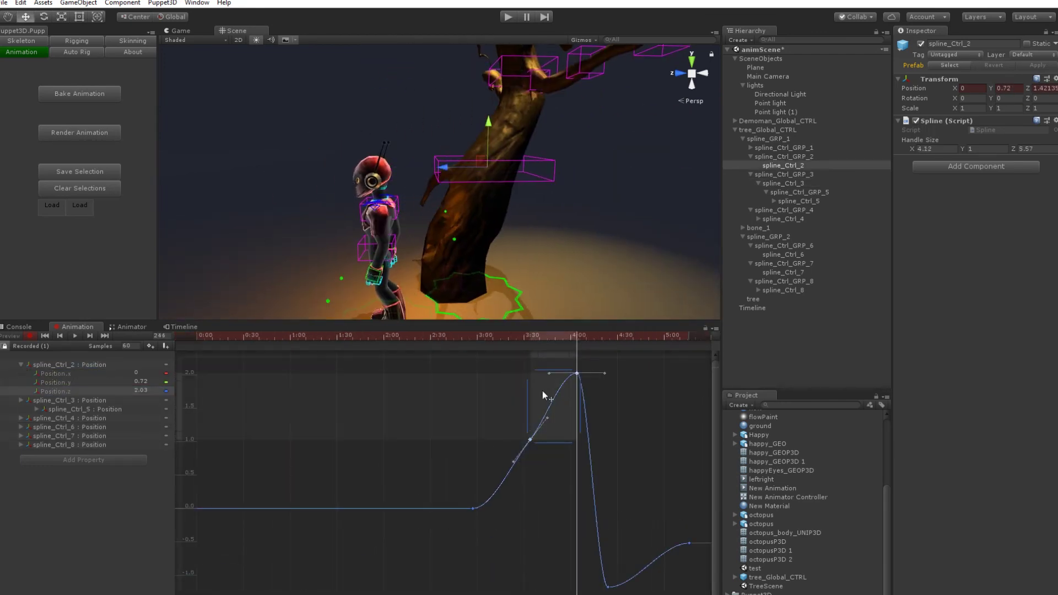
pyautogui.hotkey('ctrl', 'z')
pyautogui.moveTo(515, 371); pyautogui.dragTo(515, 421)
pyautogui.press('space')
# Move the last tree pose keys to frame 282 of the clip and reposition spline_Ctrl_3 and the treetop control spline_Ctrl_4.
pyautogui.press('c')
pyautogui.moveTo(690, 355); pyautogui.dragTo(636, 356)
pyautogui.moveTo(425, 84); pyautogui.dragTo(427, 123, button='middle')
pyautogui.click(426, 120)
pyautogui.moveTo(441, 110); pyautogui.dragTo(479, 113)
pyautogui.moveTo(496, 66); pyautogui.dragTo(523, 163, button='middle')
pyautogui.click(556, 79)
pyautogui.moveTo(490, 314); pyautogui.dragTo(470, 199, button='middle')
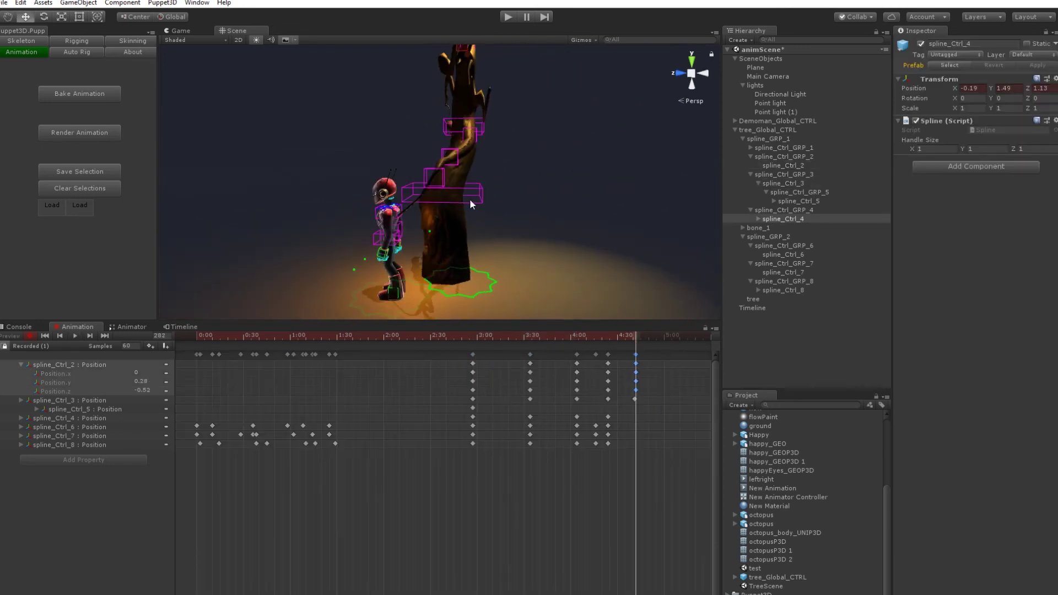
# At clip frame 282, reposition the branch controls so that the branch hangs along the trunk, moving spline_Ctrl_6 to about Y -1.19, Z 0.01.
pyautogui.click(482, 171)
pyautogui.scroll(3, 419, 188)
pyautogui.click(374, 200)
pyautogui.moveTo(373, 202); pyautogui.dragTo(505, 240)
pyautogui.scroll(-3, 486, 165)
pyautogui.click(488, 181)
pyautogui.moveTo(480, 88); pyautogui.dragTo(466, 165, button='middle')
pyautogui.click(470, 164)
pyautogui.moveTo(469, 165); pyautogui.dragTo(491, 165)
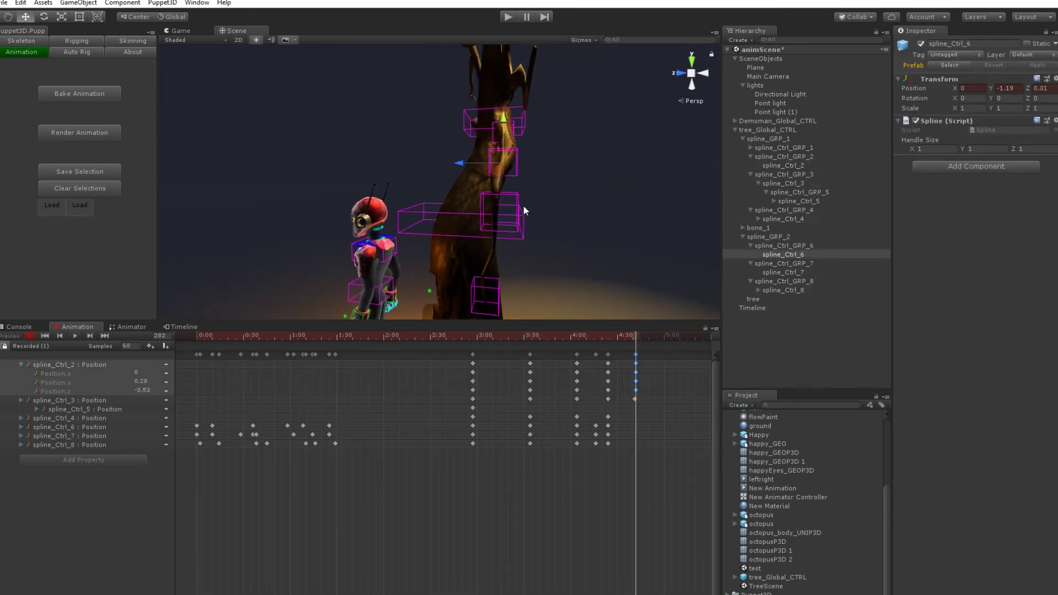
# Around frames 459 to 464, move and rotate spline_Ctrl_8 toward Demoman and scrub the Recorded (1) clip to check the swing.
pyautogui.moveTo(575, 338); pyautogui.dragTo(621, 339)
pyautogui.click(430, 278)
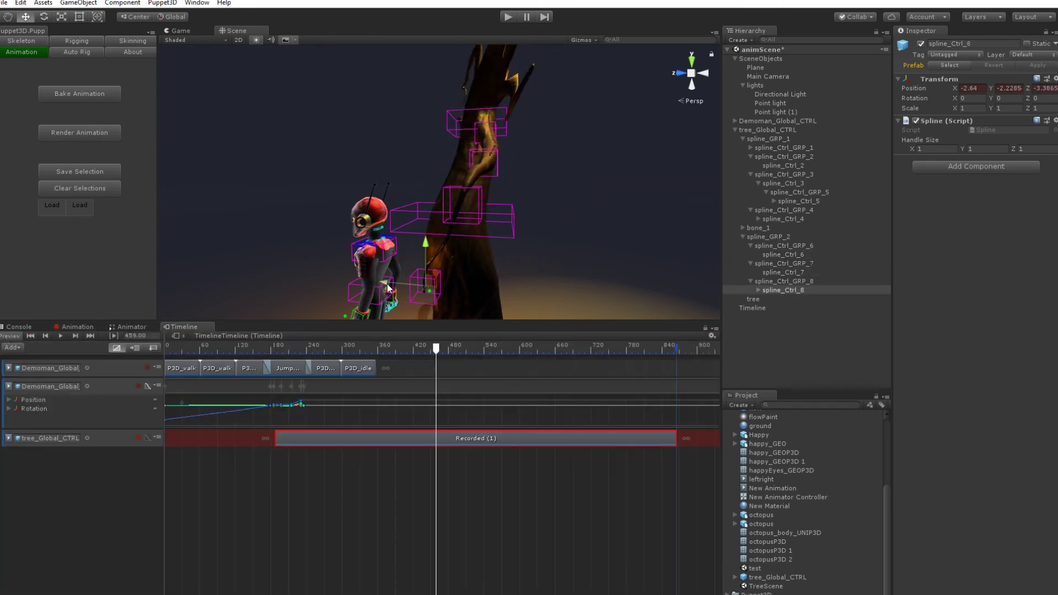
pyautogui.moveTo(387, 288); pyautogui.dragTo(371, 286)
pyautogui.moveTo(437, 347)
pyautogui.mouseDown()
pyautogui.moveTo(426, 348)
pyautogui.moveTo(439, 347)
pyautogui.mouseUp()
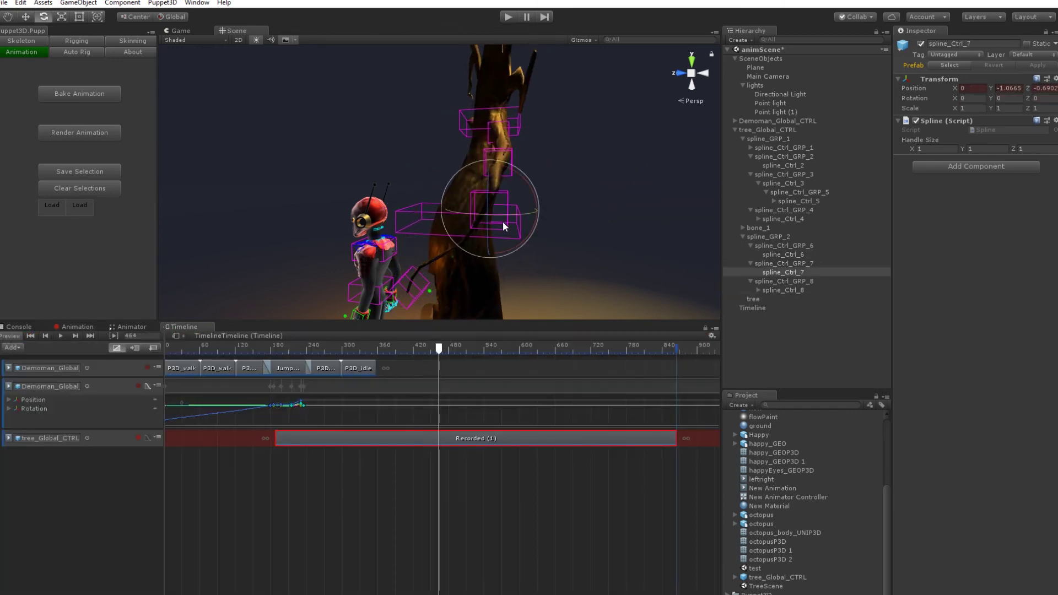
pyautogui.doubleClick(405, 438)
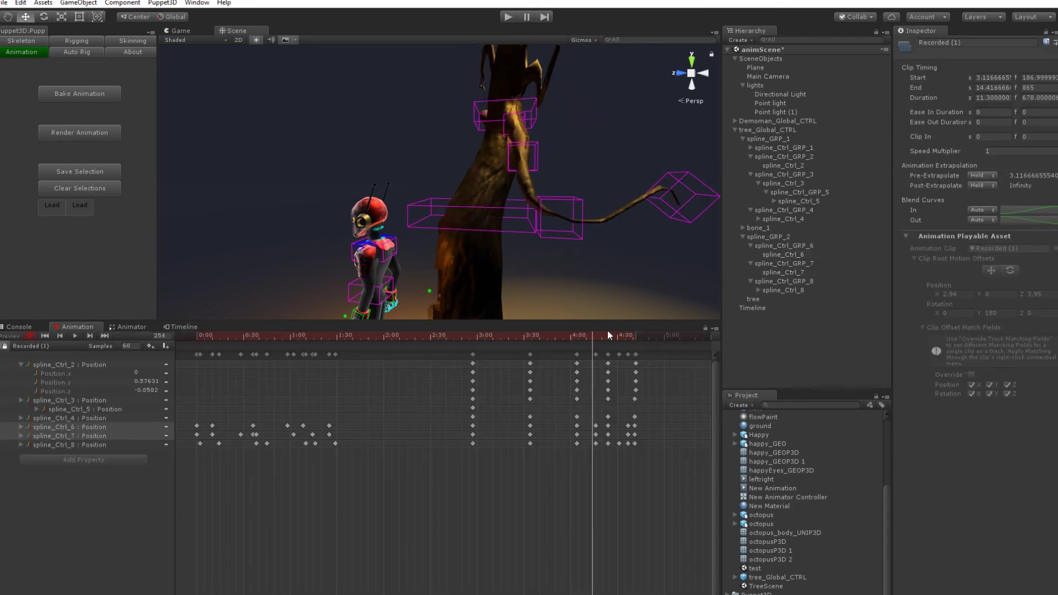
pyautogui.moveTo(608, 335); pyautogui.dragTo(675, 338)
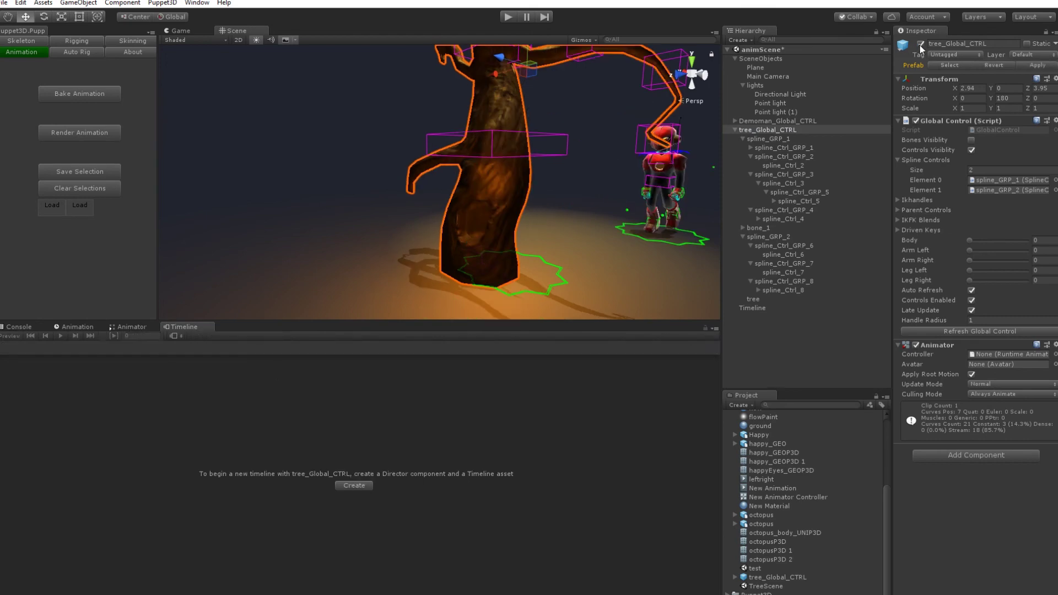
# Create a new animation clip named GetHit.anim for Demoman_Global_CTRL and load the saved selection of its controls.
pyautogui.doubleClick(778, 121)
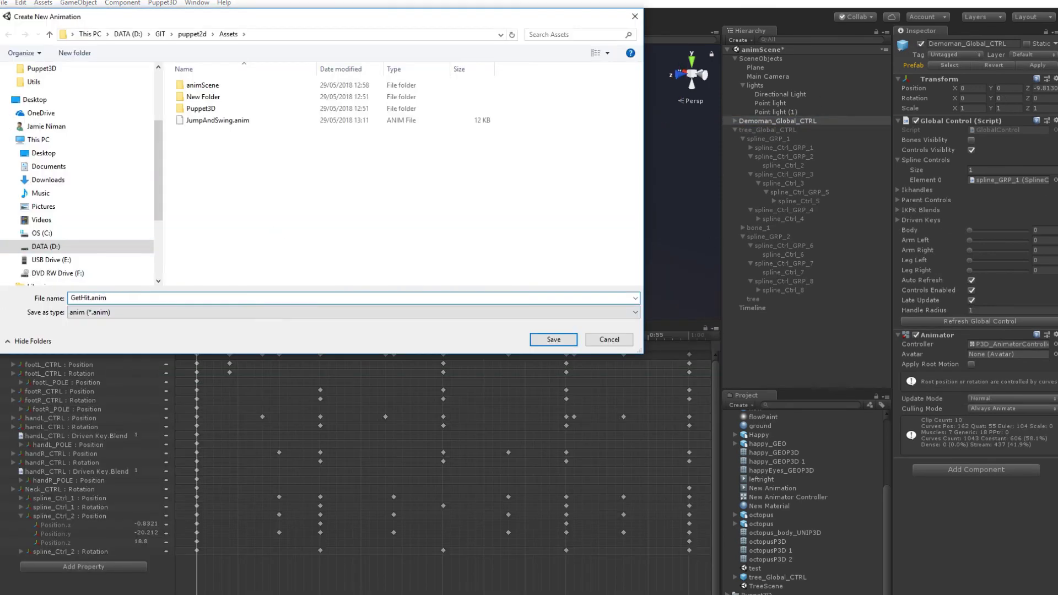
pyautogui.press('Return')
pyautogui.click(53, 207)
pyautogui.click(937, 97)
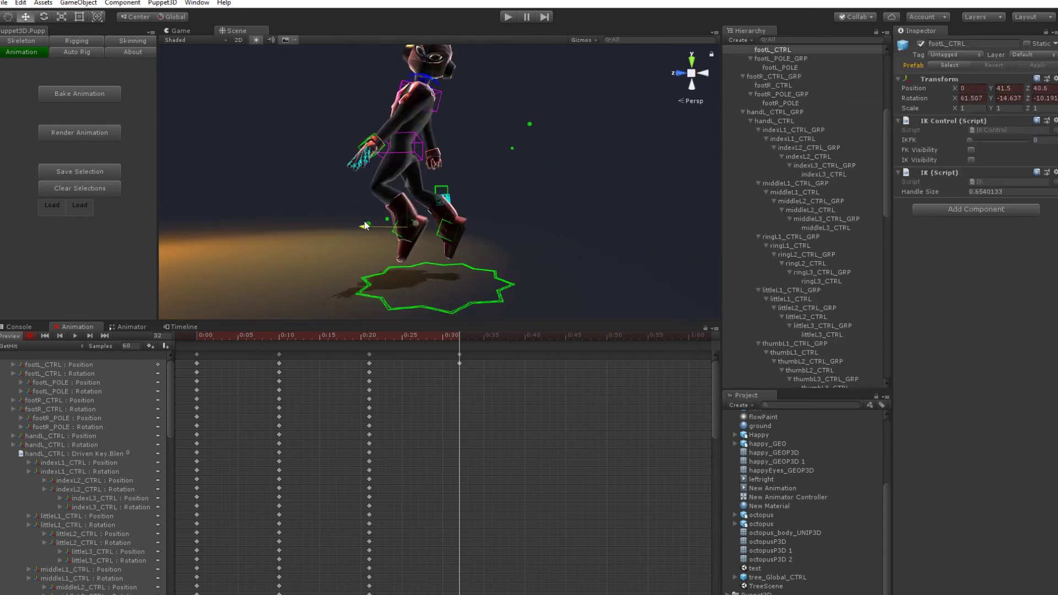
# At frame 32 of the GetHit clip, reposition footL_CTRL for Demoman's airborne pose.
pyautogui.keyDown('alt'); pyautogui.moveTo(427, 217); pyautogui.dragTo(386, 221); pyautogui.keyUp('alt')
pyautogui.press('e')
pyautogui.press('w')
pyautogui.click(342, 175)
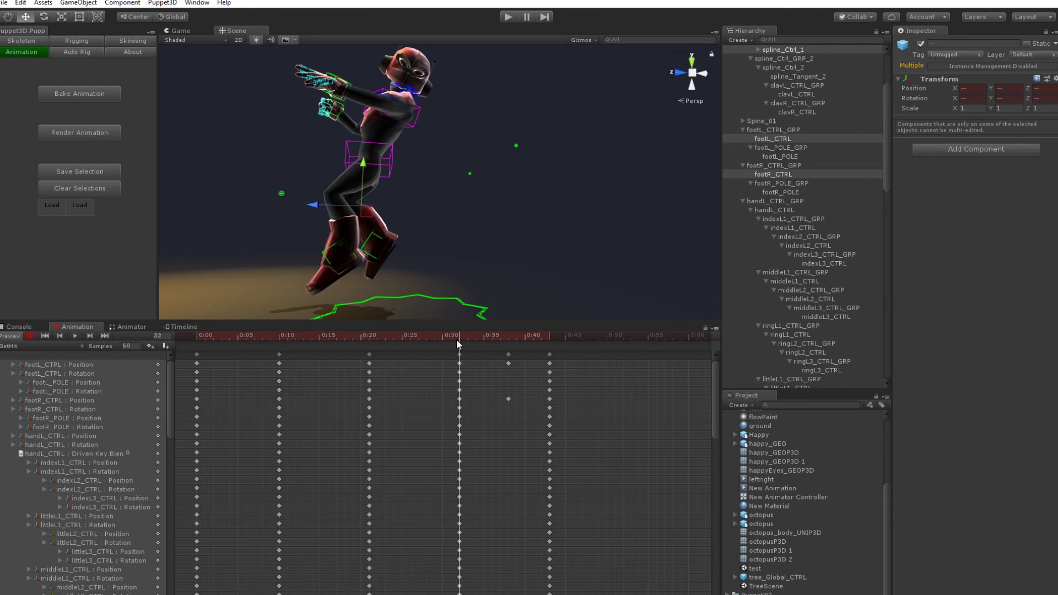
# Save Demoman's selected controls as an additional selection set and key the landing pose at frame 55 of the GetHit clip.
pyautogui.moveTo(457, 343); pyautogui.dragTo(513, 345)
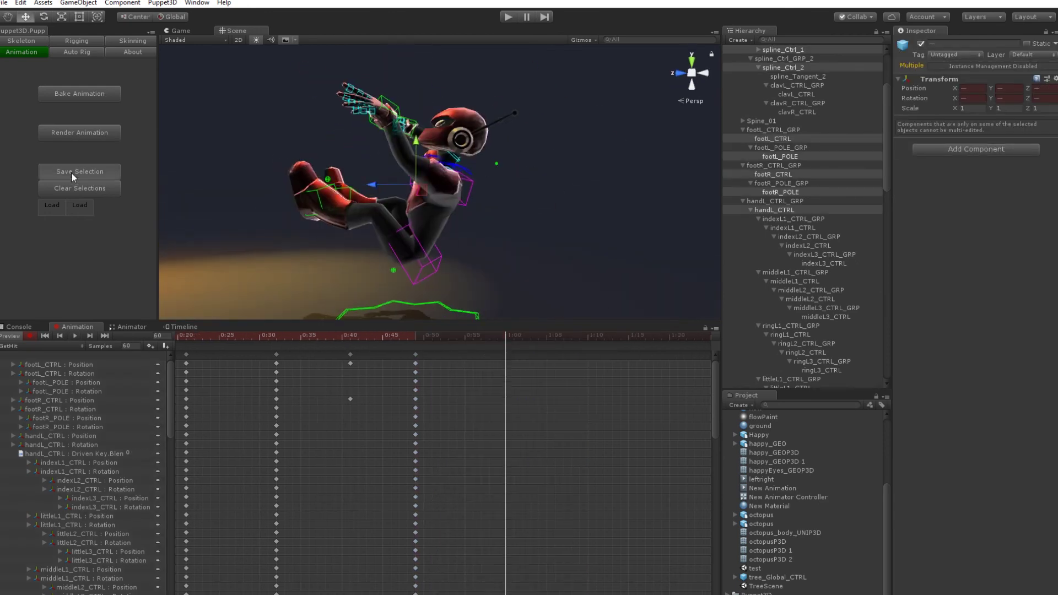
pyautogui.click(73, 176)
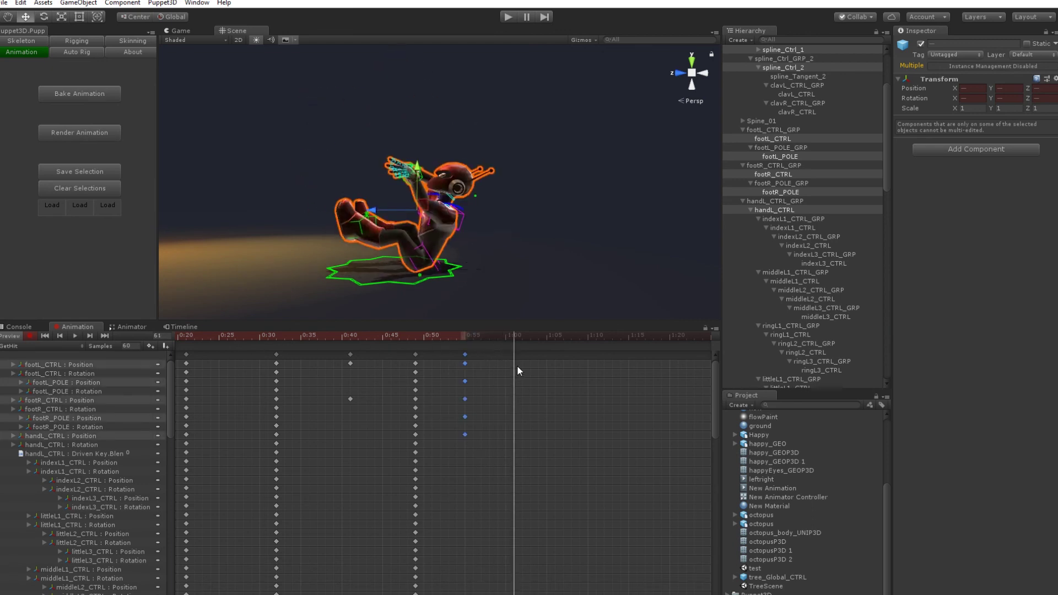
pyautogui.click(465, 336)
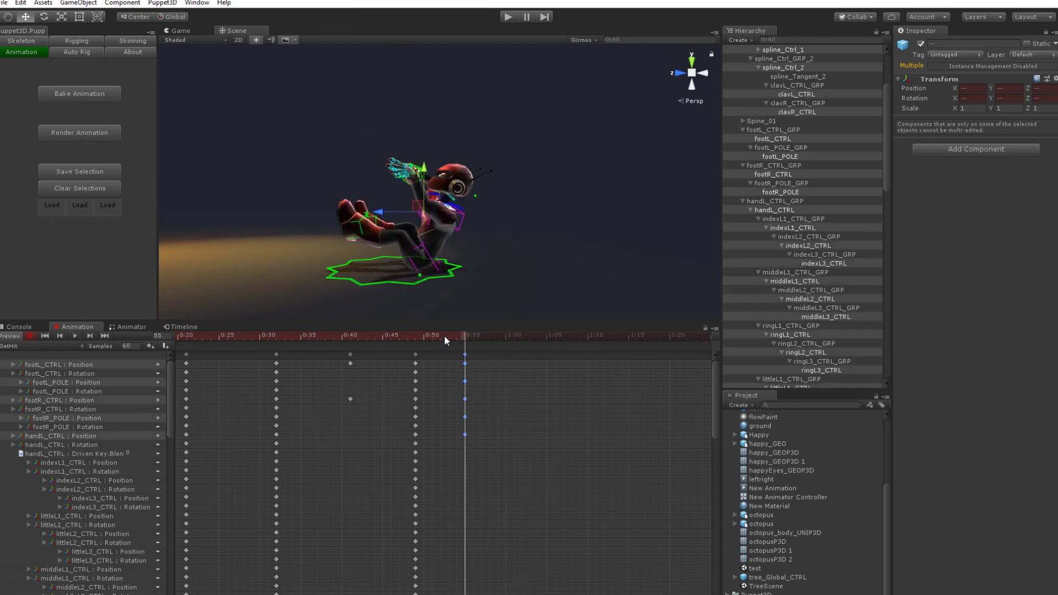
pyautogui.keyDown('alt'); pyautogui.moveTo(381, 251); pyautogui.dragTo(371, 236); pyautogui.keyUp('alt')
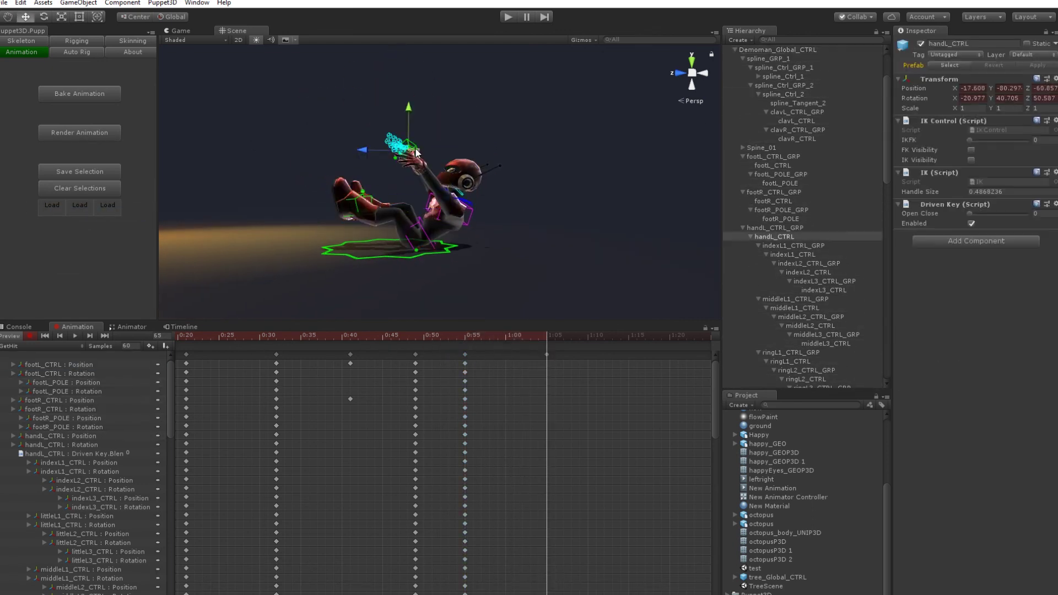
# At frame 65 of the GetHit clip, move handL_CTRL and the other limb controls so Demoman leans back with his hands on the ground.
pyautogui.click(381, 149)
pyautogui.moveTo(387, 155); pyautogui.dragTo(533, 237)
pyautogui.click(406, 285)
pyautogui.moveTo(373, 283); pyautogui.dragTo(533, 281)
pyautogui.click(401, 139)
pyautogui.keyDown('alt'); pyautogui.moveTo(581, 192); pyautogui.dragTo(650, 191, button='right'); pyautogui.keyUp('alt')
pyautogui.moveTo(355, 110); pyautogui.dragTo(530, 232)
pyautogui.moveTo(400, 138); pyautogui.dragTo(485, 204)
# Rotate clavR_CTRL and the neighbouring upper-body controls to fit the reclined pose at frame 65.
pyautogui.click(504, 147)
pyautogui.press('e')
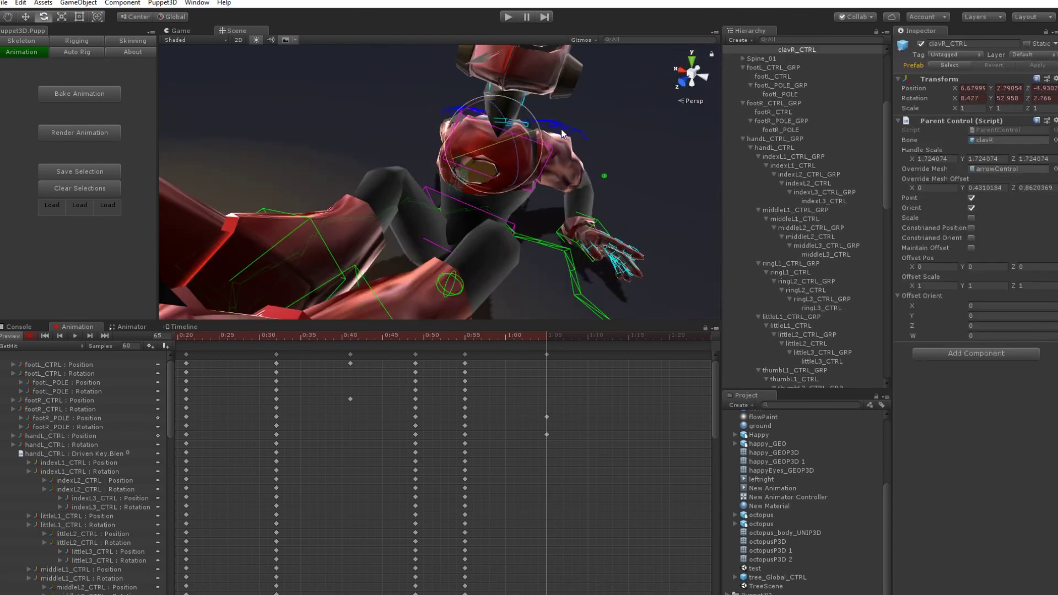
pyautogui.moveTo(546, 138); pyautogui.dragTo(485, 144)
pyautogui.click(486, 149)
pyautogui.scroll(-3, 486, 148)
pyautogui.moveTo(486, 147); pyautogui.dragTo(551, 137, button='middle')
pyautogui.moveTo(538, 91); pyautogui.dragTo(538, 102)
pyautogui.click(381, 138)
pyautogui.press('e')
pyautogui.moveTo(376, 115); pyautogui.dragTo(423, 158)
# Load the saved selections of Demoman's controls to key the whole reclined pose at frame 65.
pyautogui.scroll(-3, 376, 169)
pyautogui.click(107, 211)
pyautogui.click(130, 219)
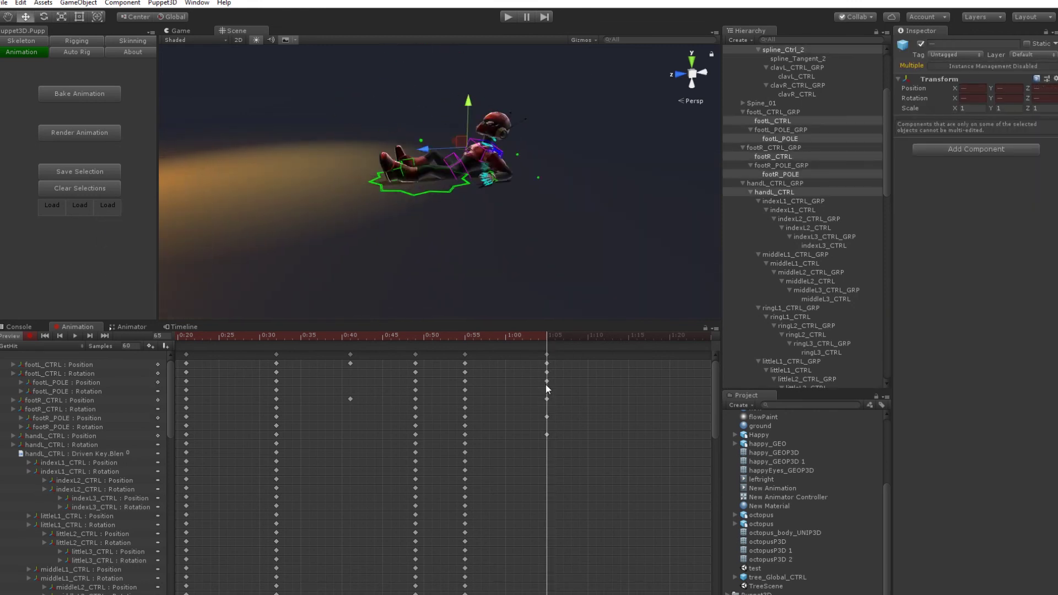
pyautogui.click(52, 210)
pyautogui.click(76, 219)
# Adjust the loaded controls for Demoman's final lying pose and key them at frame 75 of the GetHit clip.
pyautogui.moveTo(485, 231); pyautogui.dragTo(487, 209, button='middle')
pyautogui.click(132, 214)
pyautogui.click(49, 201)
pyautogui.moveTo(427, 128); pyautogui.dragTo(435, 197)
pyautogui.click(72, 210)
pyautogui.click(150, 345)
pyautogui.click(505, 336)
pyautogui.click(541, 336)
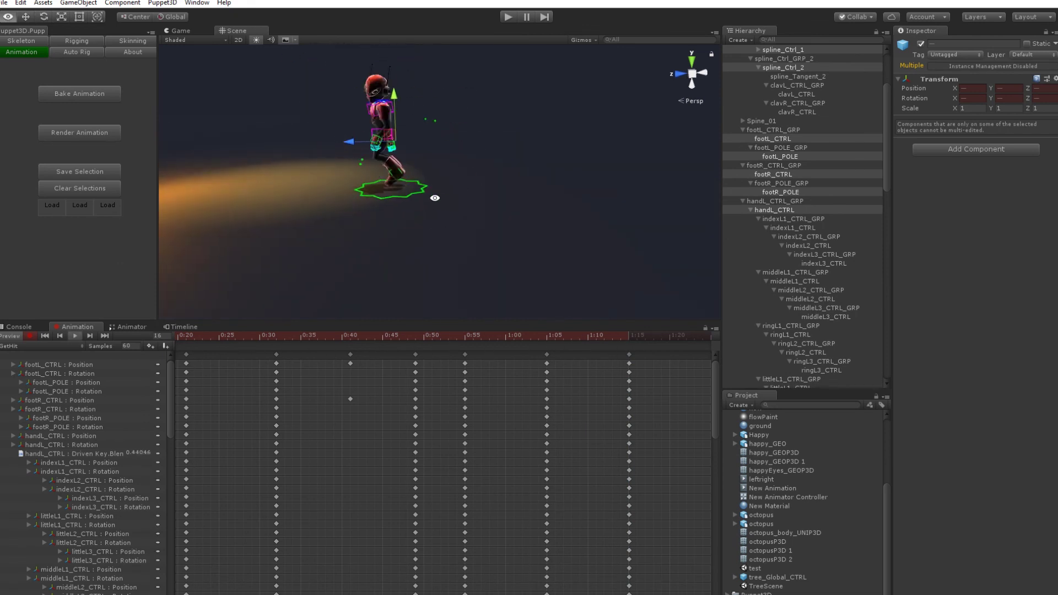
# Shift the GetHit keys from frame 32 onward five frames earlier to speed up the hit and fall.
pyautogui.moveTo(346, 336); pyautogui.dragTo(234, 347)
pyautogui.press('a')
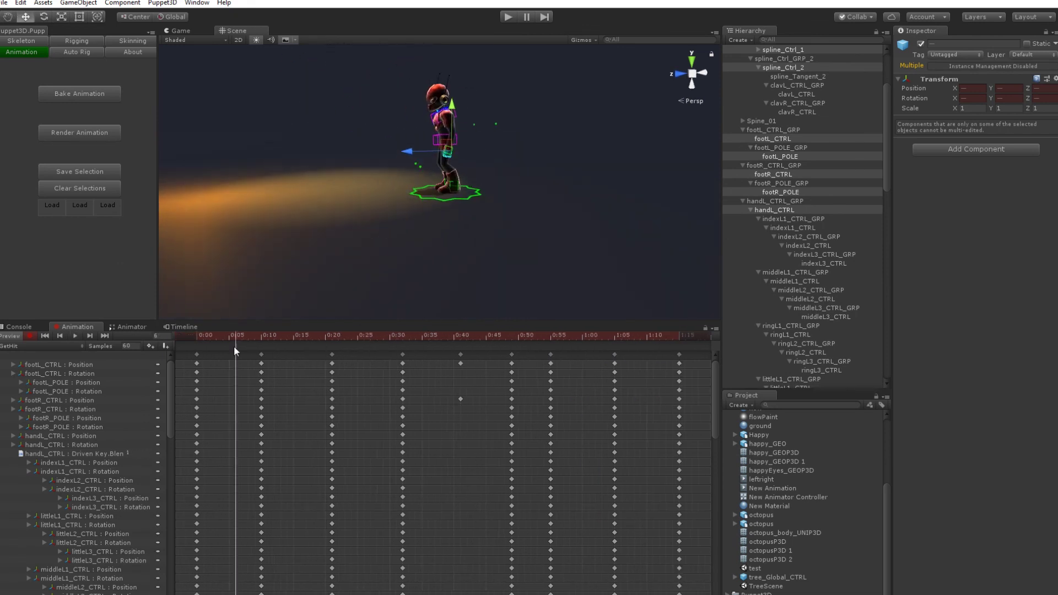
pyautogui.moveTo(415, 358); pyautogui.dragTo(403, 358)
pyautogui.scroll(-3, 403, 359)
pyautogui.moveTo(378, 355); pyautogui.dragTo(650, 355)
pyautogui.moveTo(502, 395); pyautogui.dragTo(474, 394)
# At about frame 36 of the GetHit clip, rotate spline_Ctrl_2 to refine Demoman's upper body in the fall.
pyautogui.moveTo(314, 336); pyautogui.dragTo(408, 369)
pyautogui.click(441, 115)
pyautogui.press('e')
pyautogui.moveTo(488, 85); pyautogui.dragTo(491, 100)
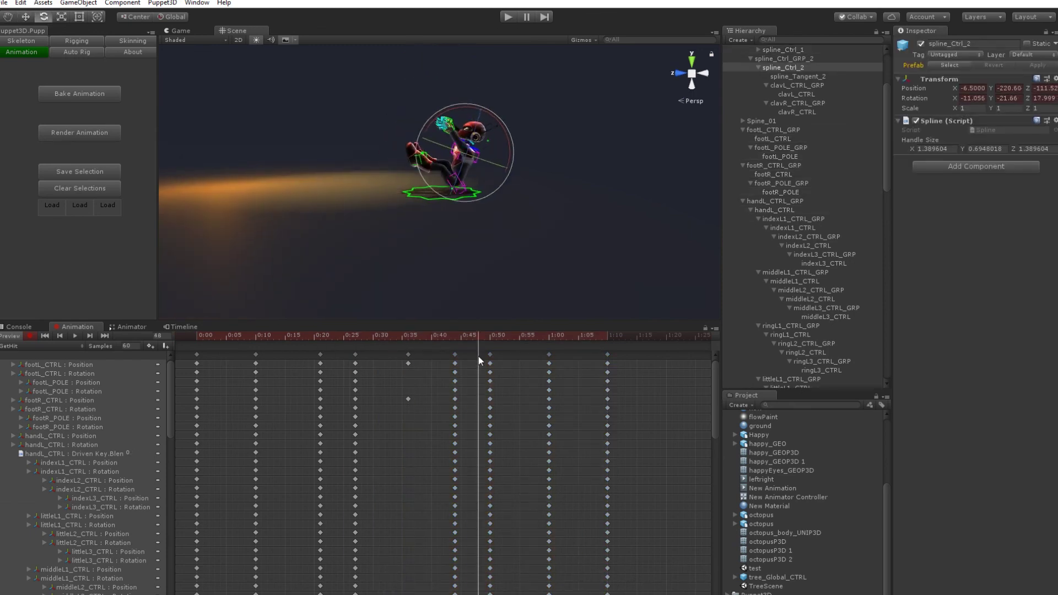
# Add the GetHit animation clip to Demoman's animation track in the Timeline, following the idle clips.
pyautogui.click(185, 327)
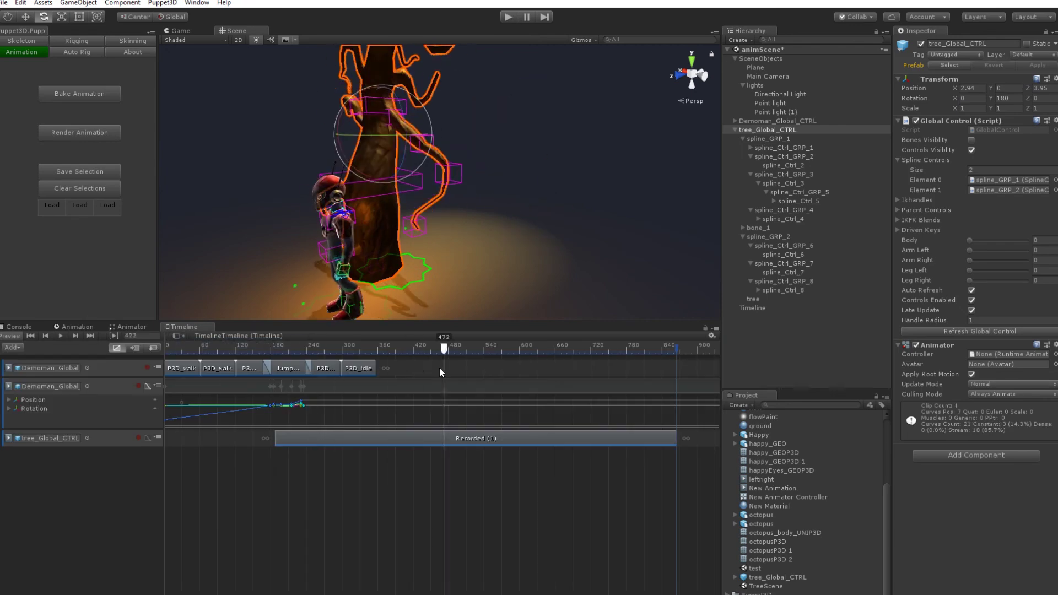
pyautogui.rightClick(438, 367)
pyautogui.click(464, 392)
pyautogui.write('g')
pyautogui.doubleClick(389, 251)
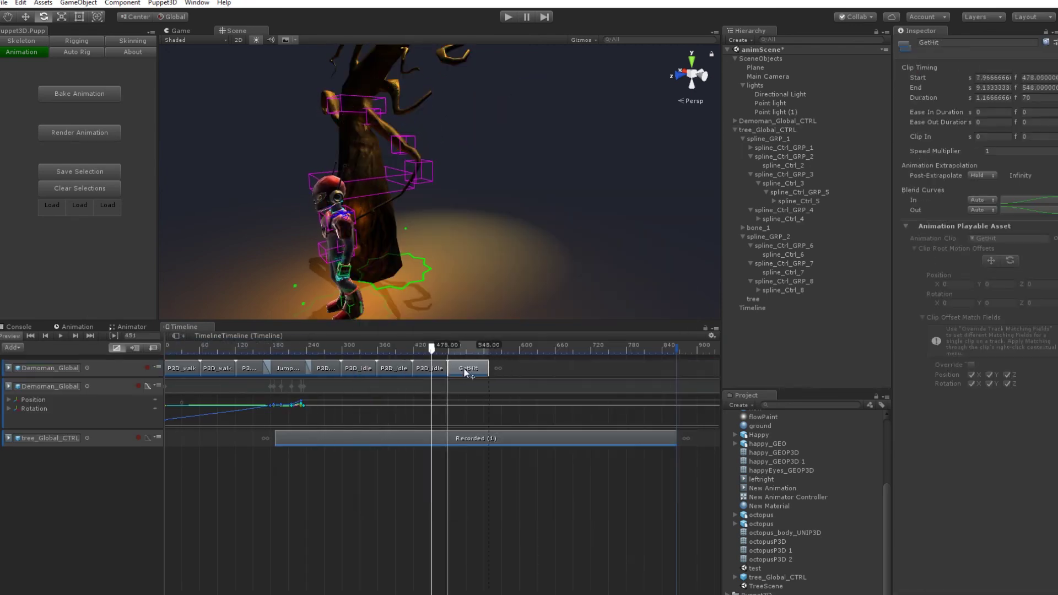
# Place the GetHit clip at frame 451 with a 4-frame blend from the idle clip and extend its end to frame 797.
pyautogui.click(447, 368)
pyautogui.moveTo(435, 348); pyautogui.dragTo(503, 356)
pyautogui.moveTo(472, 370); pyautogui.dragTo(555, 384)
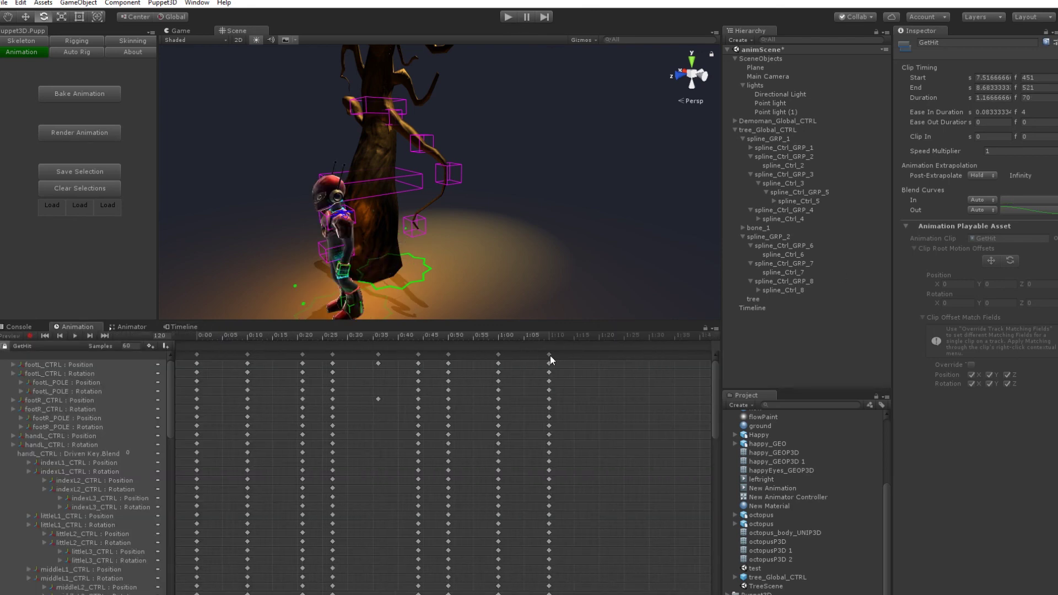
pyautogui.scroll(-5, 550, 356)
pyautogui.moveTo(472, 369); pyautogui.dragTo(637, 379)
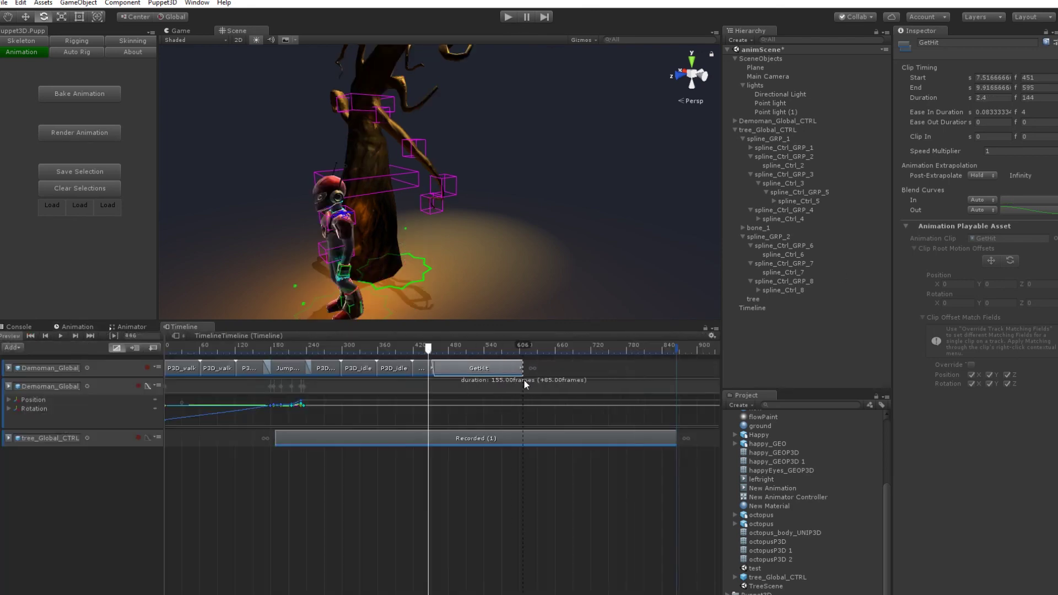
# Scrub the Timeline from frame 410 through the branch hit to check its timing, and select Demoman_Global_CTRL.
pyautogui.click(407, 348)
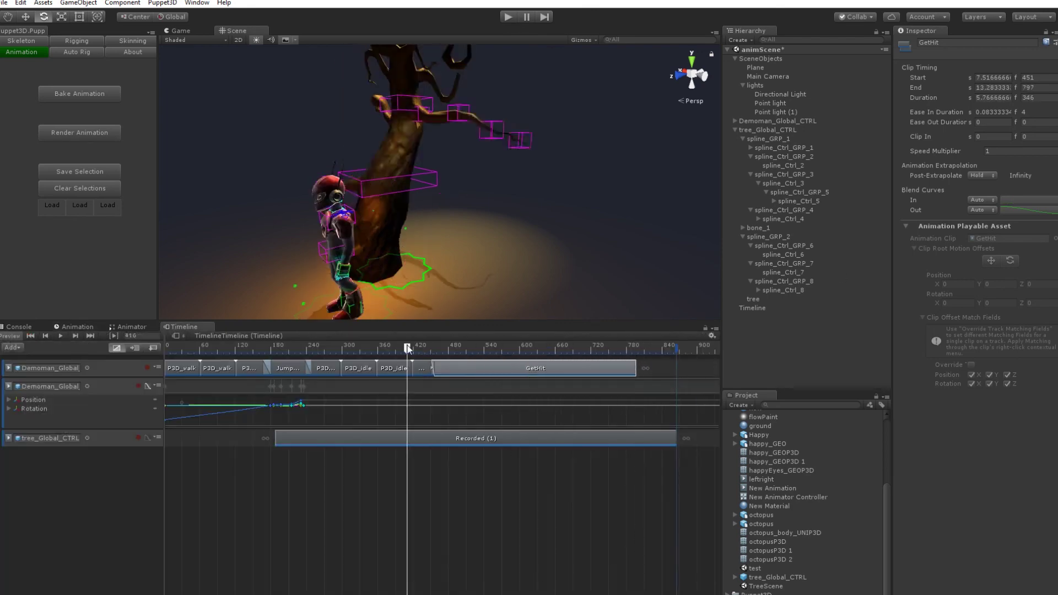
pyautogui.moveTo(408, 348); pyautogui.dragTo(492, 349)
pyautogui.click(778, 120)
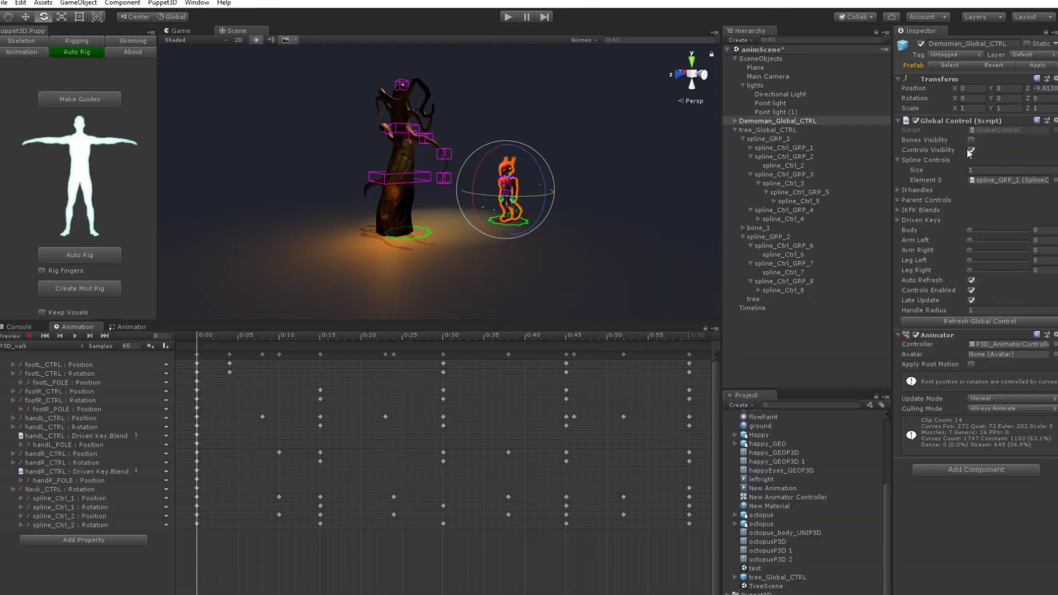